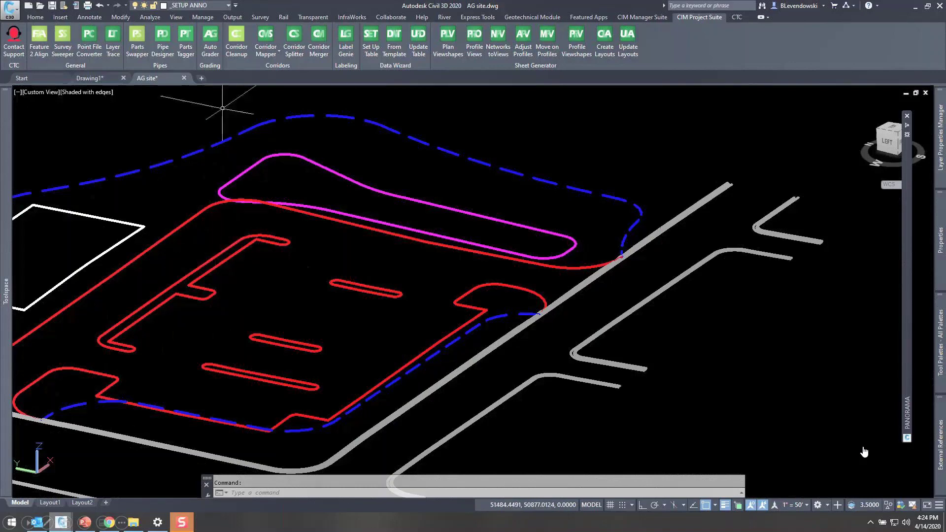
# Start Auto Grader and create a new parallel grading family named curb.
pyautogui.click(211, 39)
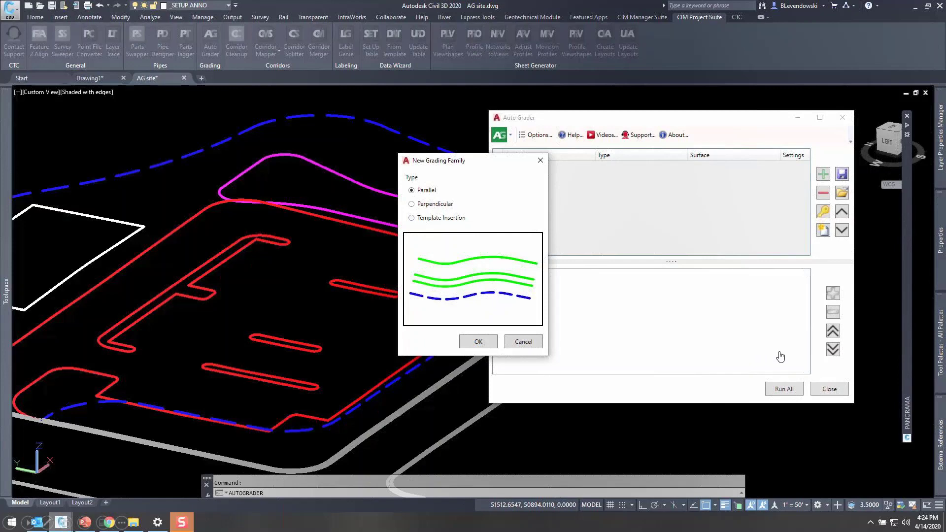
pyautogui.press('Return')
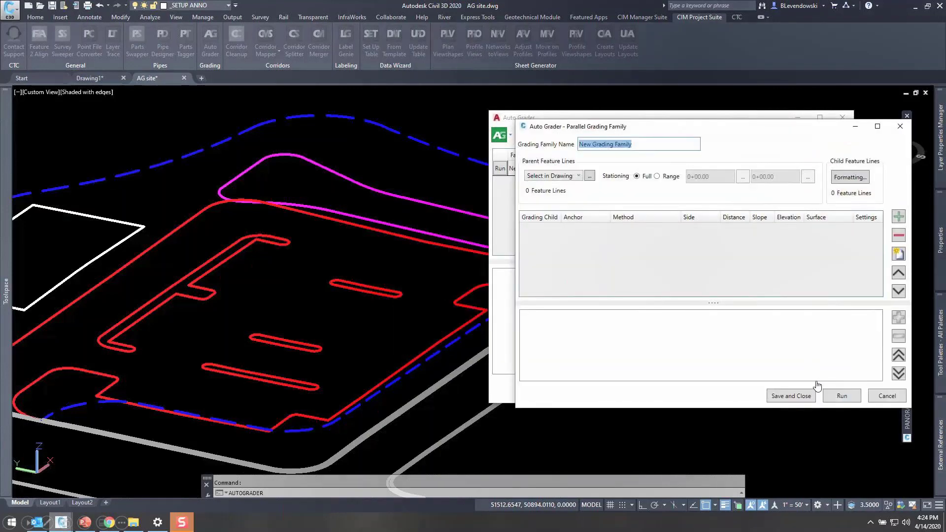
pyautogui.write('curb')
# Add a child named Top using distance to relative elevation, with distance 0.167 and elevation 0.5.
pyautogui.press('Return')
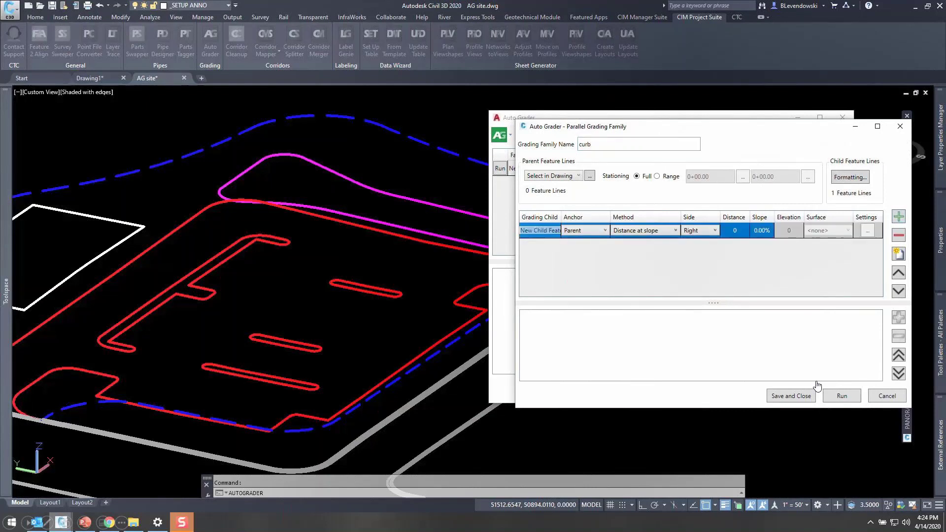
pyautogui.write('Top')
pyautogui.click(646, 231)
pyautogui.click(650, 251)
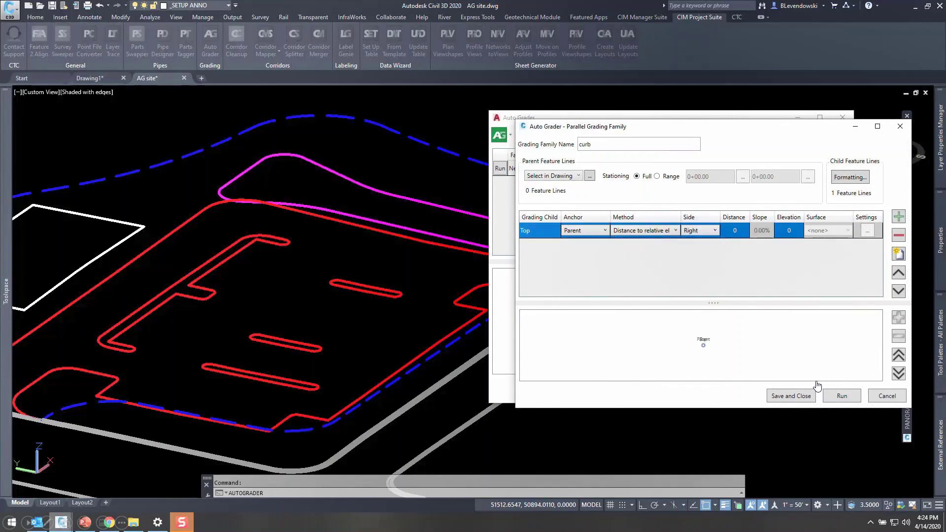
pyautogui.press('Tab')
pyautogui.press('Tab')
pyautogui.write('0.167')
pyautogui.press('Tab')
pyautogui.write('.5')
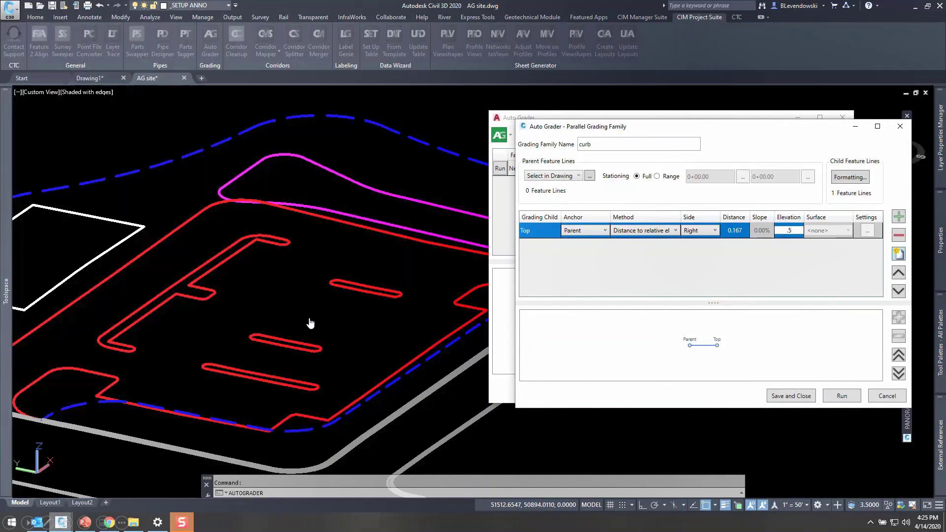
# Duplicate Top as a child named Back, anchored to Top, using distance at slope with distance 0.5.
pyautogui.click(898, 254)
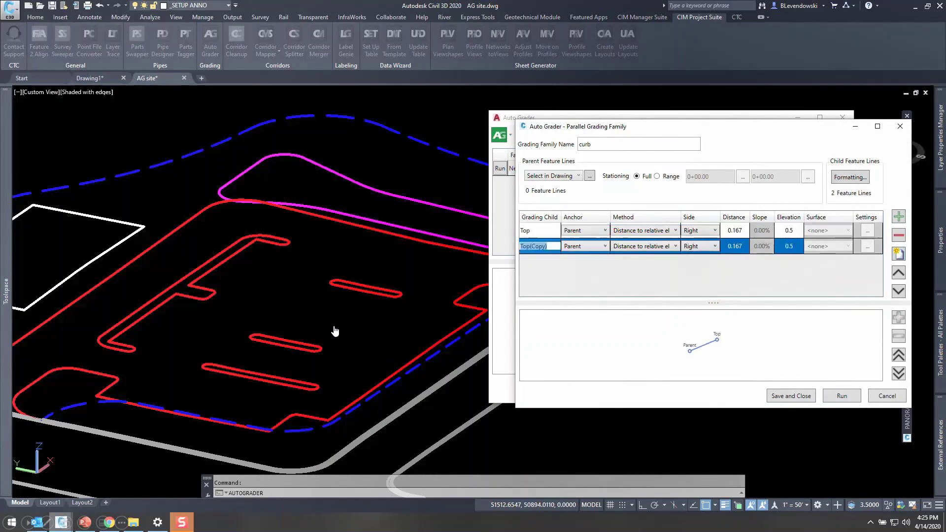
pyautogui.write('Back')
pyautogui.click(586, 246)
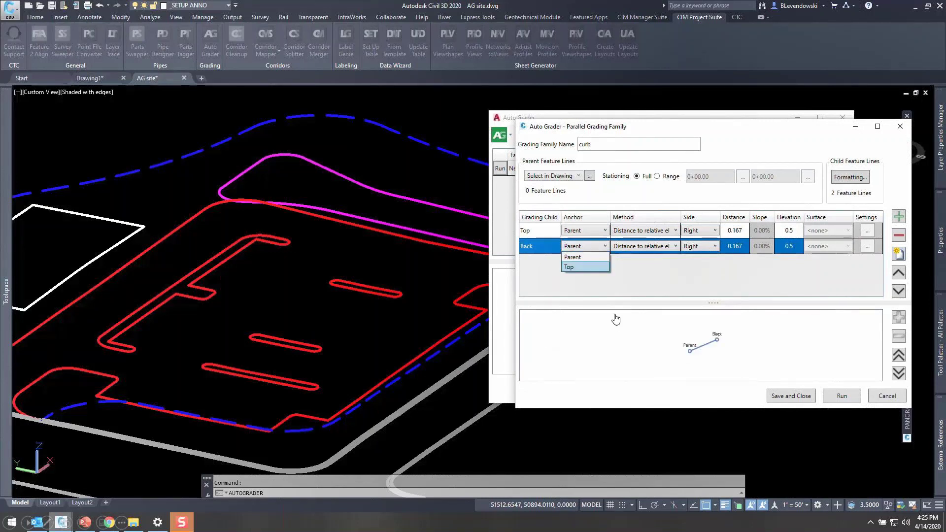
pyautogui.click(575, 268)
pyautogui.click(645, 245)
pyautogui.click(647, 257)
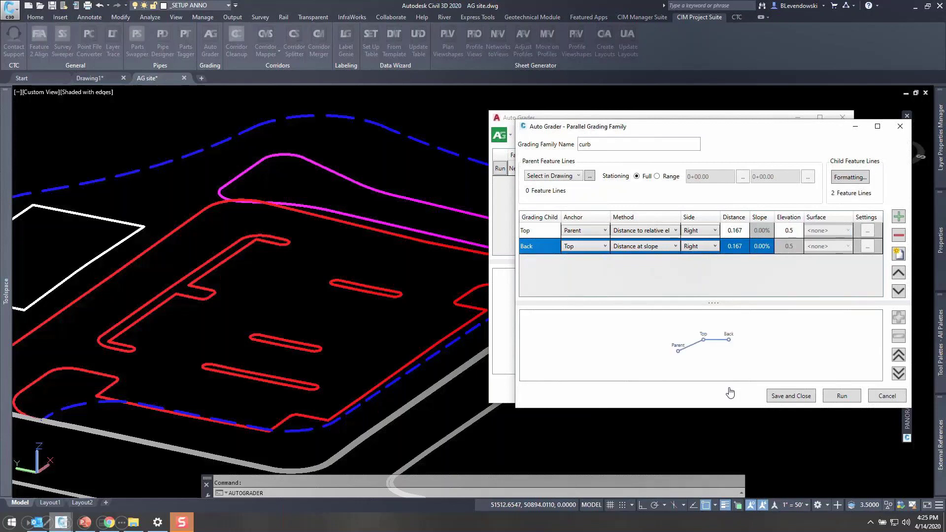
pyautogui.press('Tab')
pyautogui.press('BackSpace')
pyautogui.press('Tab')
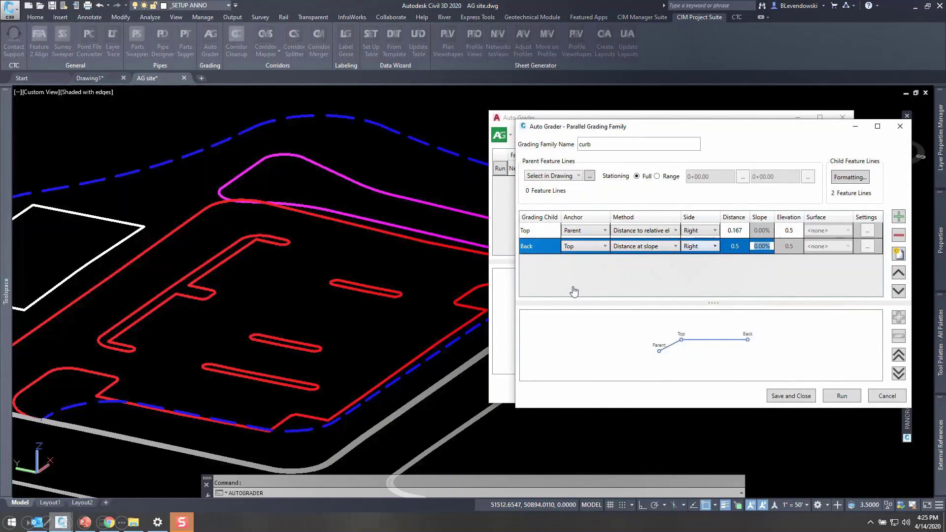
# Set the side of the Back and Top children to Left.
pyautogui.click(700, 247)
pyautogui.press('Down')
pyautogui.click(700, 267)
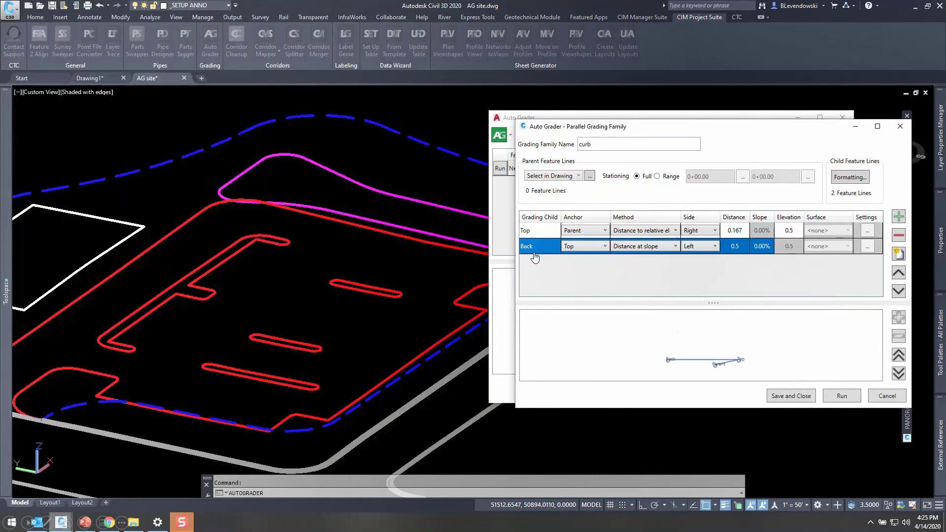
pyautogui.click(704, 231)
pyautogui.click(702, 251)
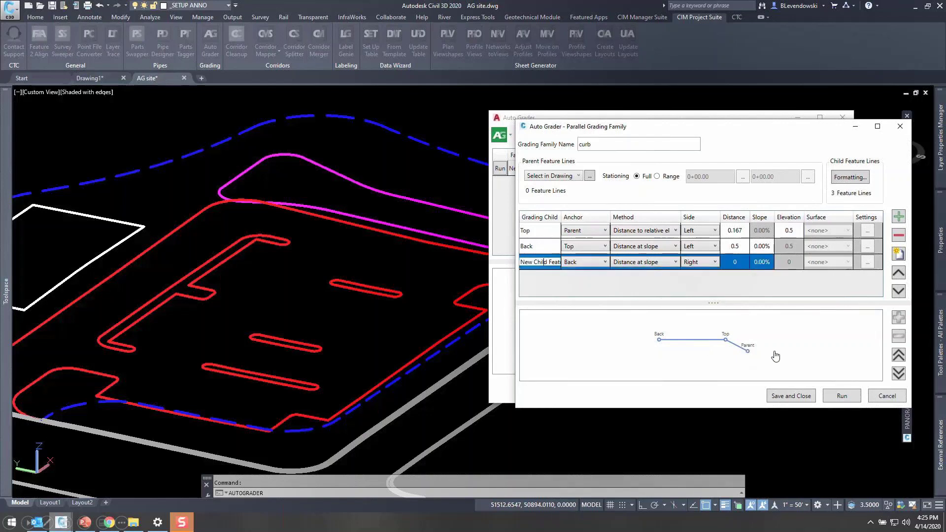
# Define the third child as Lip, anchored to Parent, with distance 1.5 and slope 6%.
pyautogui.hotkey('ctrl', 'a')
pyautogui.press('BackSpace')
pyautogui.write('Lip')
pyautogui.press('Tab')
pyautogui.hotkey('alt', 'Down')
pyautogui.press('Up')
pyautogui.press('Up')
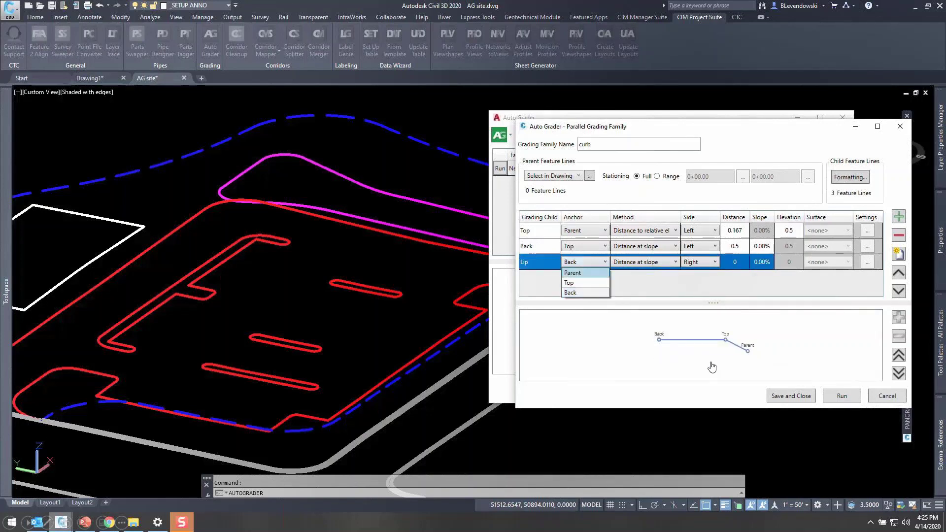
pyautogui.press('Return')
pyautogui.write('1.5')
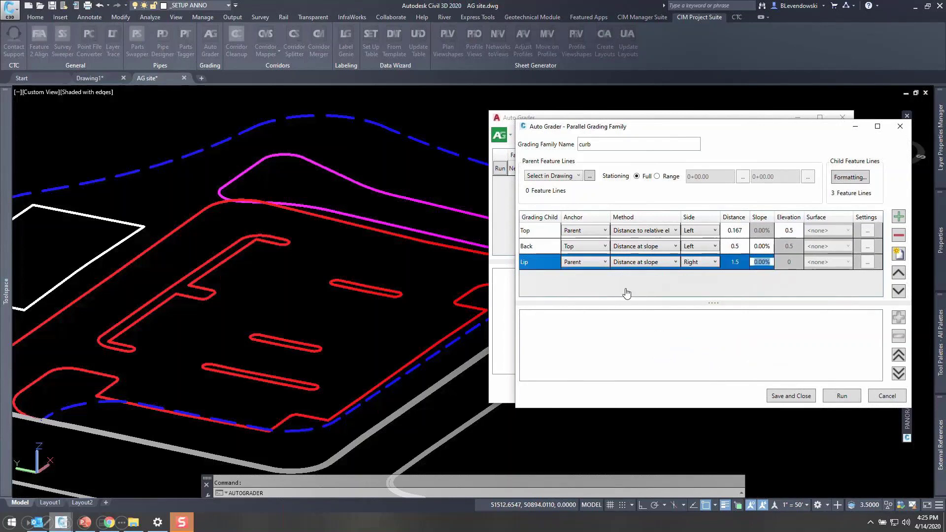
pyautogui.press('Tab')
pyautogui.write('6')
pyautogui.press('Tab')
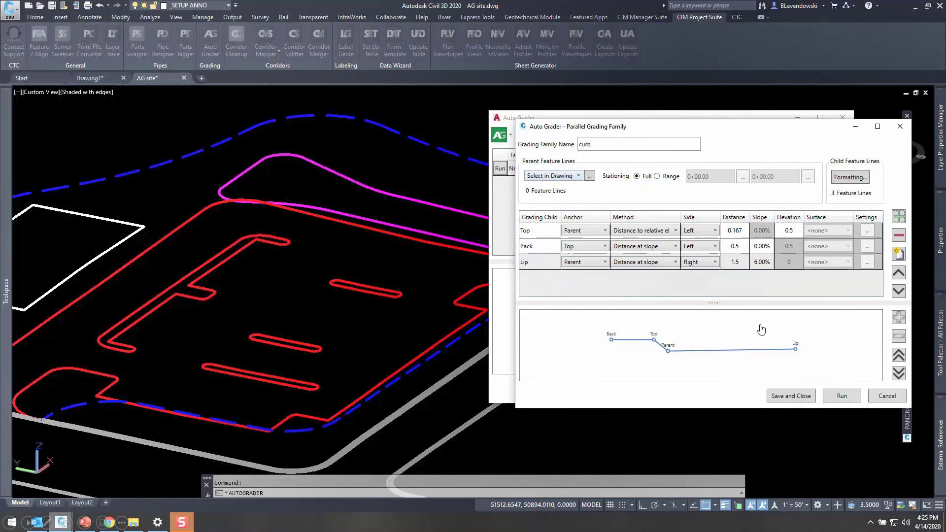
# Choose the parent feature lines by filter, including layers that match curb with a wildcard.
pyautogui.click(553, 176)
pyautogui.click(546, 186)
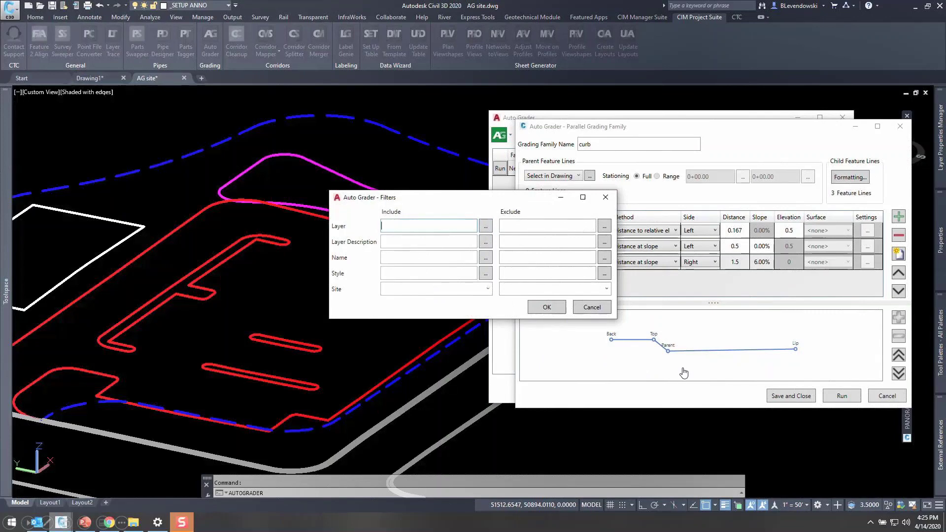
pyautogui.write('+curb')
pyautogui.press('BackSpace')
pyautogui.press('BackSpace')
pyautogui.press('BackSpace')
pyautogui.press('BackSpace')
pyautogui.press('BackSpace')
pyautogui.press('BackSpace')
pyautogui.write('_curb*')
pyautogui.press('Return')
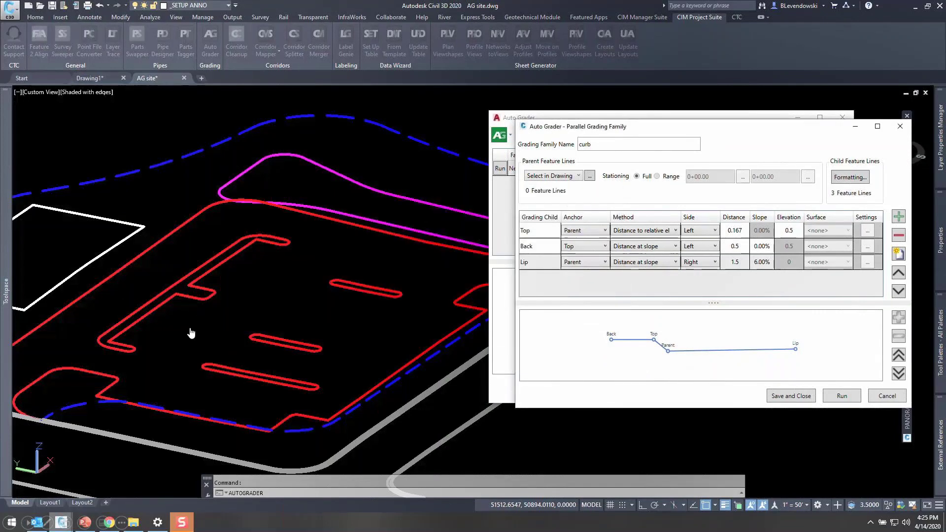
# Make the Top, Back and Lip children match the family default formatting.
pyautogui.click(849, 177)
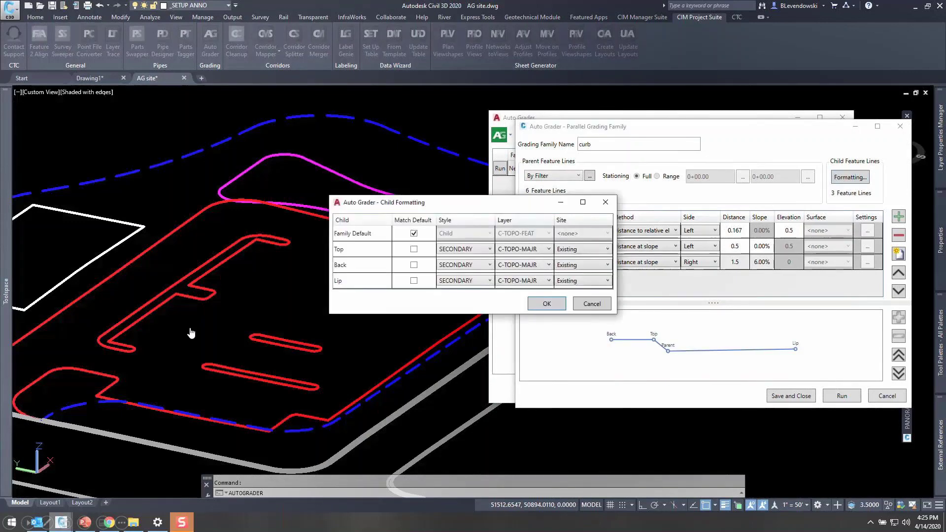
pyautogui.click(414, 249)
pyautogui.click(414, 265)
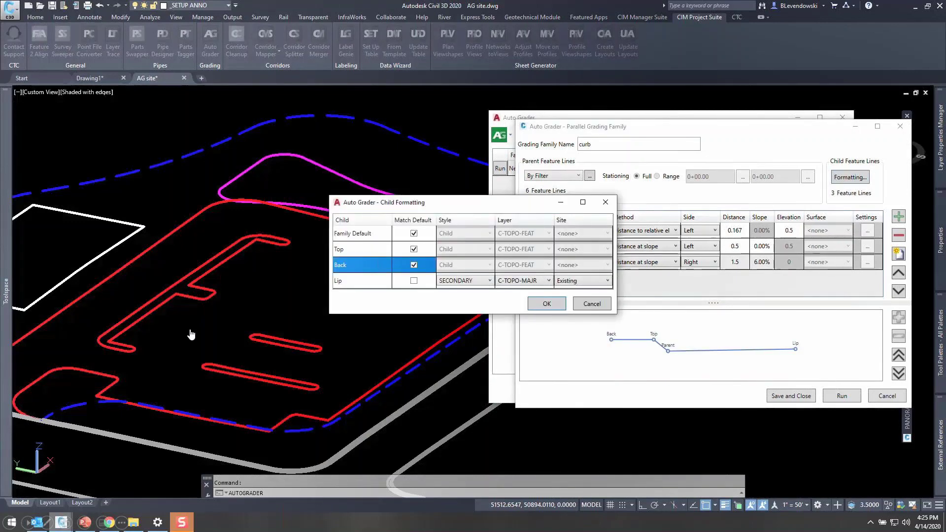
pyautogui.click(414, 280)
pyautogui.click(547, 304)
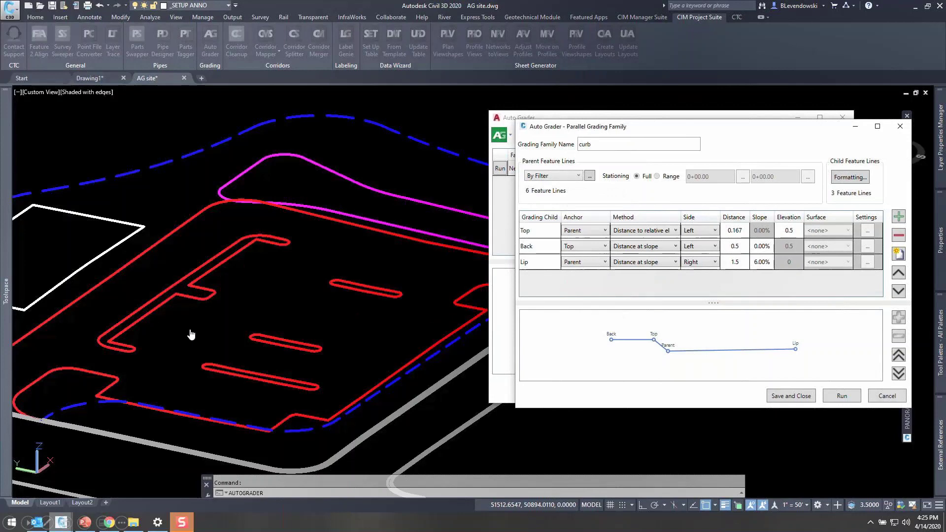
# Save the curb grading family and assign it to the FG surface.
pyautogui.click(791, 395)
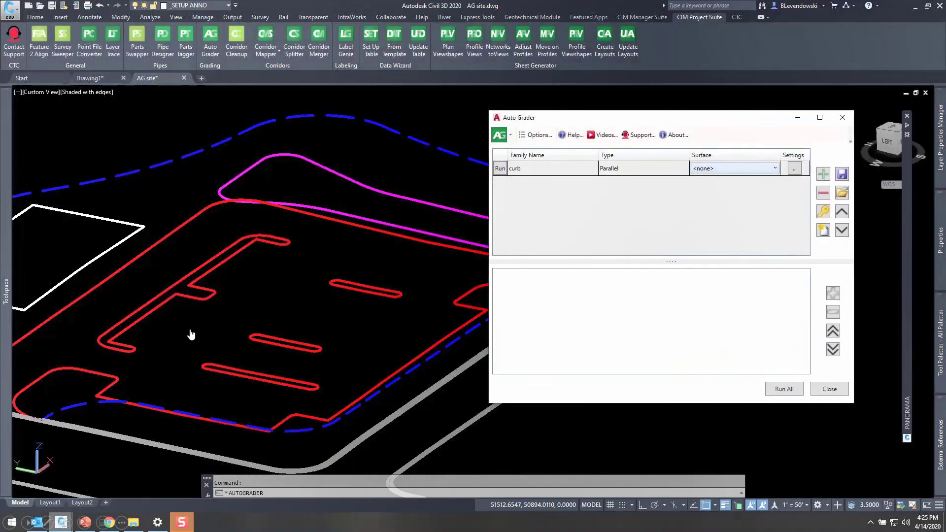
pyautogui.click(735, 169)
pyautogui.click(725, 209)
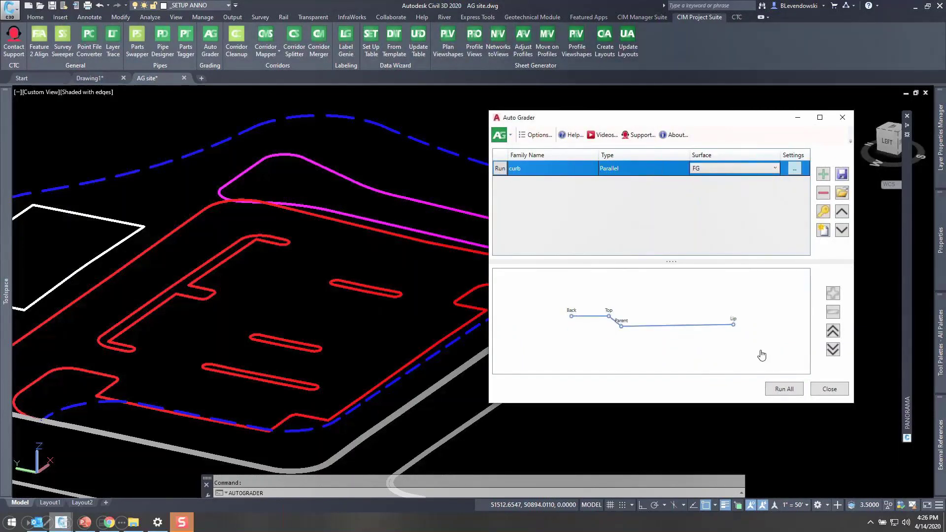
# In the curb family's breakline settings, set the weeding distance and angle to 0 and leave both weeding factors disabled.
pyautogui.click(794, 169)
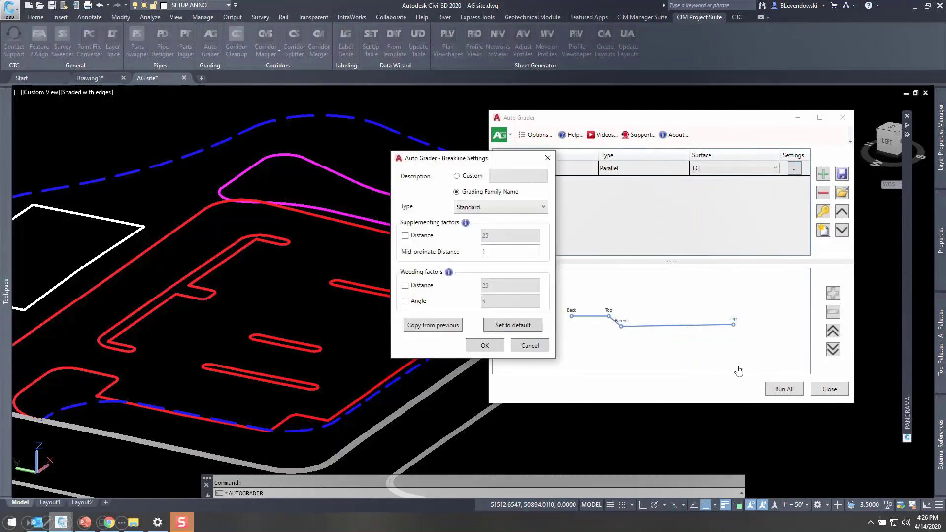
pyautogui.click(405, 285)
pyautogui.click(405, 301)
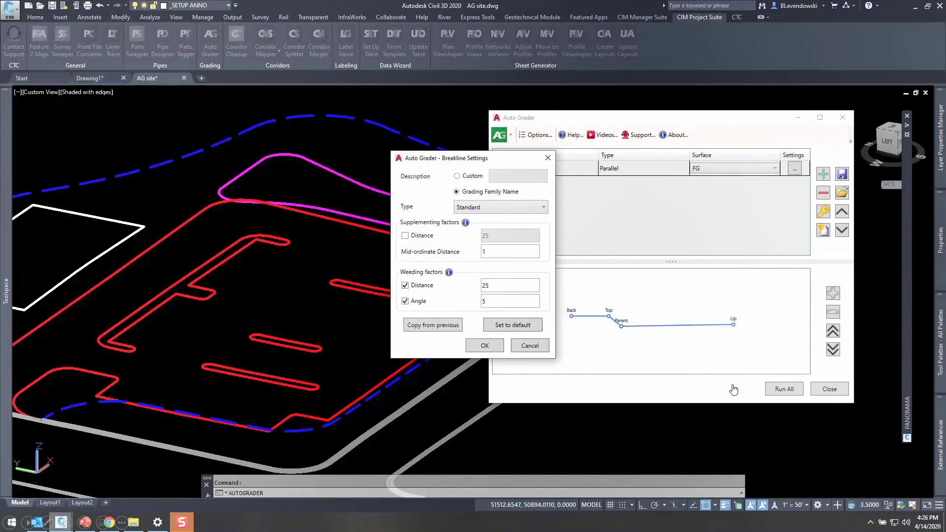
pyautogui.doubleClick(486, 285)
pyautogui.write('0')
pyautogui.press('Tab')
pyautogui.write('0')
pyautogui.click(405, 301)
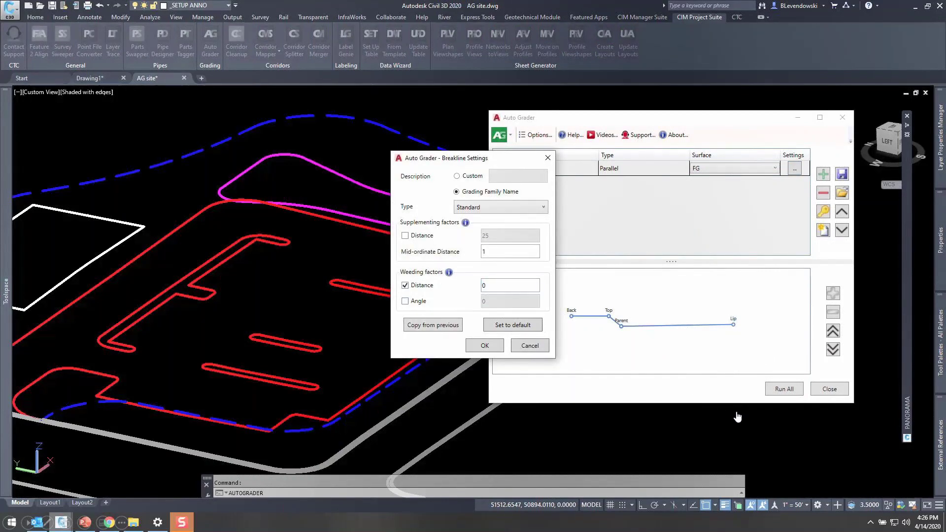
pyautogui.click(405, 285)
# Enable the supplementing distance at 5, set the mid-ordinate distance to 0.1, and accept the breakline settings.
pyautogui.click(405, 235)
pyautogui.doubleClick(485, 235)
pyautogui.write('5')
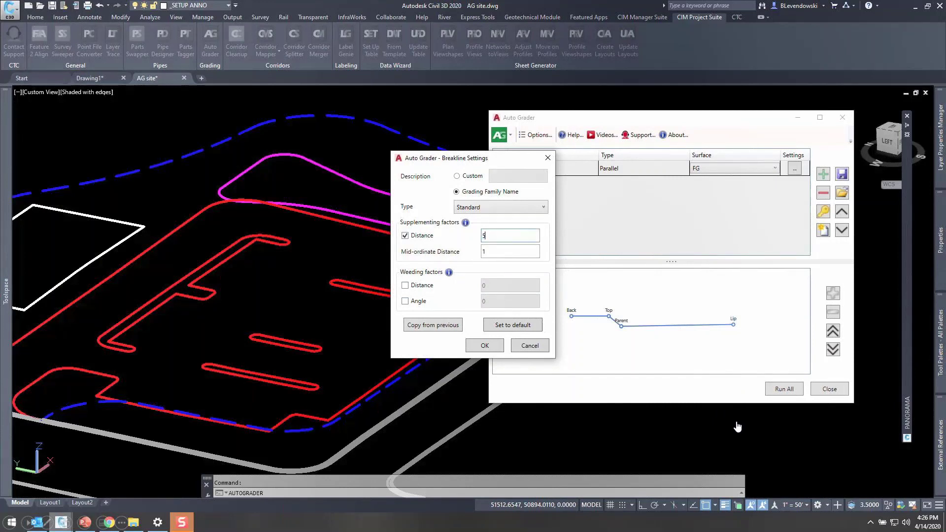
pyautogui.press('Tab')
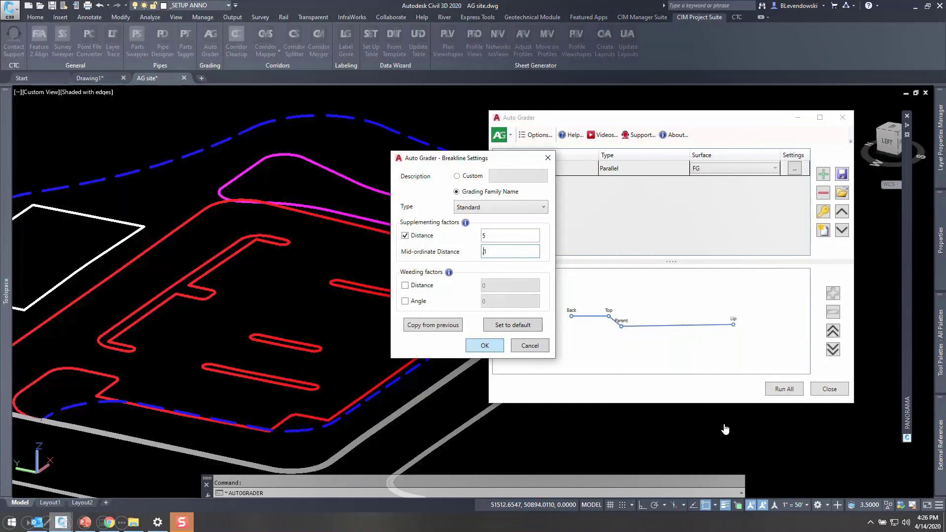
pyautogui.press('Return')
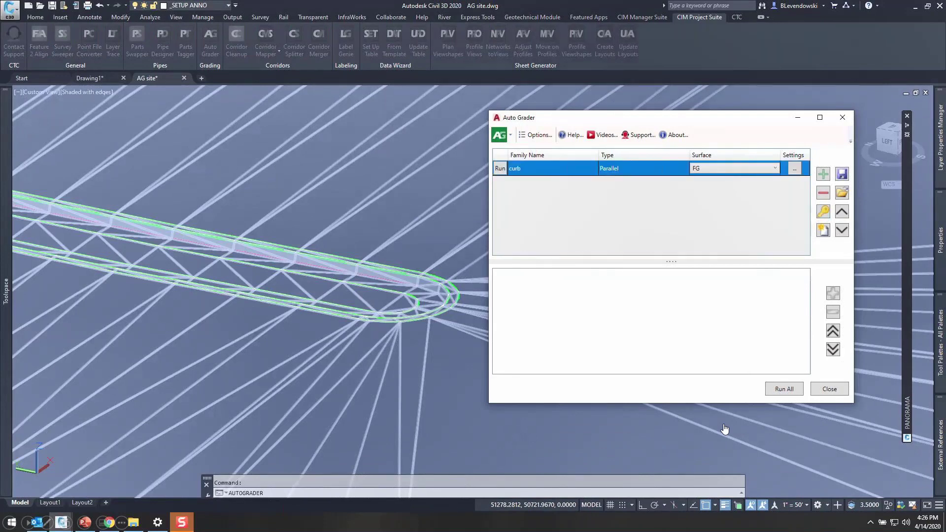
# Switch the curb family's Top and Back children to Right and Lip to Left, and rerun the grading.
pyautogui.click(691, 241)
pyautogui.click(714, 246)
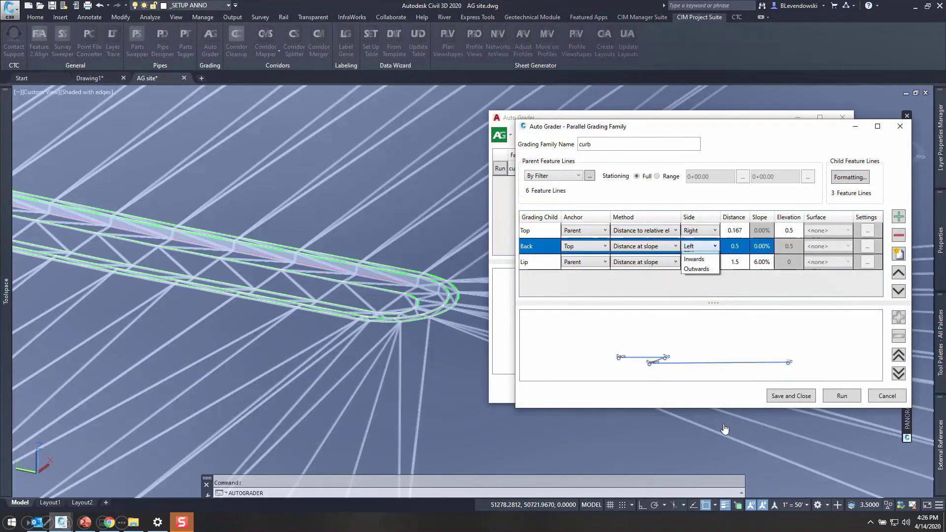
pyautogui.click(691, 257)
pyautogui.click(715, 262)
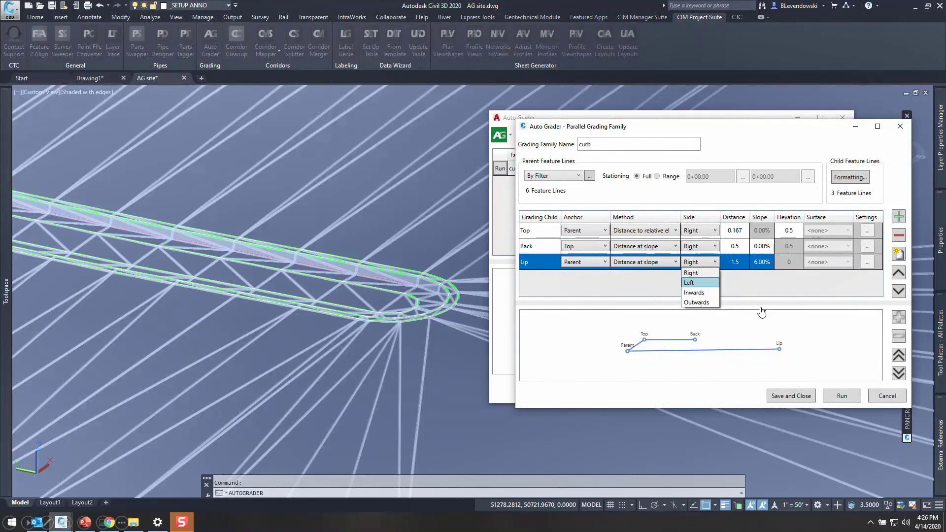
pyautogui.click(791, 343)
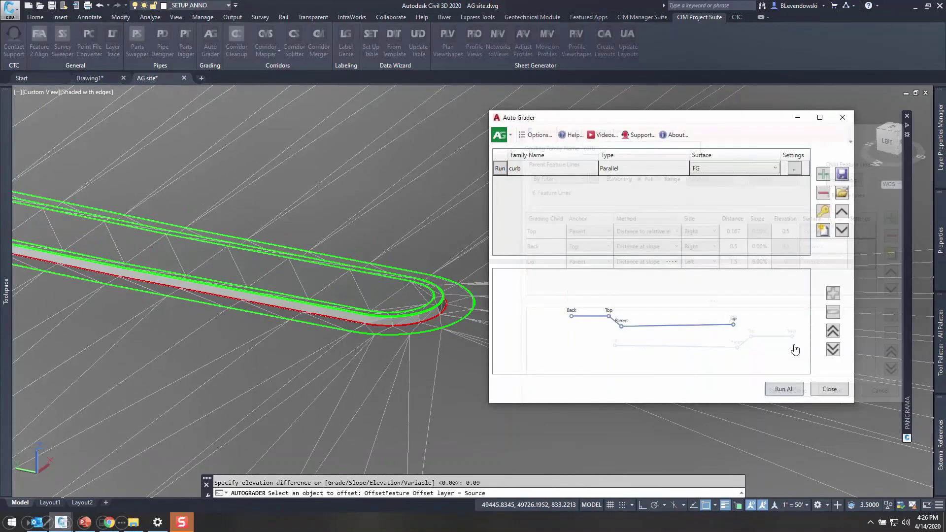
# Reopen Auto Grader, load the saved Pond grading family, and run it on the magenta pond outline for the FG surface.
pyautogui.scroll(-12, 510, 260)
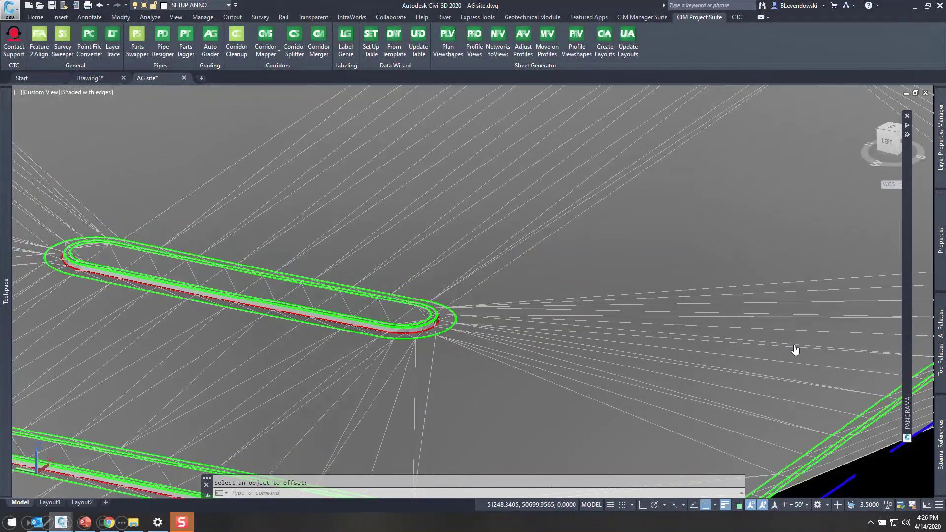
pyautogui.keyDown('shift'); pyautogui.moveTo(619, 316); pyautogui.dragTo(492, 308, button='middle'); pyautogui.keyUp('shift')
pyautogui.moveTo(694, 317); pyautogui.dragTo(300, 274, button='middle')
pyautogui.scroll(2, 298, 274)
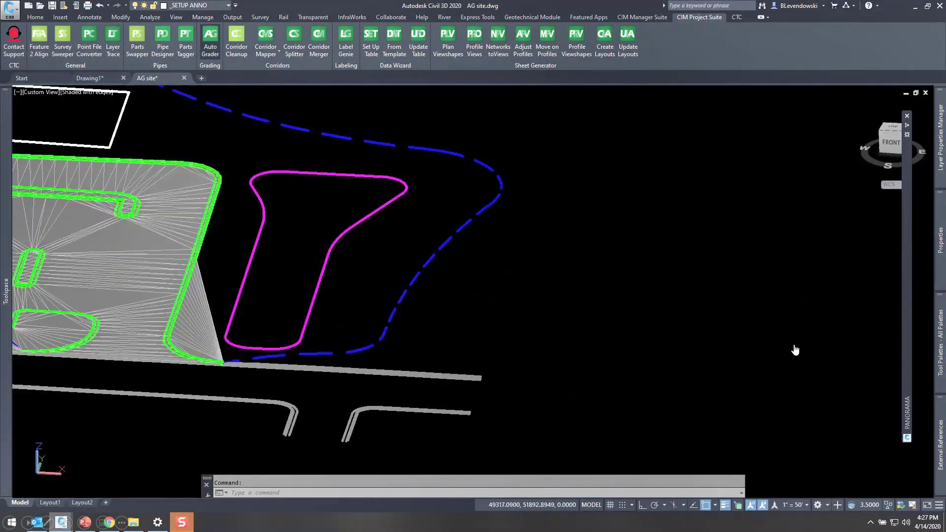
pyautogui.click(211, 41)
pyautogui.click(552, 168)
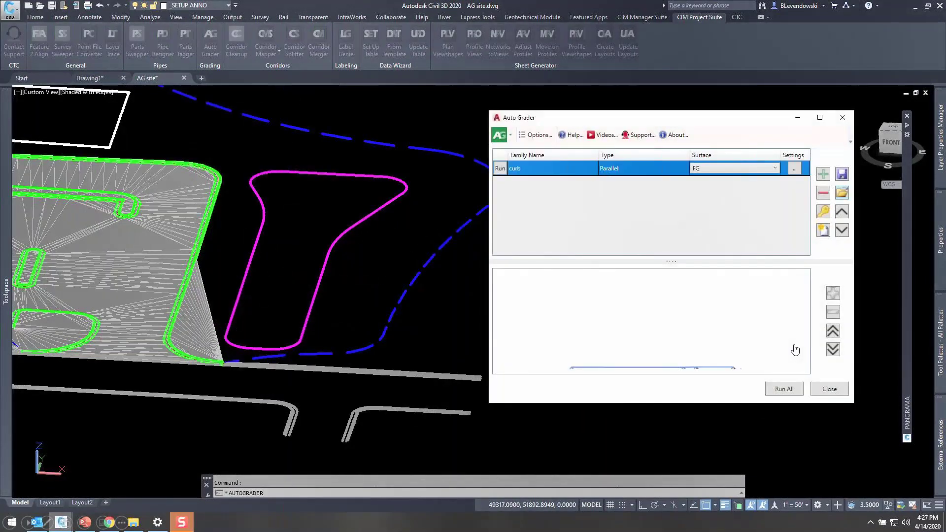
pyautogui.click(842, 192)
pyautogui.doubleClick(634, 239)
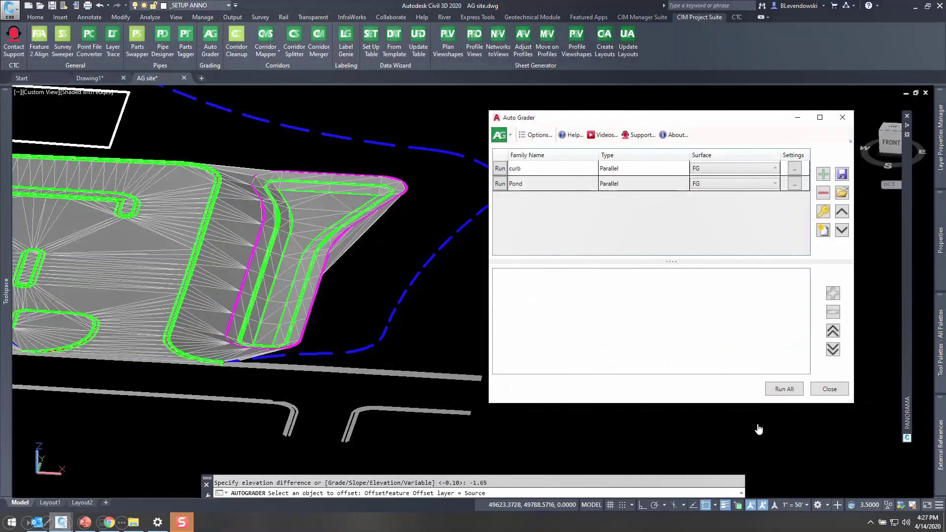
pyautogui.click(829, 389)
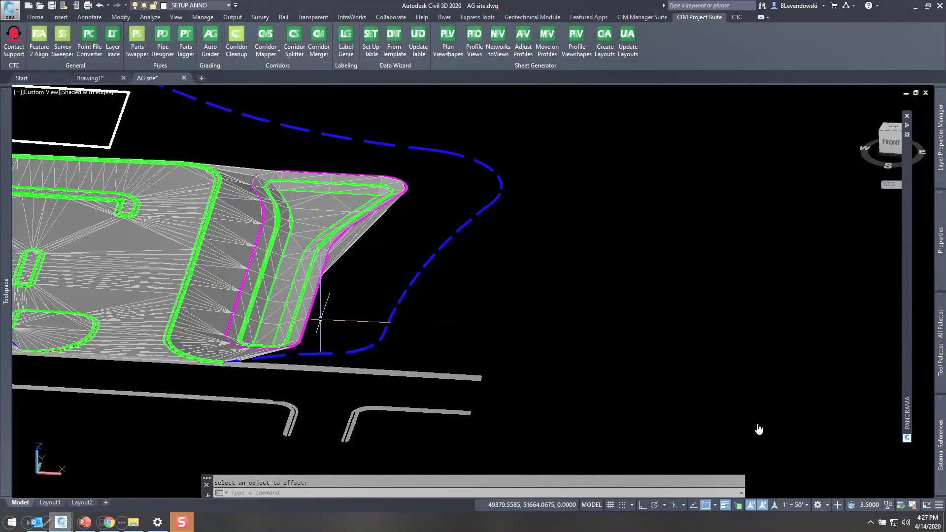
# Load the saved Building and Grading Limits grading families into Auto Grader and run them for the FG surface.
pyautogui.keyDown('shift'); pyautogui.moveTo(393, 327); pyautogui.dragTo(172, 305, button='middle'); pyautogui.keyUp('shift')
pyautogui.moveTo(651, 264); pyautogui.dragTo(430, 308, button='middle')
pyautogui.scroll(2, 471, 269)
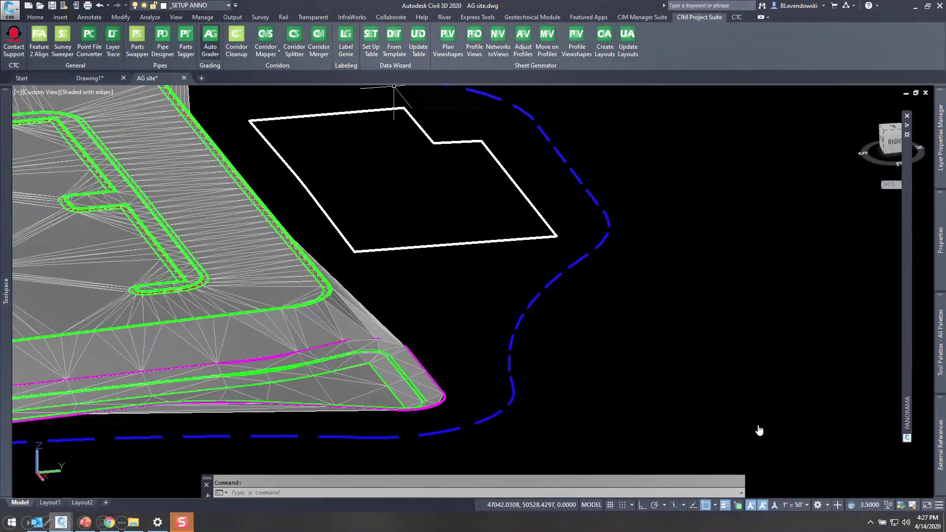
pyautogui.click(211, 37)
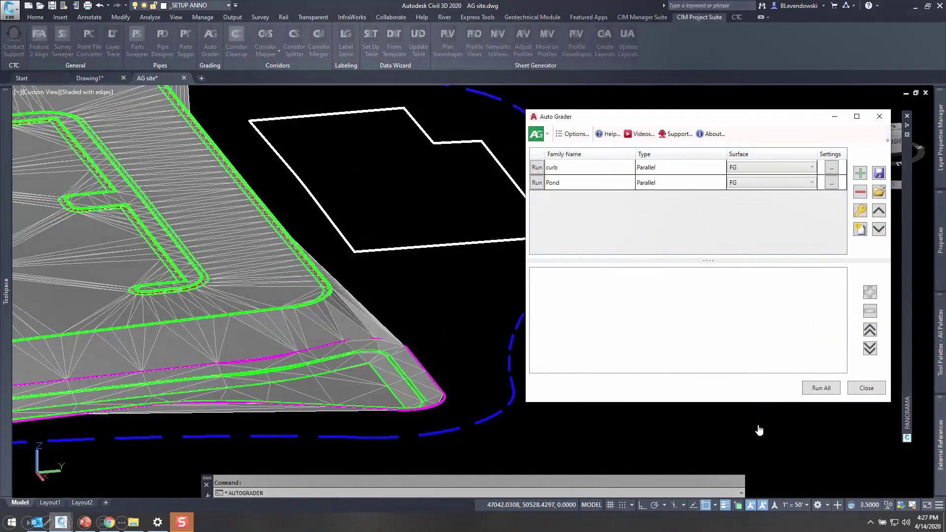
pyautogui.click(879, 191)
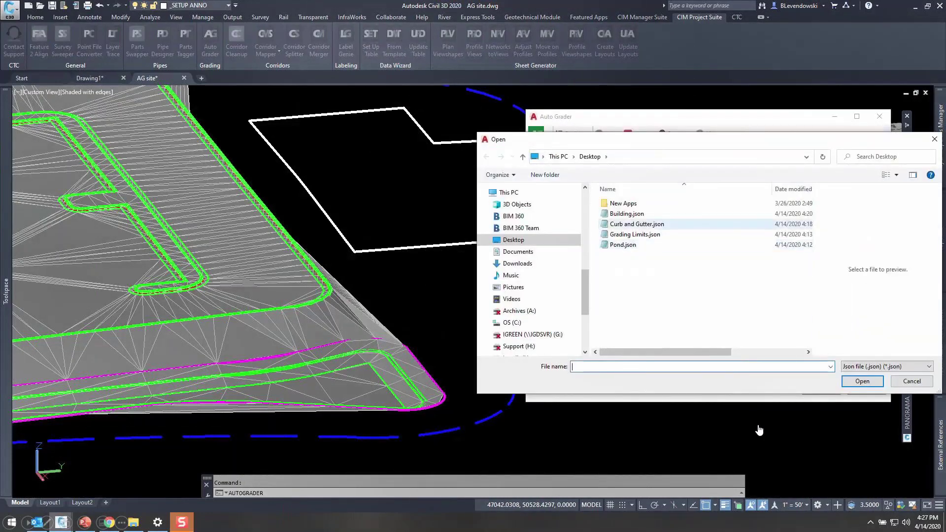
pyautogui.click(627, 214)
pyautogui.click(863, 381)
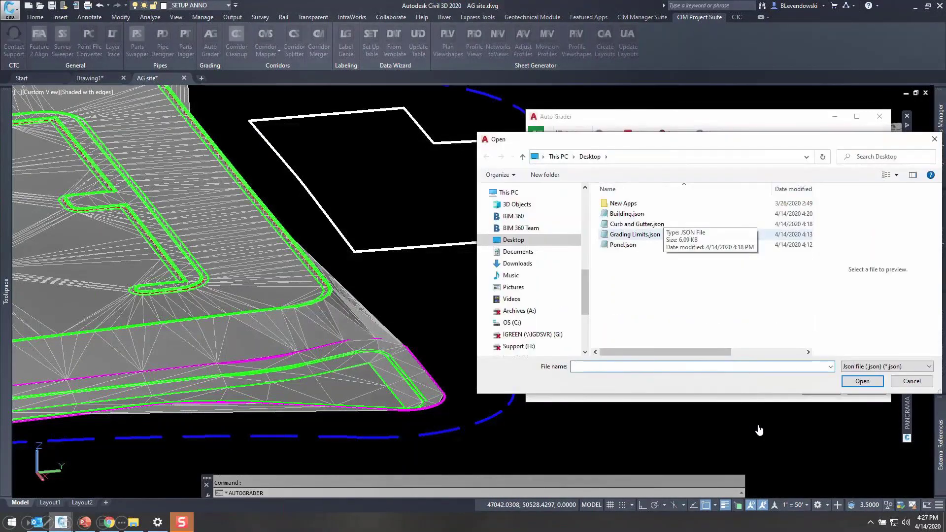
pyautogui.click(635, 234)
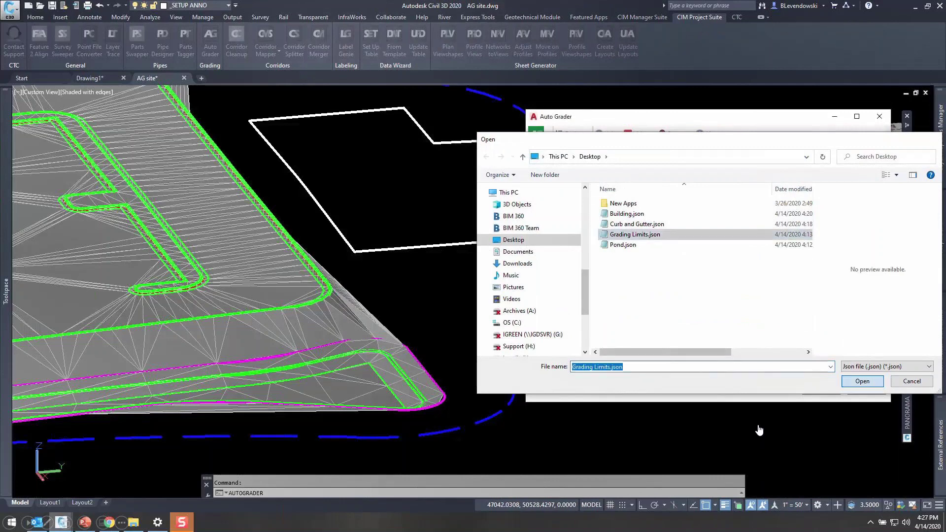
pyautogui.press('Return')
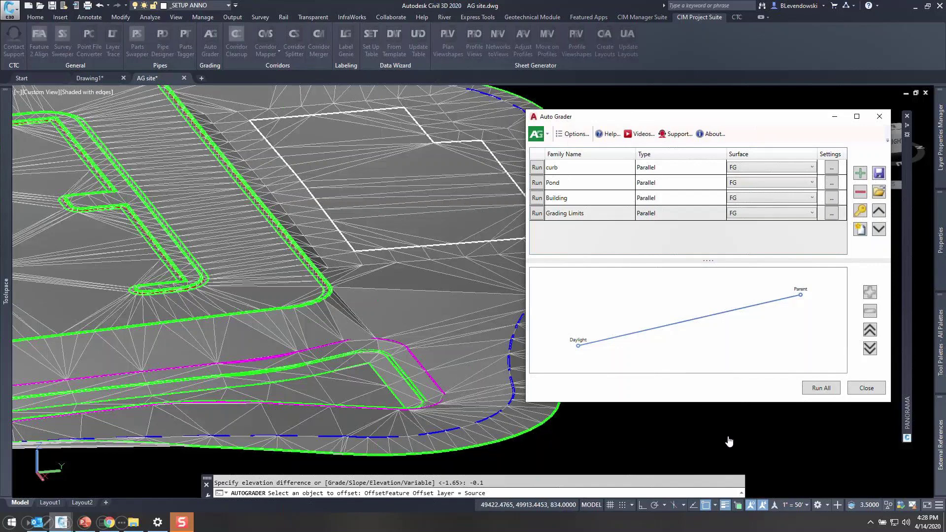
pyautogui.press('Escape')
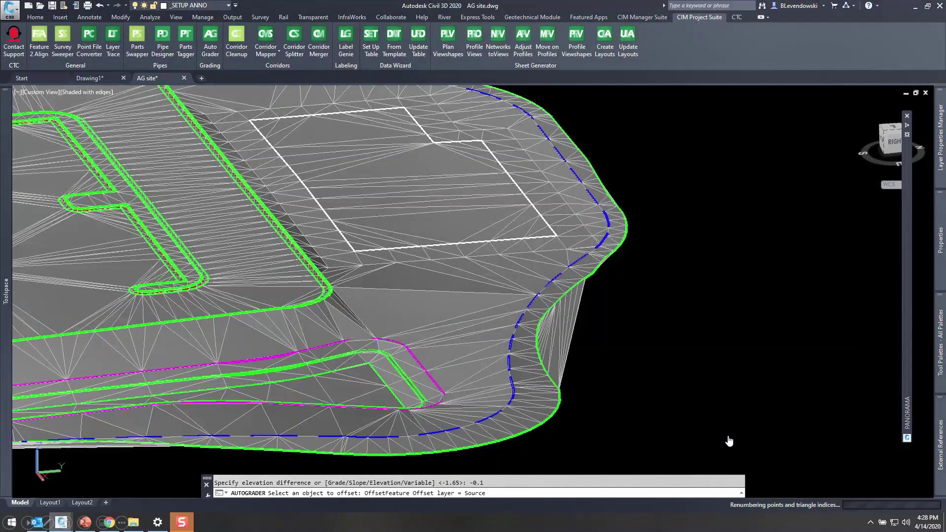
# Turn on selection cycling and move the magenta pond outline feature line a short distance toward the grading limits' rounded corner.
pyautogui.moveTo(432, 432); pyautogui.dragTo(642, 300, button='middle')
pyautogui.scroll(2, 643, 299)
pyautogui.moveTo(658, 208); pyautogui.dragTo(679, 208, button='middle')
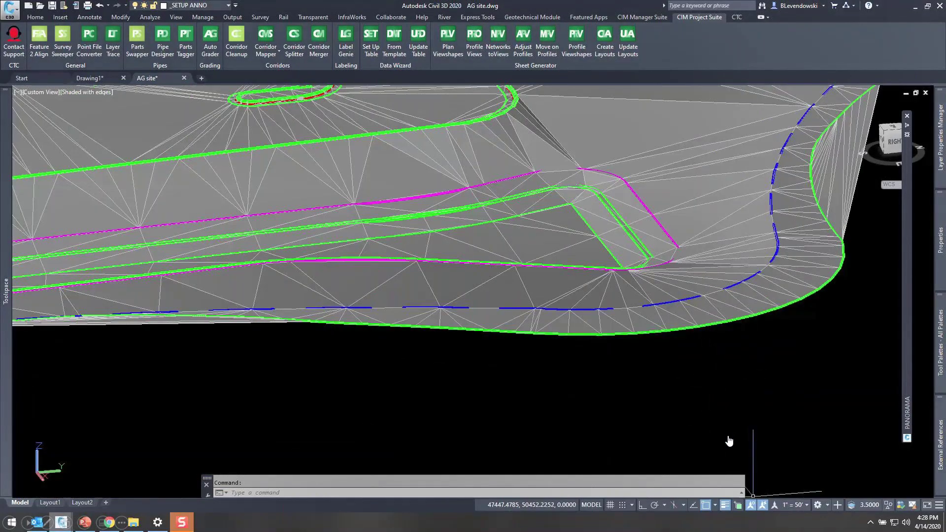
pyautogui.click(737, 505)
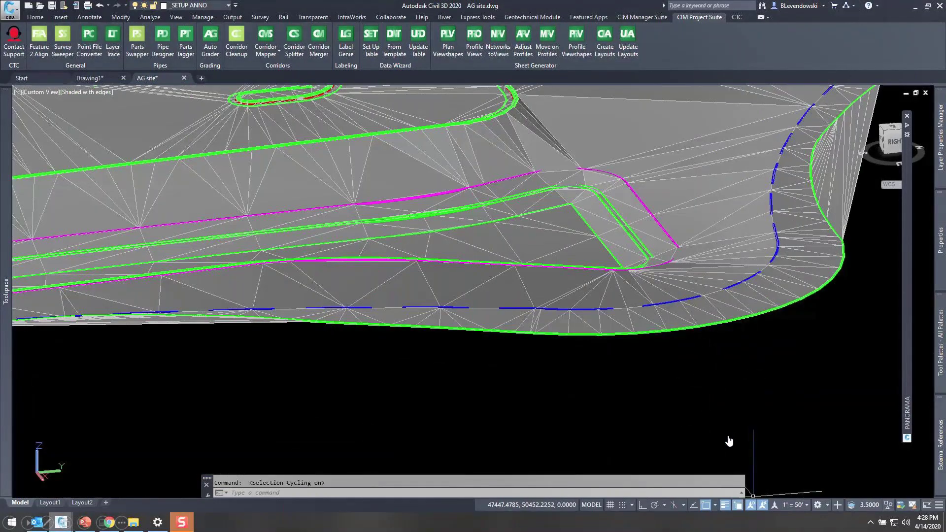
pyautogui.click(654, 210)
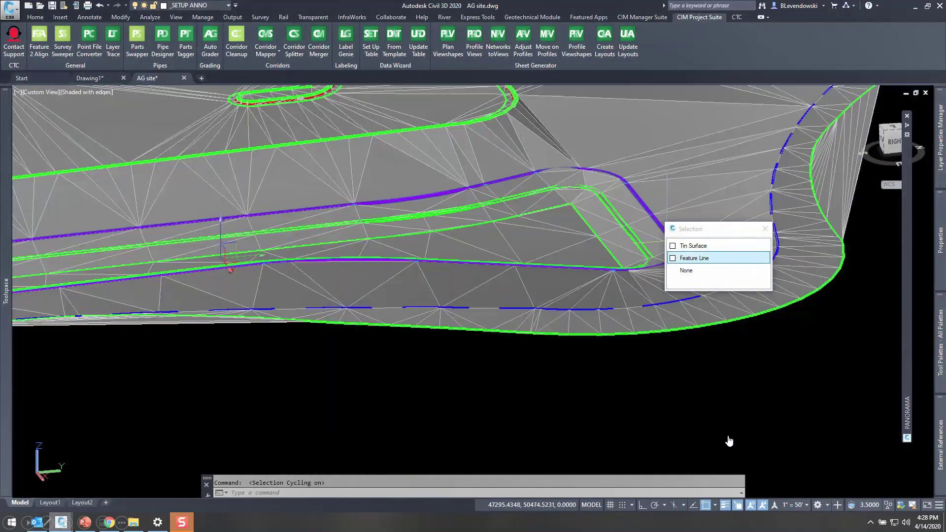
pyautogui.click(694, 257)
pyautogui.write('m')
pyautogui.press('Return')
pyautogui.click(567, 386)
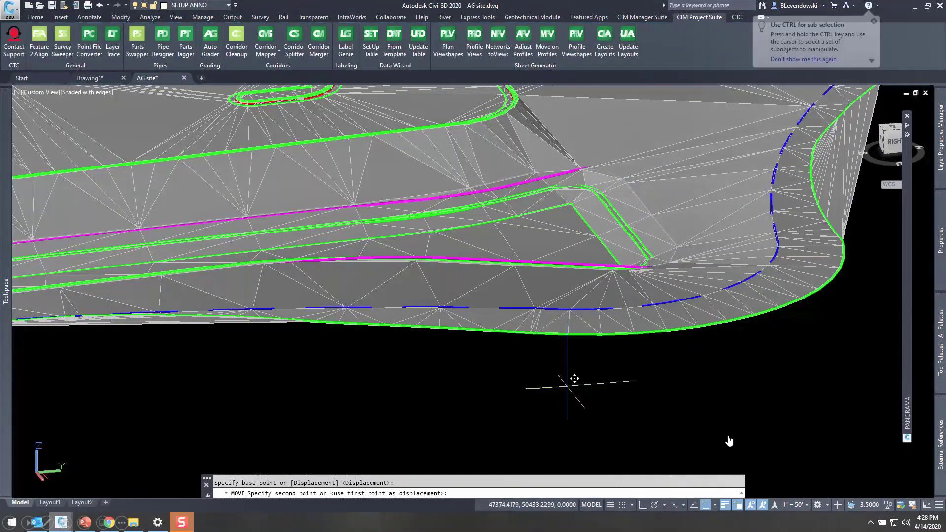
pyautogui.click(604, 382)
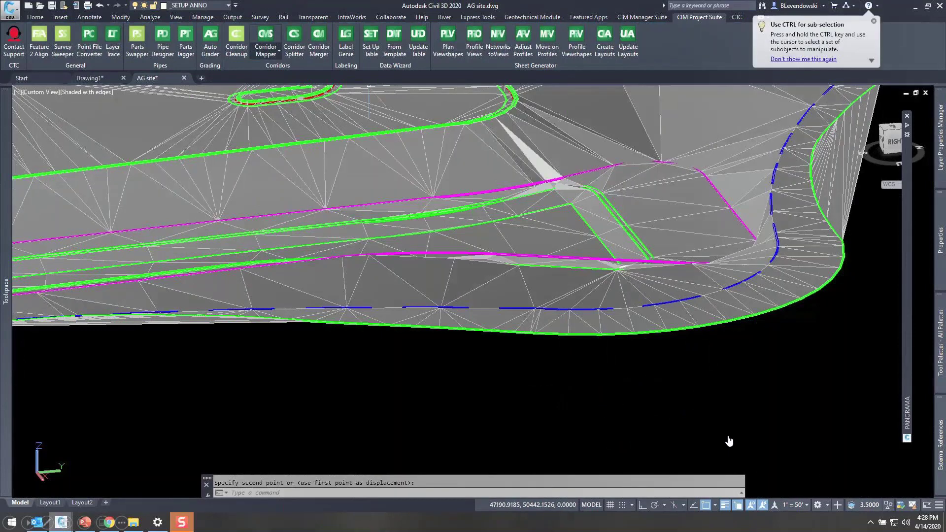
# Rerun Auto Grader to regrade the pond from its moved outline.
pyautogui.click(210, 39)
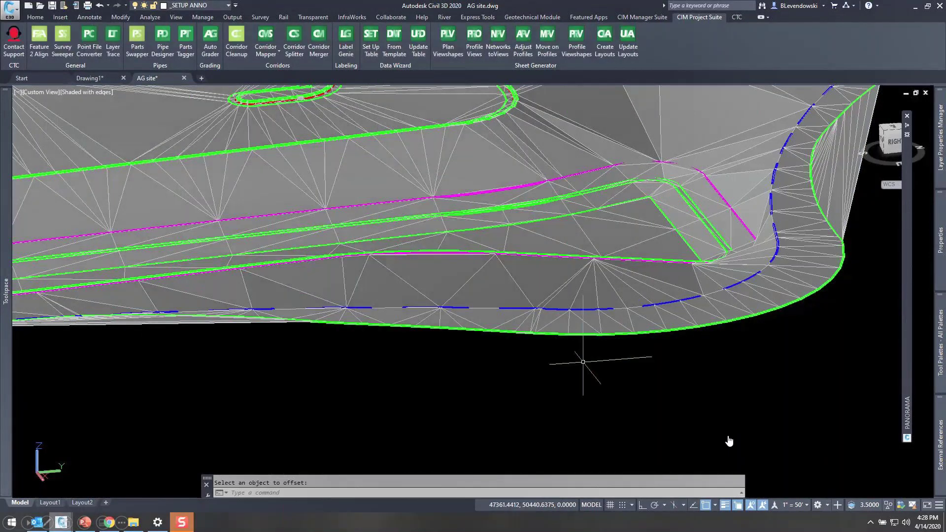
pyautogui.scroll(-6, 729, 441)
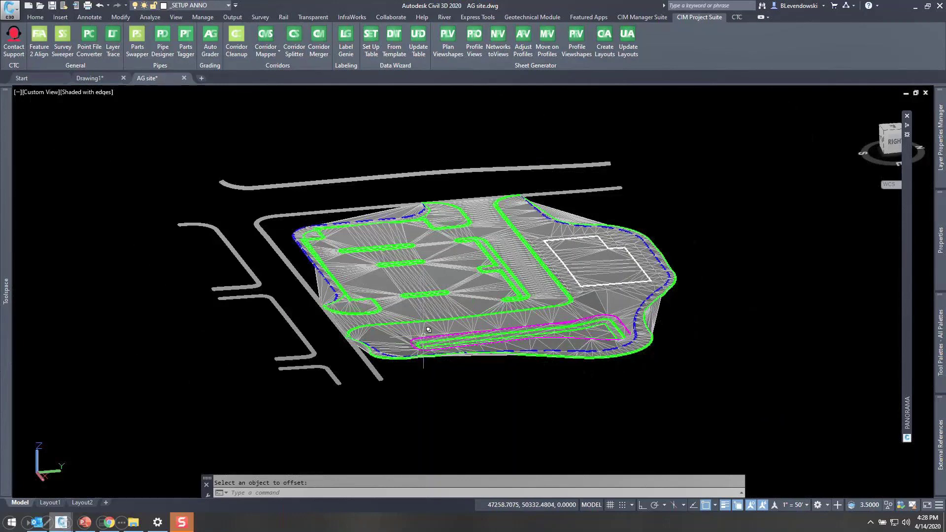
pyautogui.moveTo(424, 334)
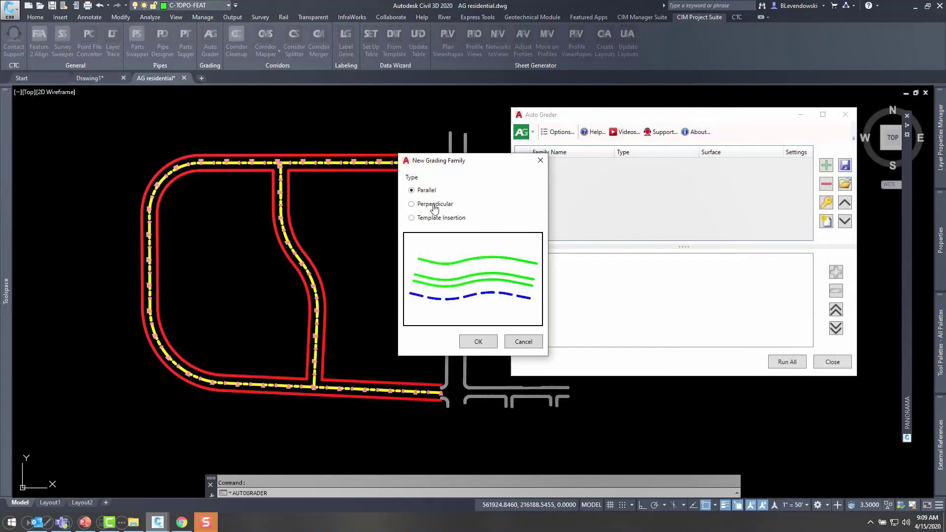
# In the AG residential drawing, create a Perpendicular grading family named Outside Lots.
pyautogui.click(762, 442)
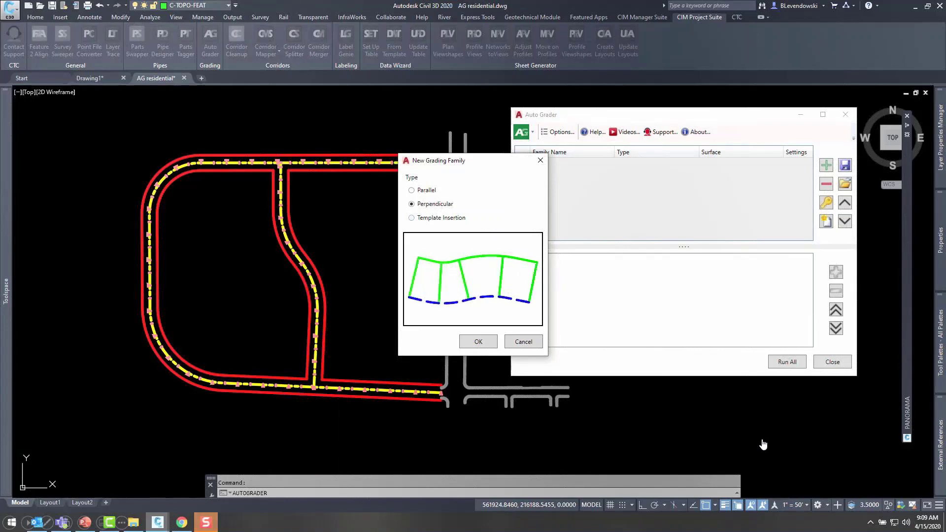
pyautogui.press('Return')
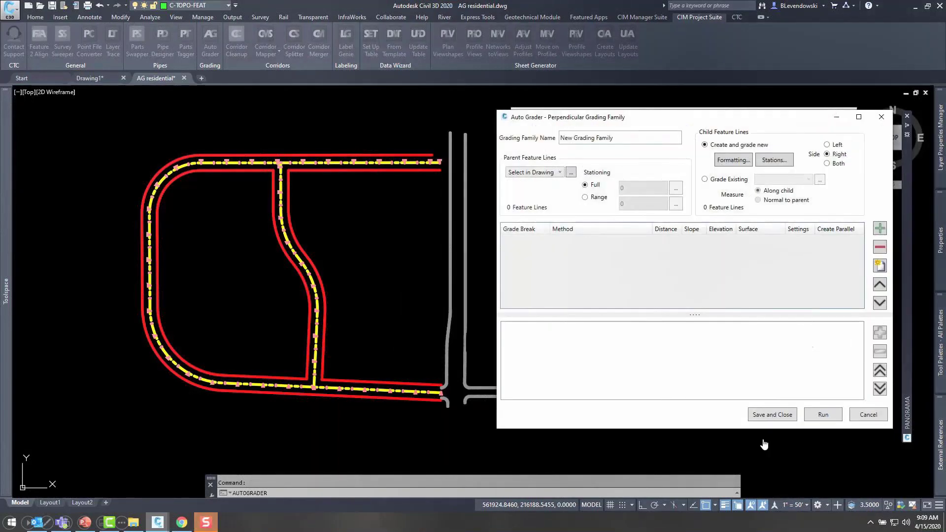
pyautogui.write('Oust')
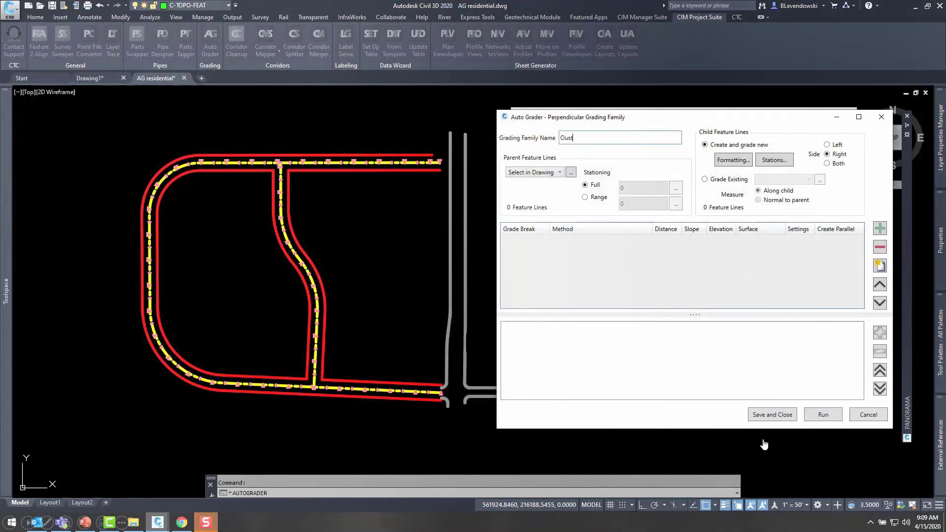
pyautogui.press('BackSpace')
pyautogui.press('BackSpace')
pyautogui.write('tside Lots')
# Assign the outer red feature line of the road loop as the Outside Lots family's parent.
pyautogui.click(794, 418)
pyautogui.click(347, 398)
pyautogui.click(348, 397)
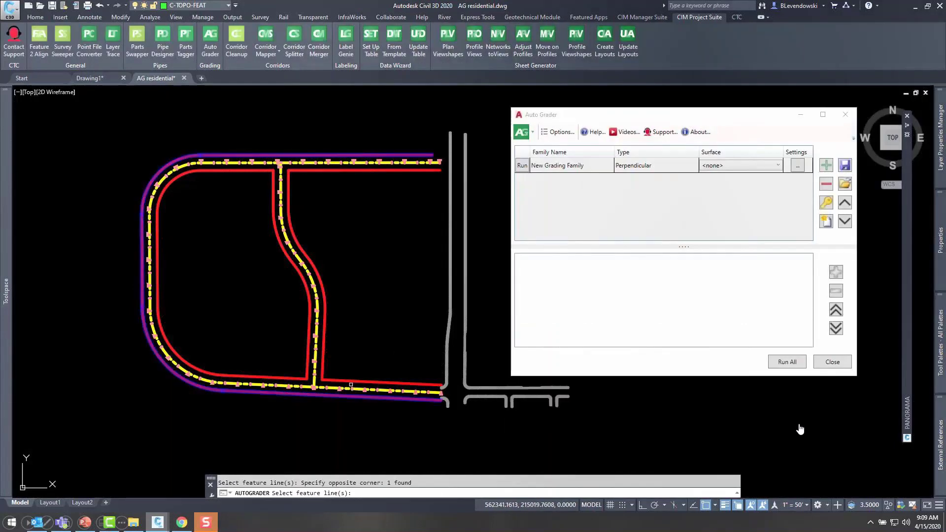
pyautogui.press('Return')
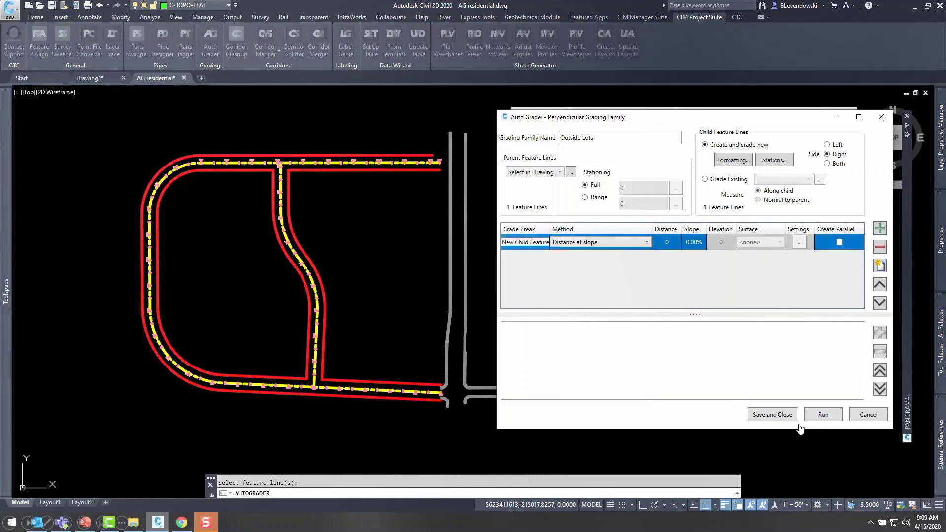
# Define the first grade break as House Front, using Distance at slope with a distance of 20 and a 5% slope.
pyautogui.write('House Front')
pyautogui.press('Tab')
pyautogui.press('Tab')
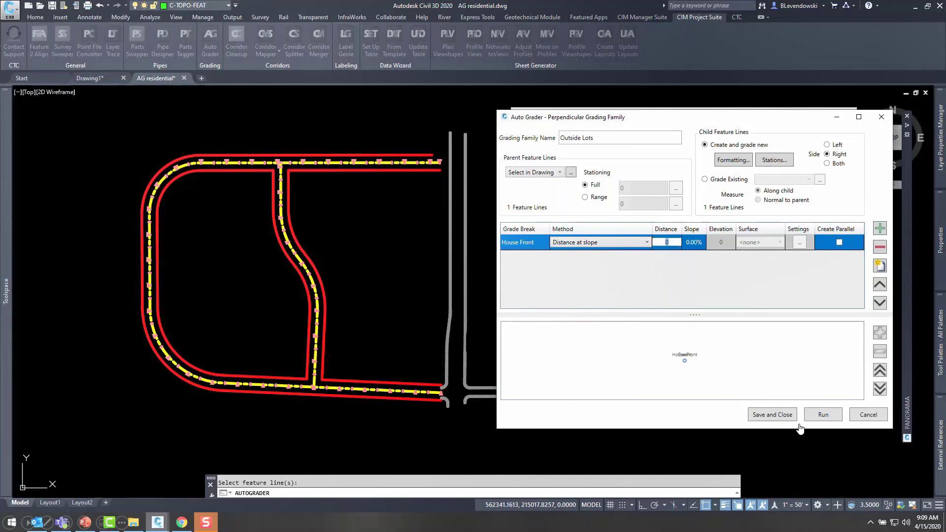
pyautogui.write('1')
pyautogui.write('20')
pyautogui.press('Tab')
pyautogui.write('5')
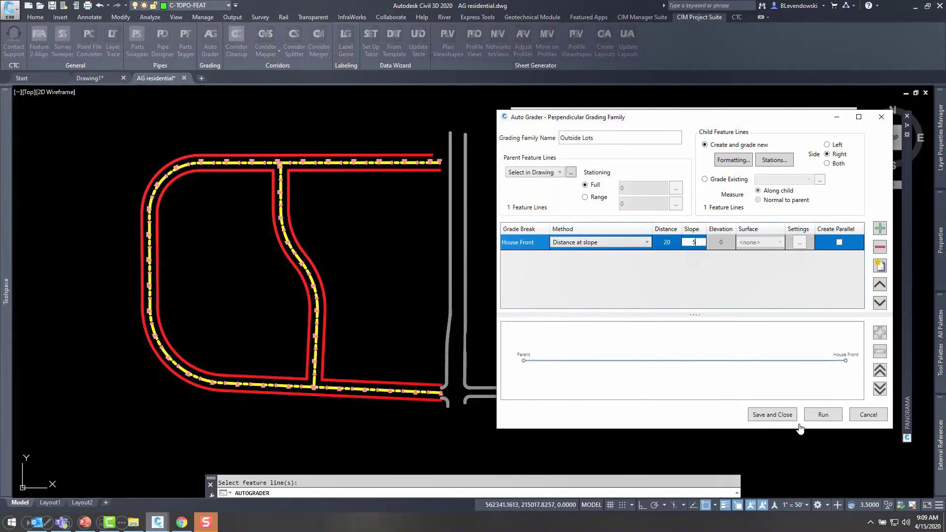
pyautogui.press('Return')
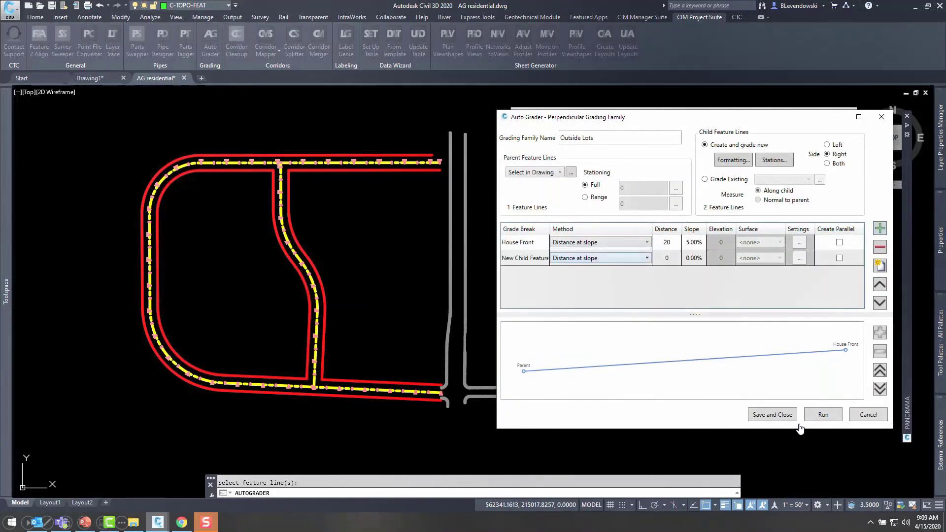
# Define a second grade break named House Mid with a distance of 15 and a -15% slope.
pyautogui.hotkey('shift', 'Tab')
pyautogui.press('F2')
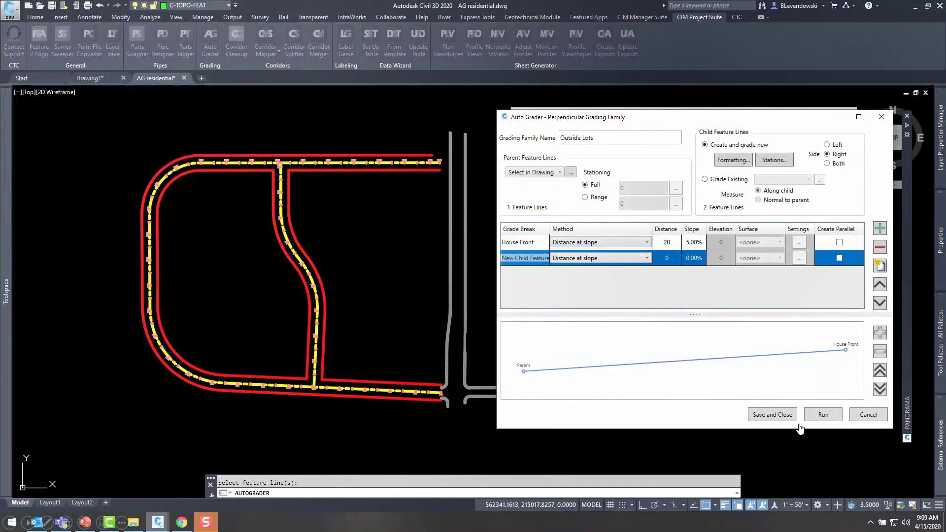
pyautogui.write('House Mid')
pyautogui.click(535, 287)
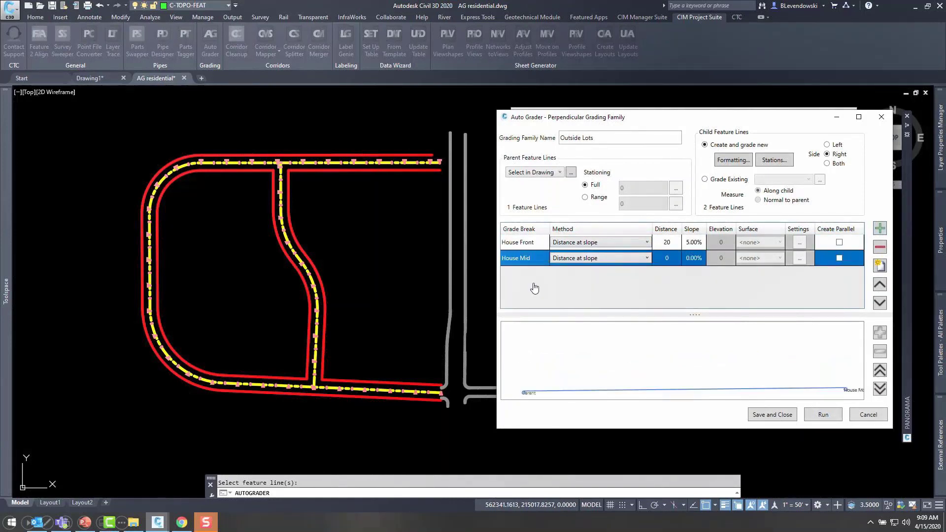
pyautogui.write('15')
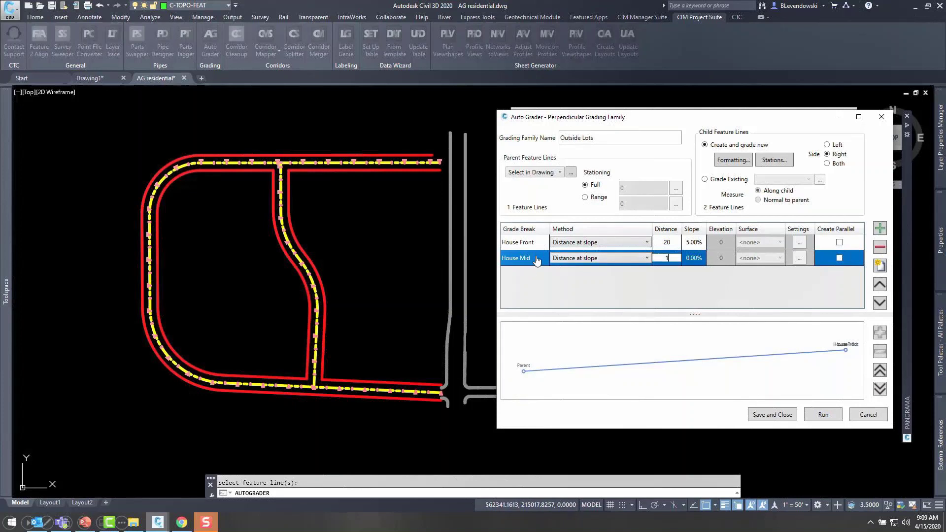
pyautogui.press('Tab')
pyautogui.write('-')
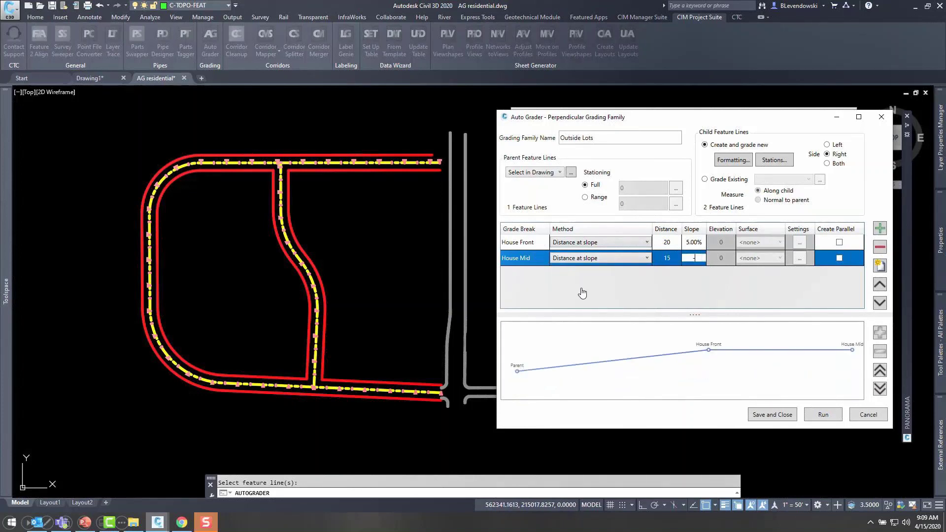
pyautogui.write('15')
pyautogui.press('Return')
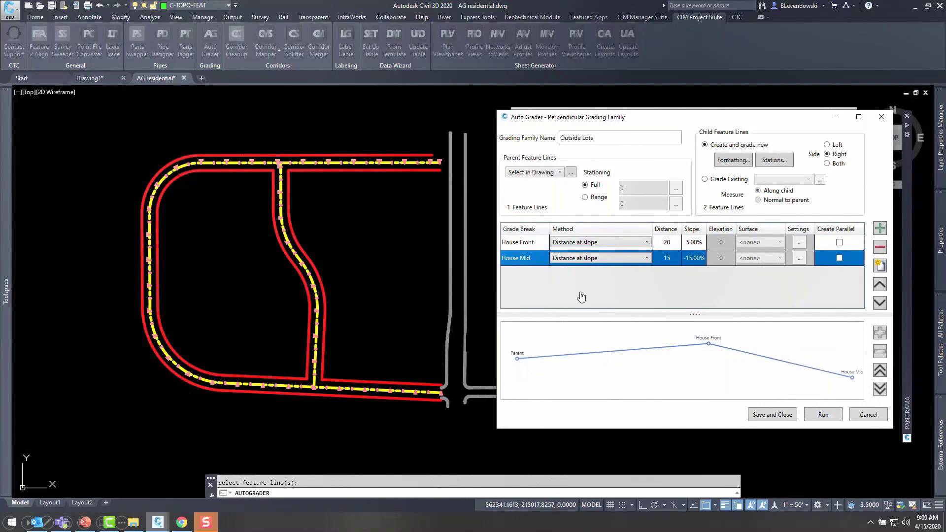
# Add a third grade break named House Back with a distance of 15 and a -10% slope.
pyautogui.doubleClick(530, 283)
pyautogui.press('Tab')
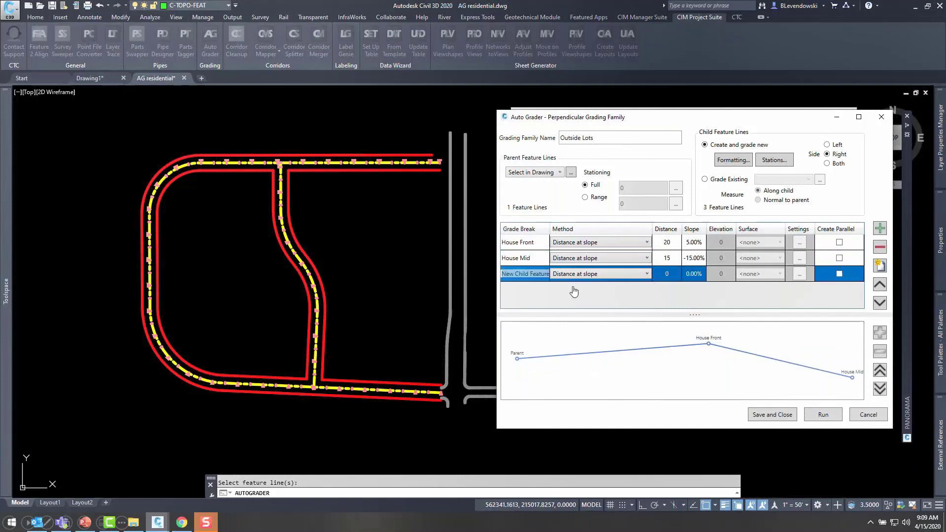
pyautogui.write('Houe')
pyautogui.press('BackSpace')
pyautogui.write('se Back')
pyautogui.press('Tab')
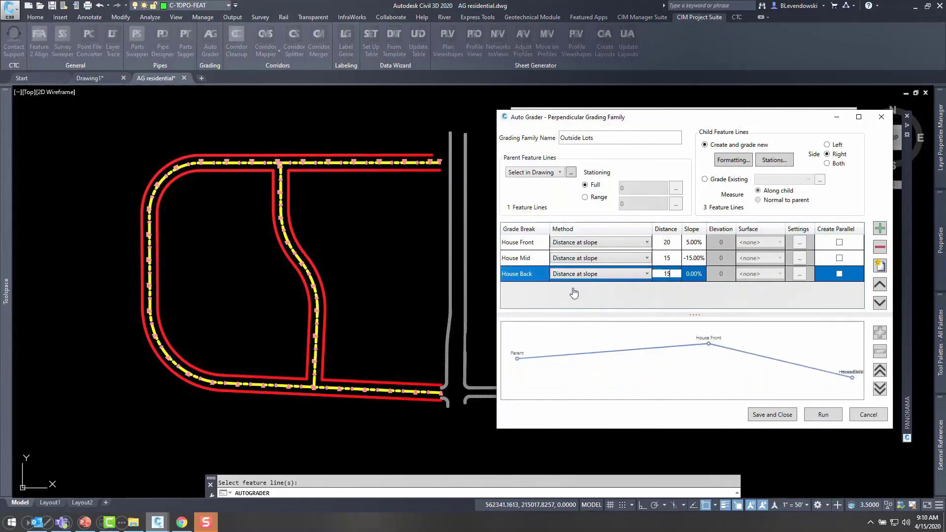
pyautogui.write('15')
pyautogui.press('Tab')
pyautogui.write('-10')
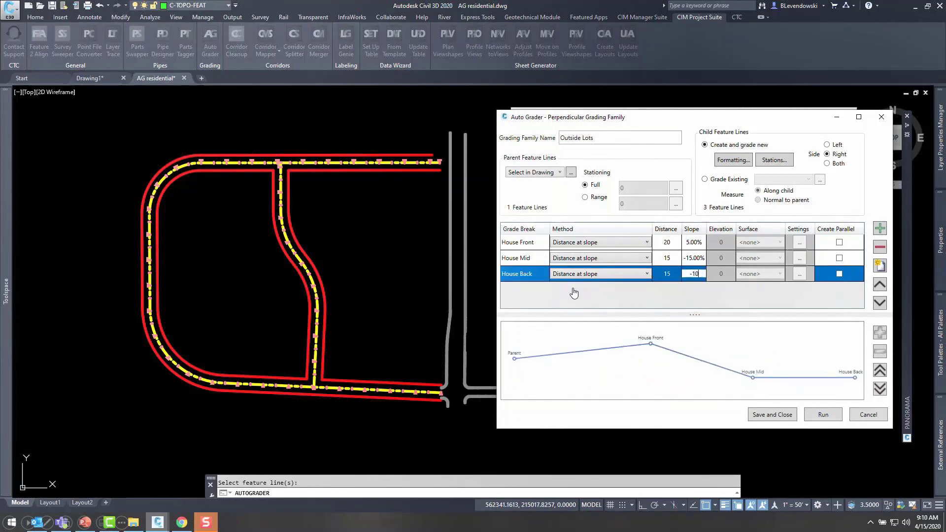
pyautogui.press('Tab')
# Add a fourth grade break named Lot Back, using Distance at slope with a distance of 50 and a -5% slope.
pyautogui.click(574, 293)
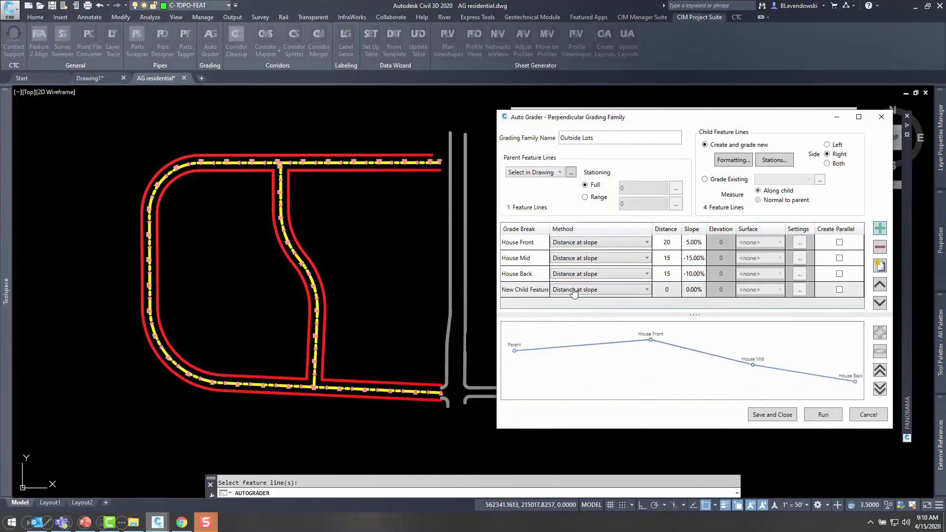
pyautogui.write('Lot')
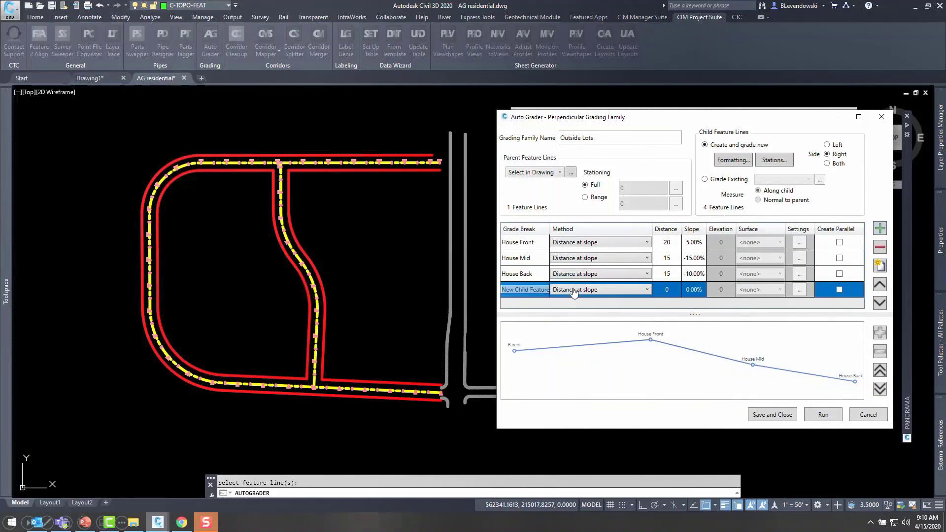
pyautogui.write(' Back')
pyautogui.press('Tab')
pyautogui.press('Tab')
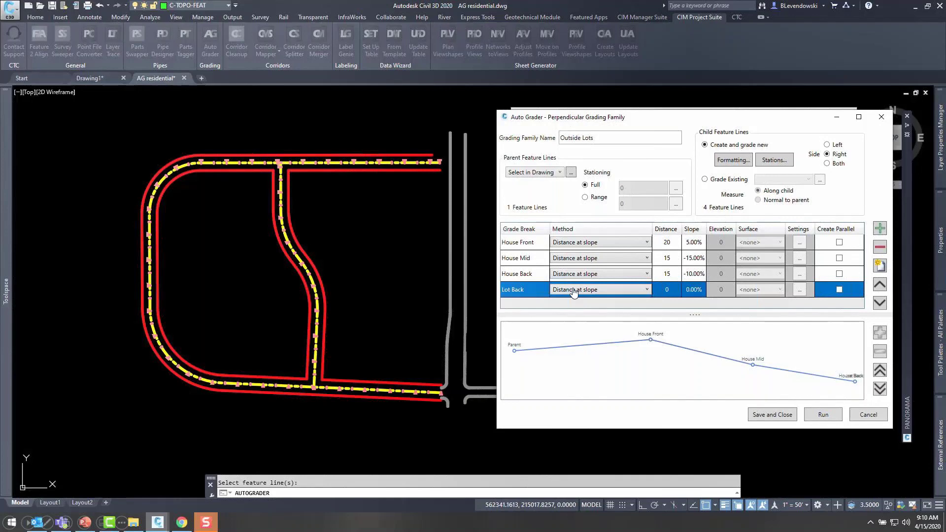
pyautogui.write('50')
pyautogui.press('Tab')
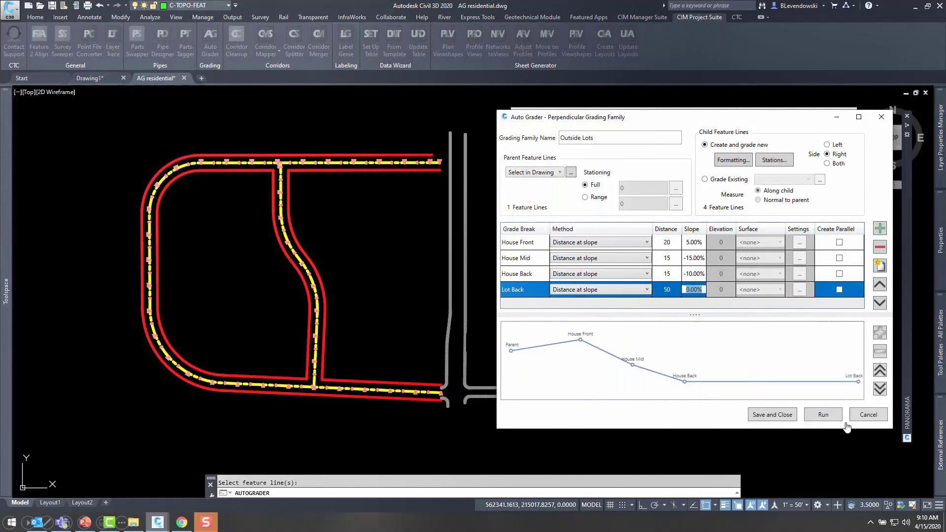
pyautogui.write('-')
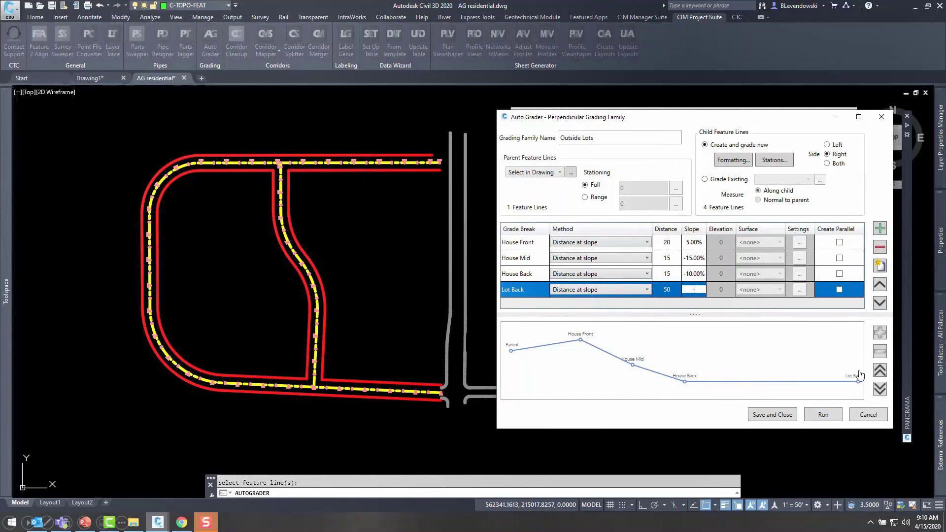
pyautogui.write('5')
pyautogui.press('Return')
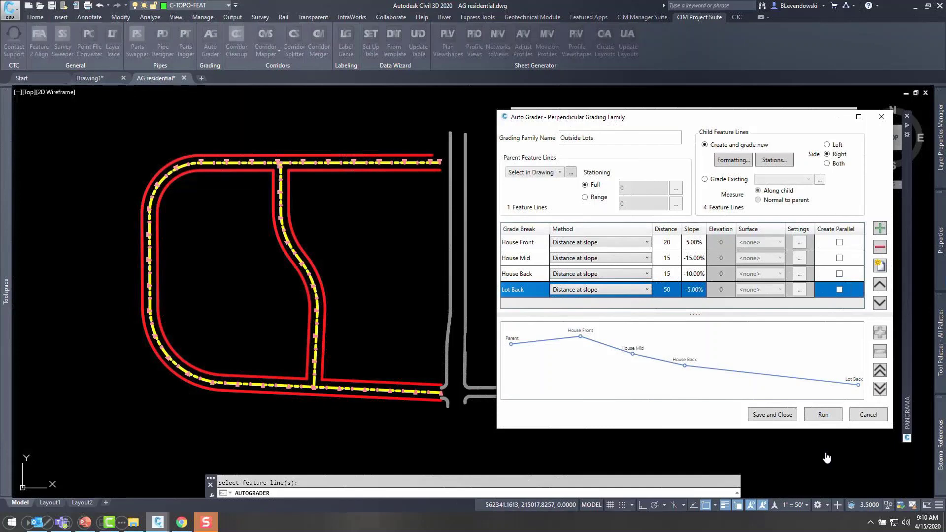
# Enable parallel feature line creation for the Lot Back grade break and set the perpendicular station interval to 60.
pyautogui.press('space')
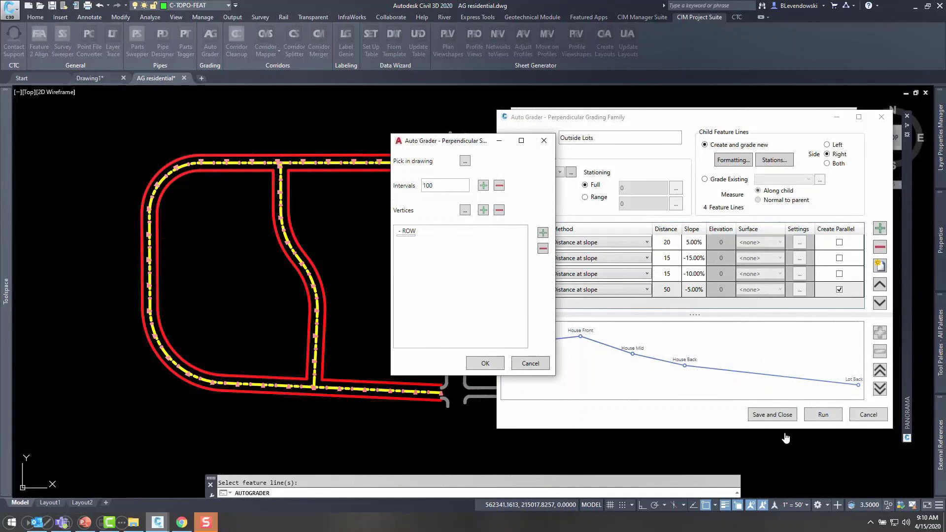
pyautogui.hotkey('shift', 'Tab')
pyautogui.write('60')
pyautogui.press('Return')
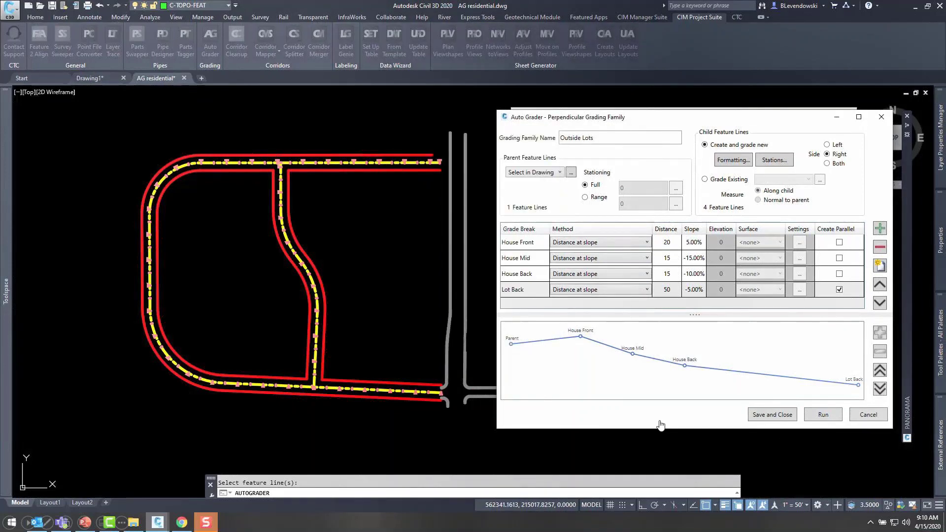
# Make the child feature lines of the Outside Lots family match the default formatting.
pyautogui.press('Down')
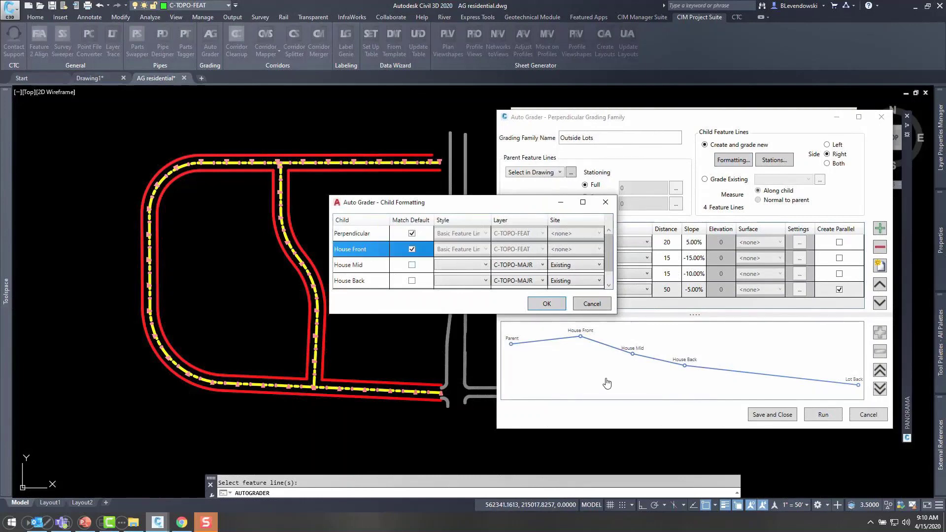
pyautogui.press('Down')
pyautogui.press('Down')
pyautogui.press('Return')
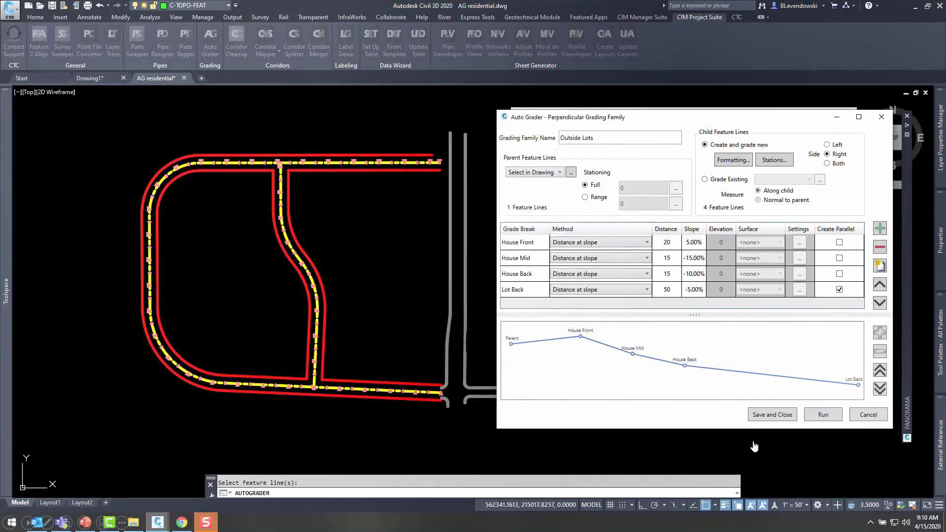
# Save the Outside Lots family, assign it to the Lots surface and run the grading.
pyautogui.click(772, 414)
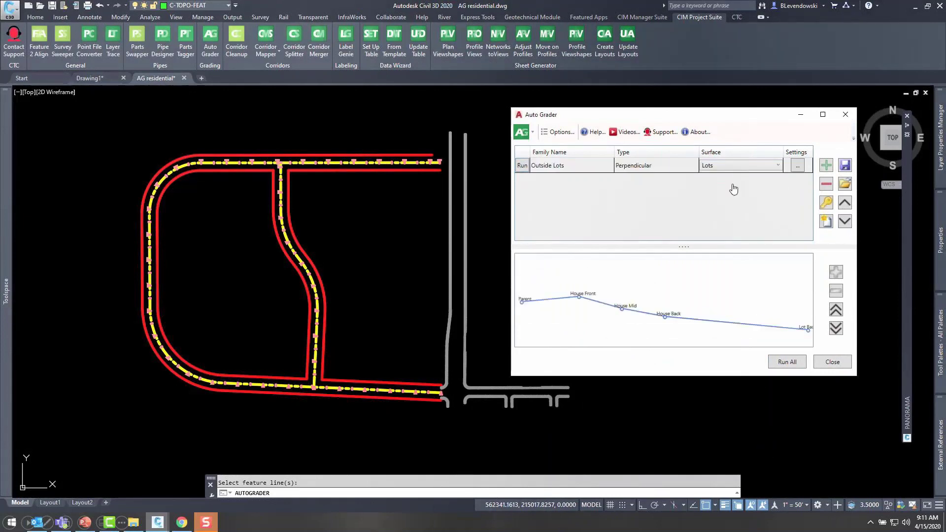
pyautogui.click(786, 360)
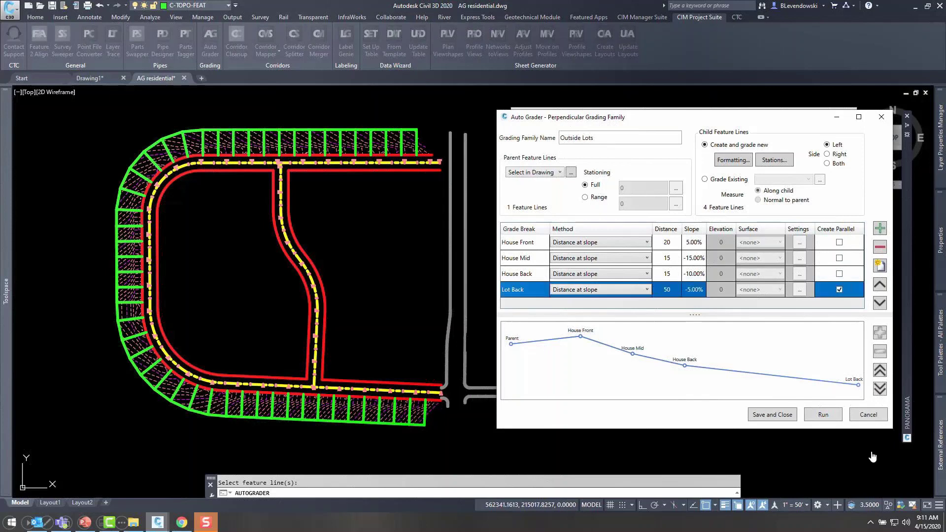
# Change the Lot Back grade break to a distance of 70 and a -10% slope, then rerun and save the family.
pyautogui.write('70')
pyautogui.press('Tab')
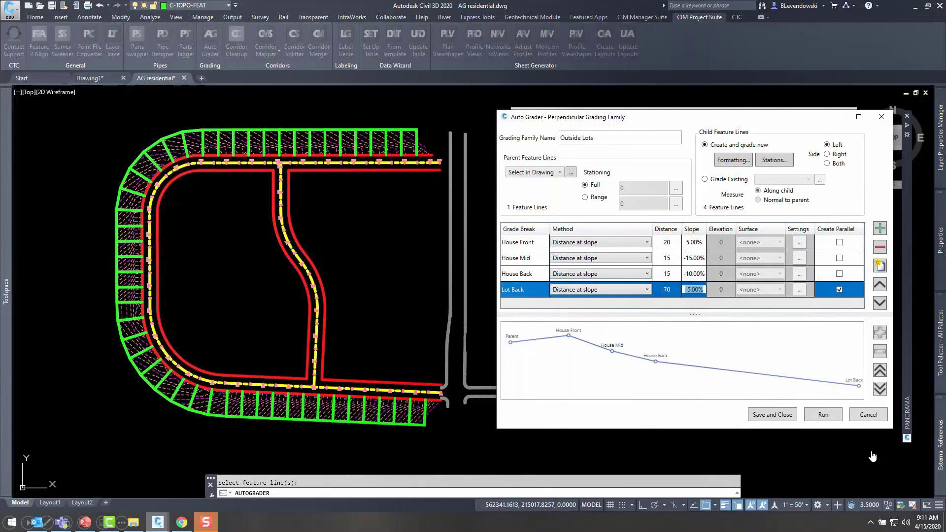
pyautogui.write('-10')
pyautogui.press('Return')
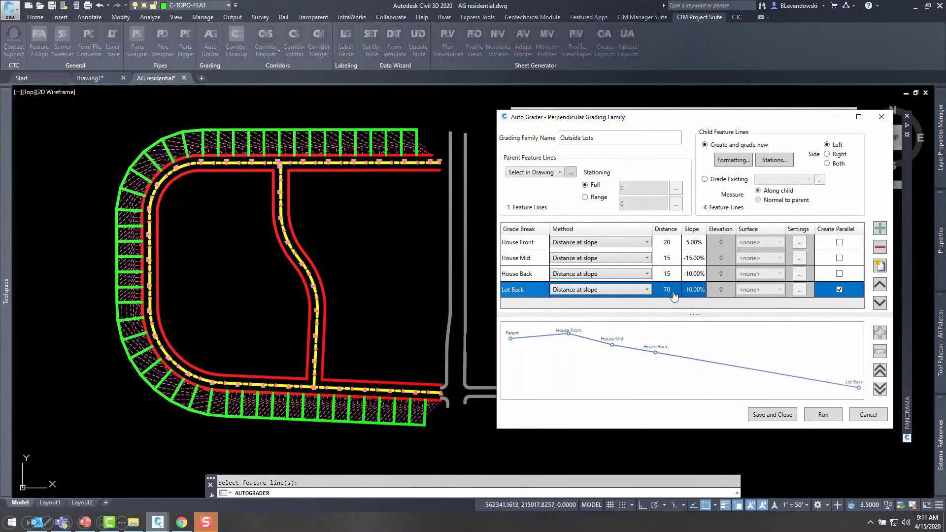
pyautogui.click(822, 415)
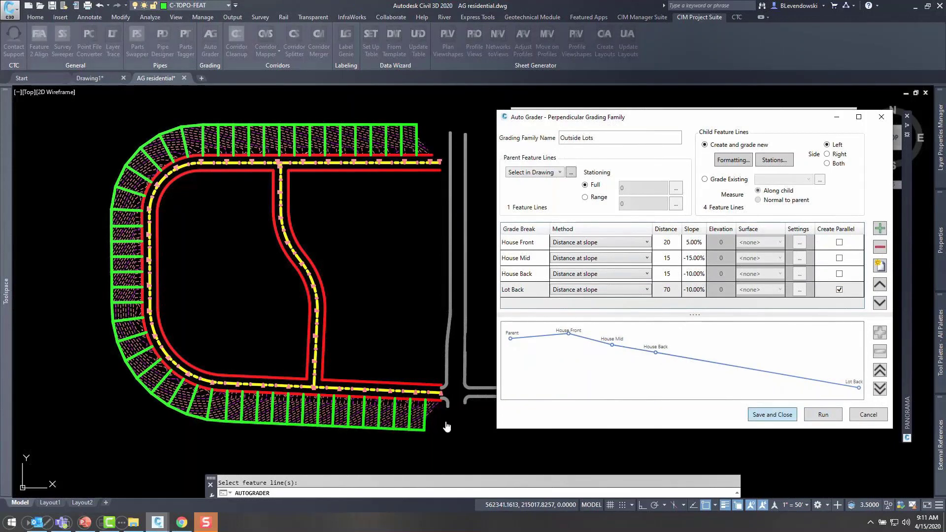
pyautogui.press('Return')
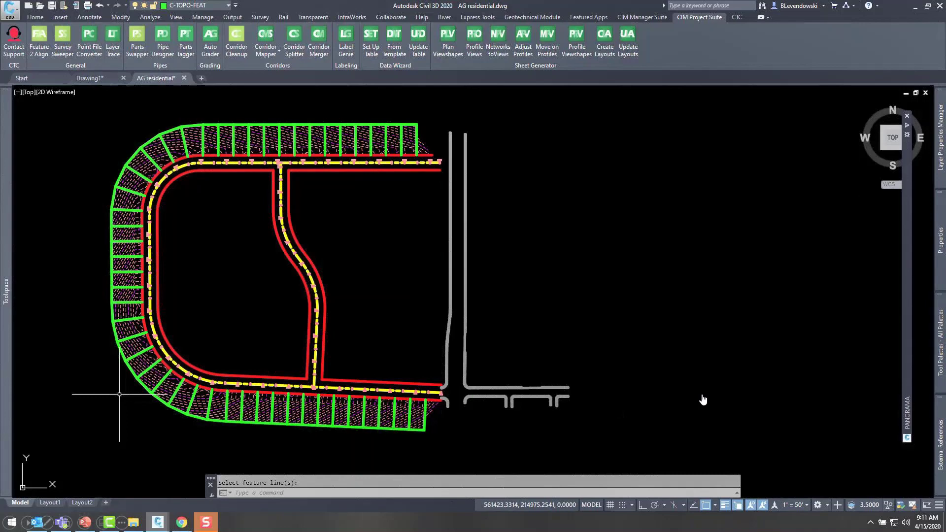
# Inspect the grade break points on a perpendicular lot feature line along the outer curve near station 11+00.
pyautogui.scroll(5, 120, 394)
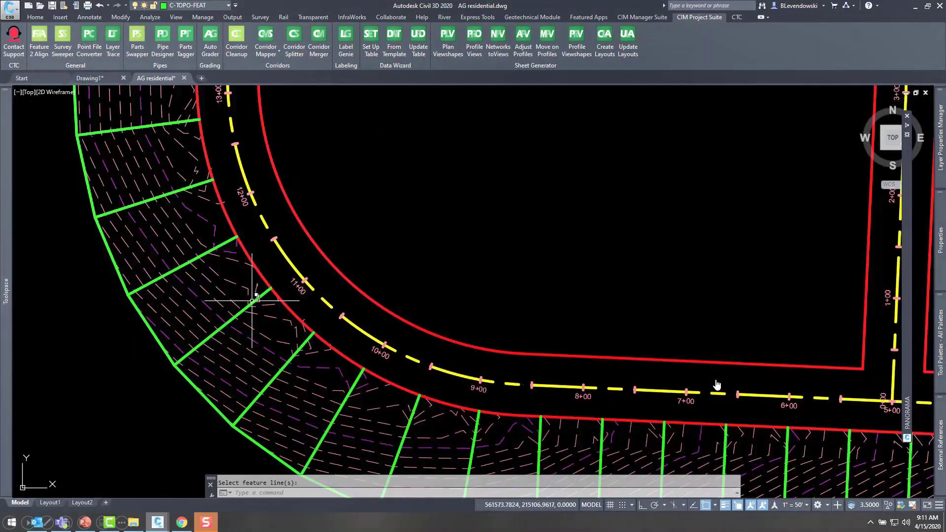
pyautogui.click(252, 300)
pyautogui.scroll(2, 236, 317)
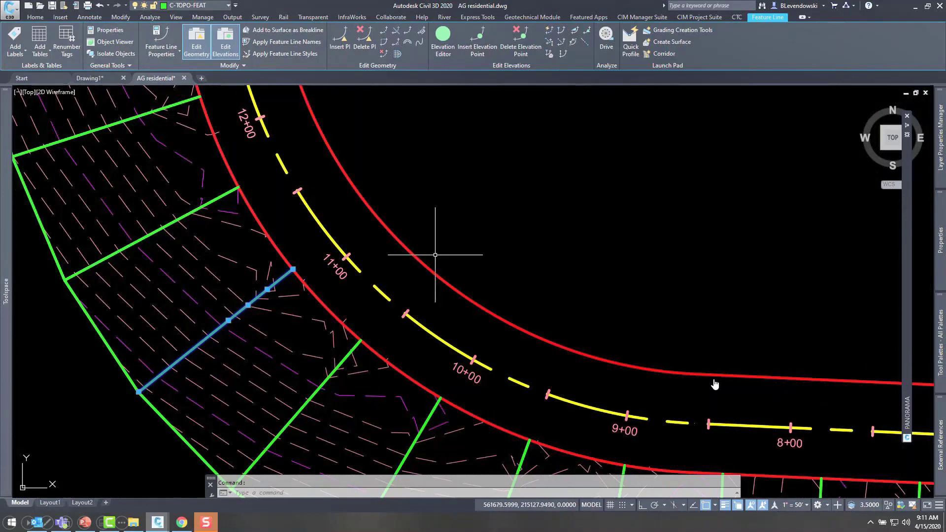
pyautogui.press('Escape')
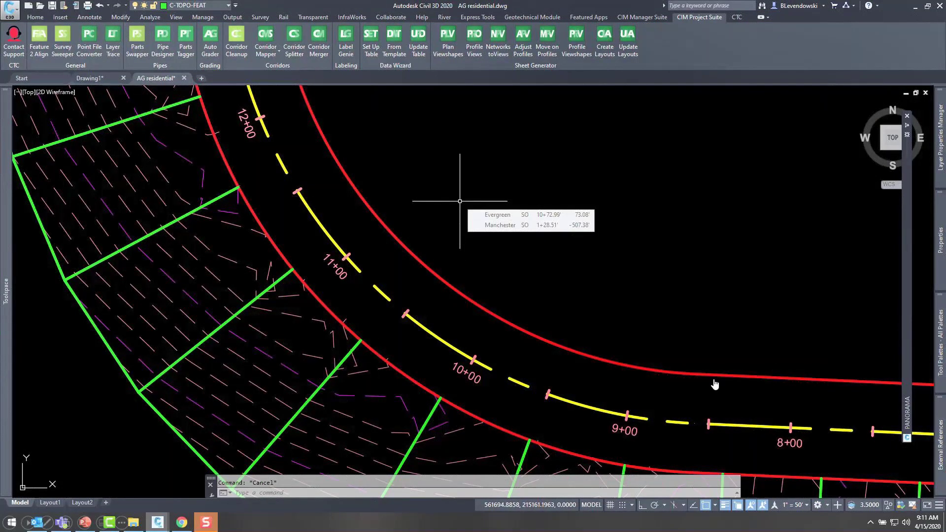
# Switch to the Pipe Designer.20200423 drawing and activate its profile viewport.
pyautogui.hotkey('alt', 'Tab')
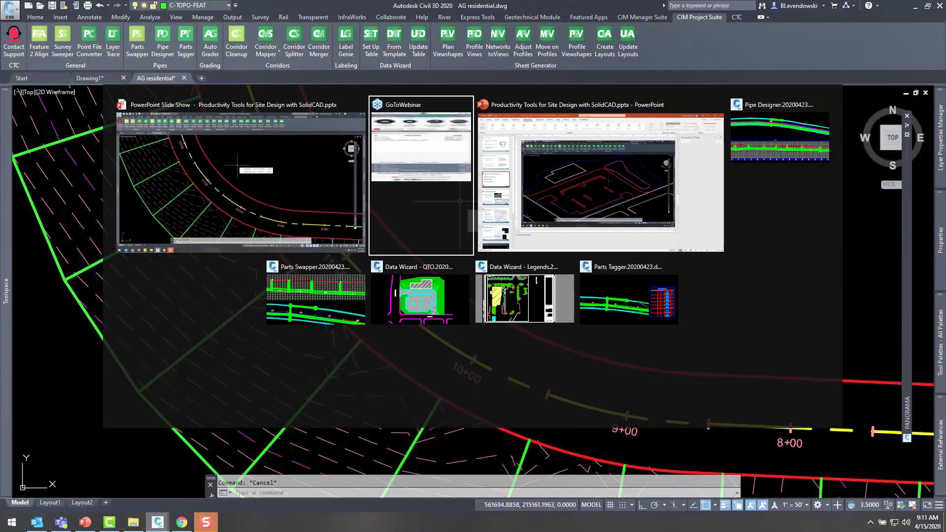
pyautogui.click(775, 131)
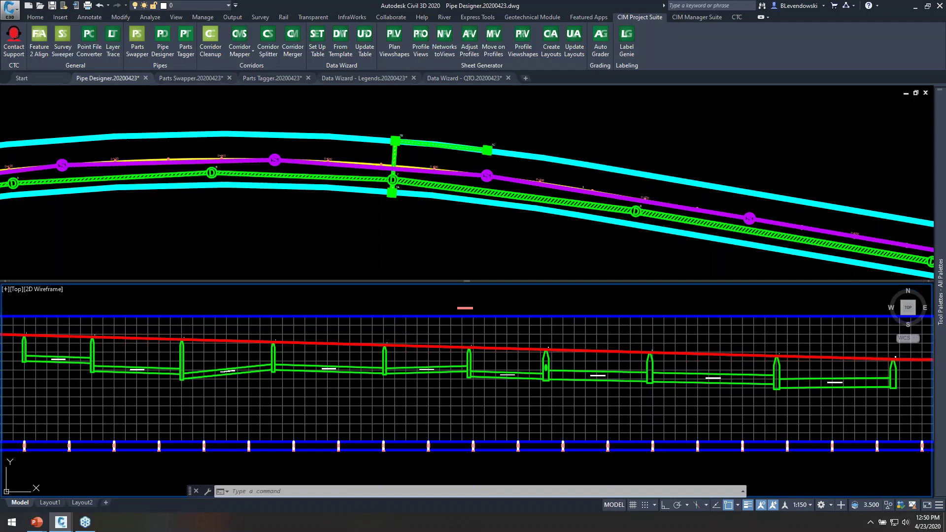
pyautogui.click(200, 224)
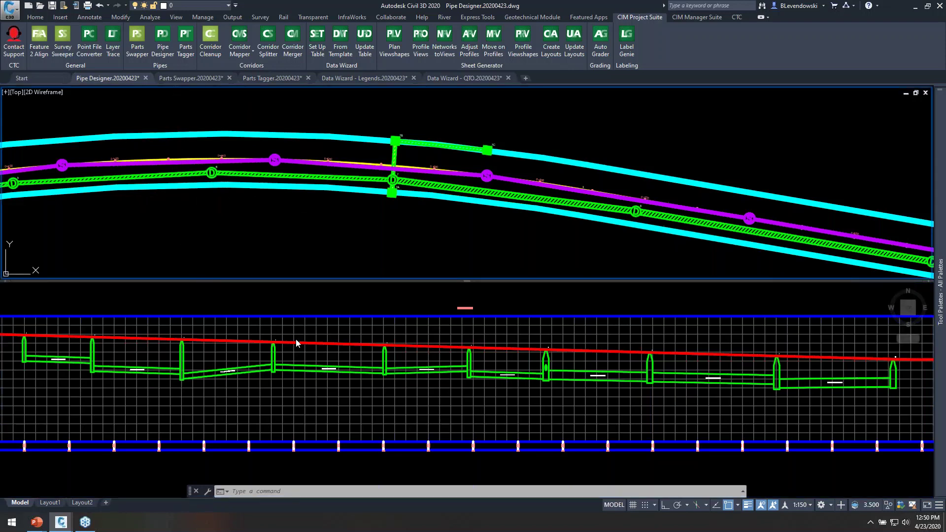
pyautogui.click(312, 353)
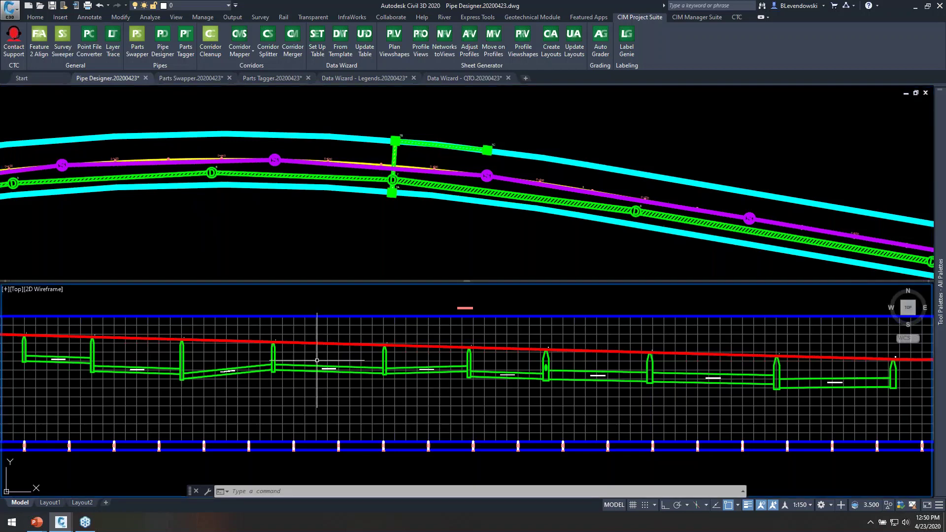
# Review the part properties of the storm pipe between structures 4 and 5 in the profile, leaving them unedited, and clear the selection.
pyautogui.click(315, 366)
pyautogui.rightClick(335, 365)
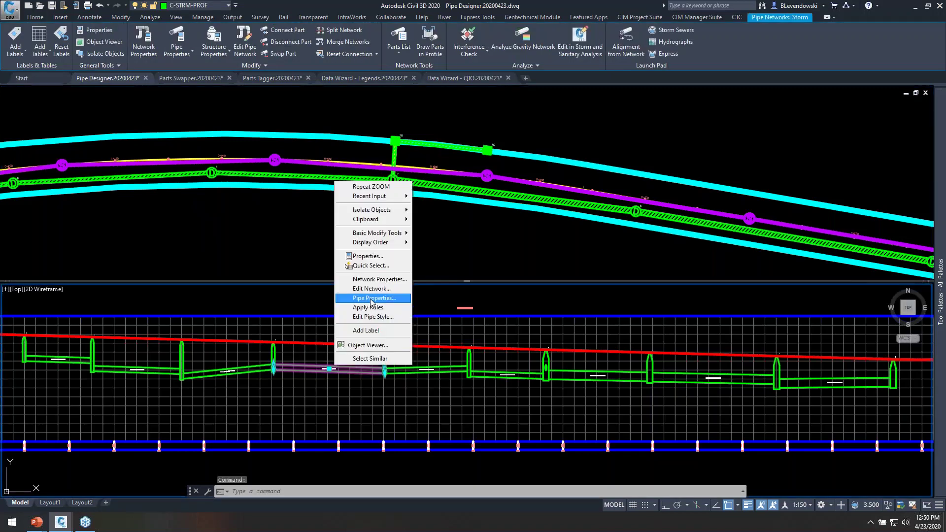
pyautogui.click(371, 298)
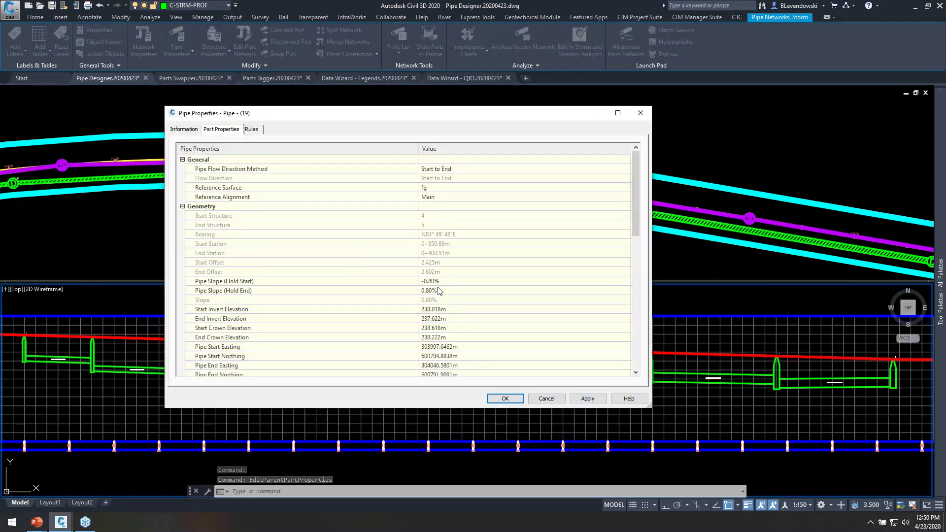
pyautogui.scroll(-4, 441, 293)
pyautogui.scroll(4, 445, 299)
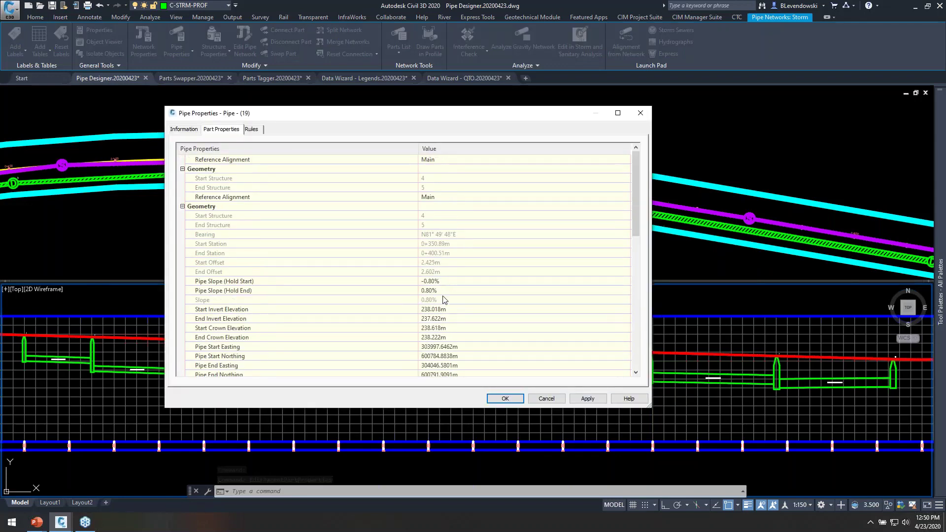
pyautogui.click(549, 397)
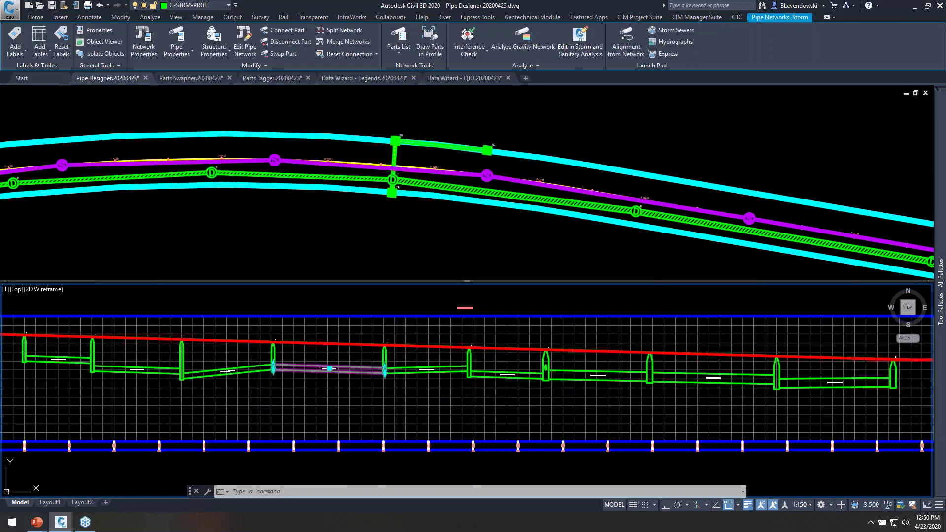
pyautogui.click(332, 527)
pyautogui.press('Escape')
pyautogui.press('Escape')
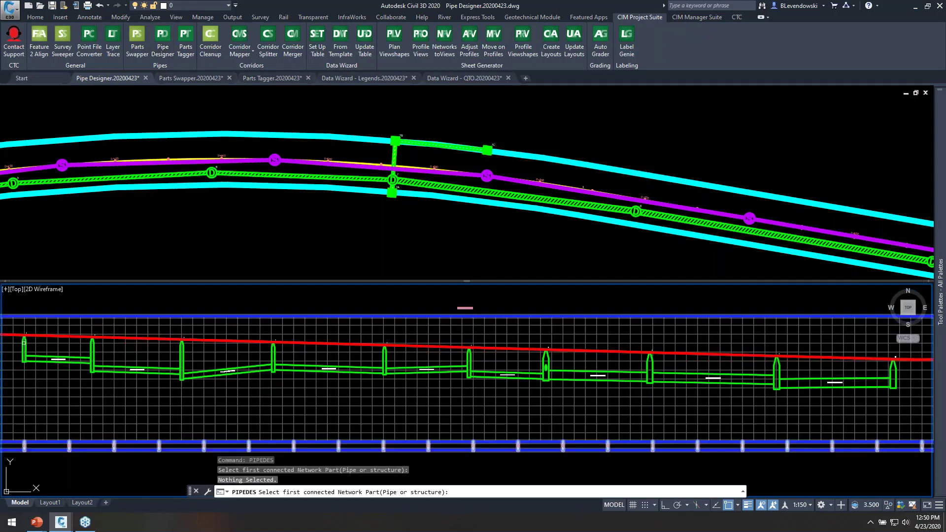
# Load the storm pipe run from the first to the last structure in the profile into Pipe Designer and turn off rule violation highlighting.
pyautogui.click(24, 348)
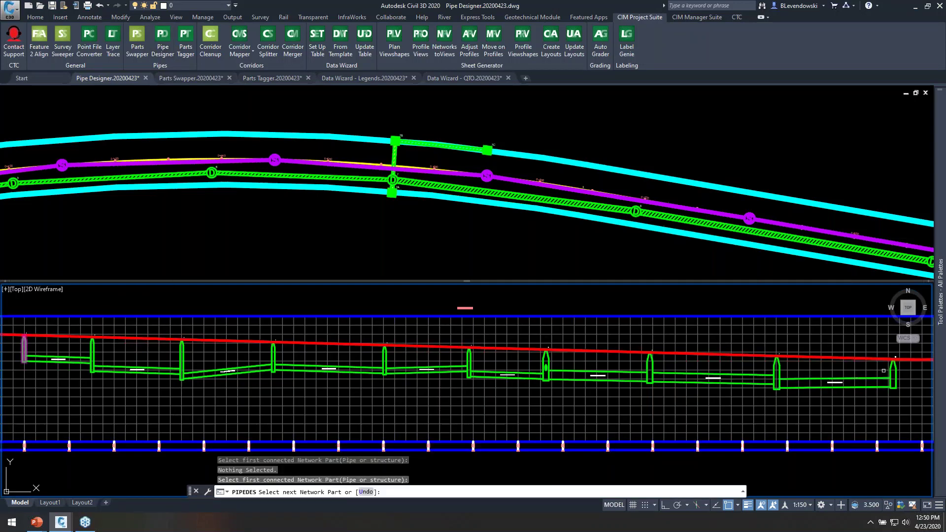
pyautogui.click(786, 384)
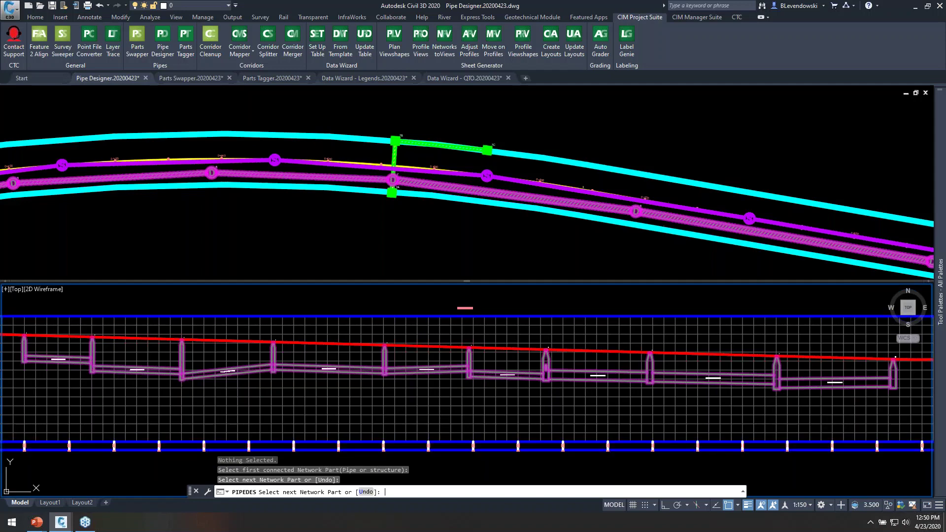
pyautogui.press('Return')
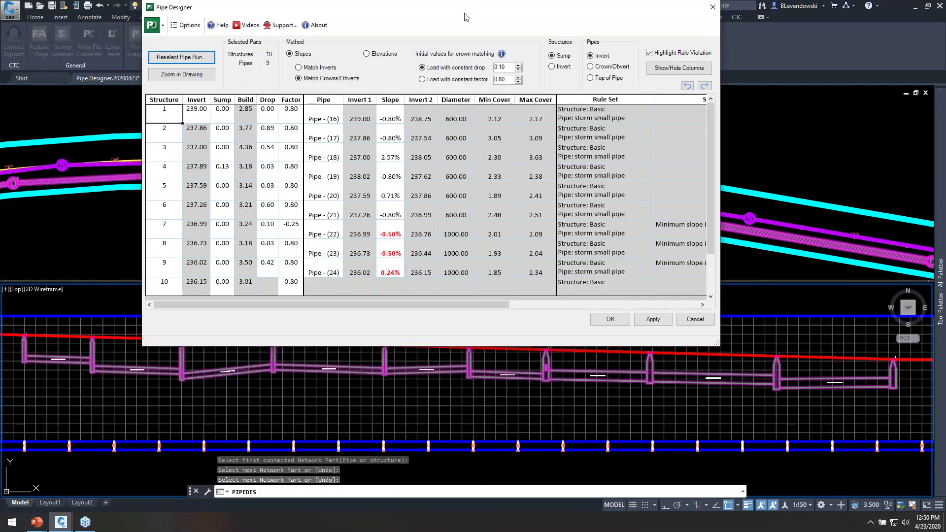
pyautogui.moveTo(459, 17); pyautogui.dragTo(486, 17)
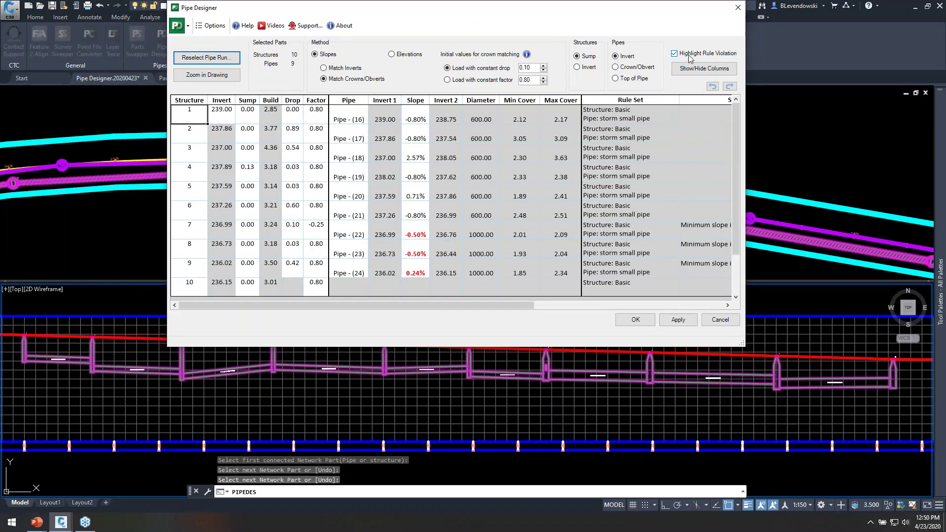
pyautogui.click(690, 55)
# Examine the structure data and how the structure and pipe rows alternate along the run, starting with structures 1 and 2.
pyautogui.moveTo(191, 115); pyautogui.dragTo(323, 284)
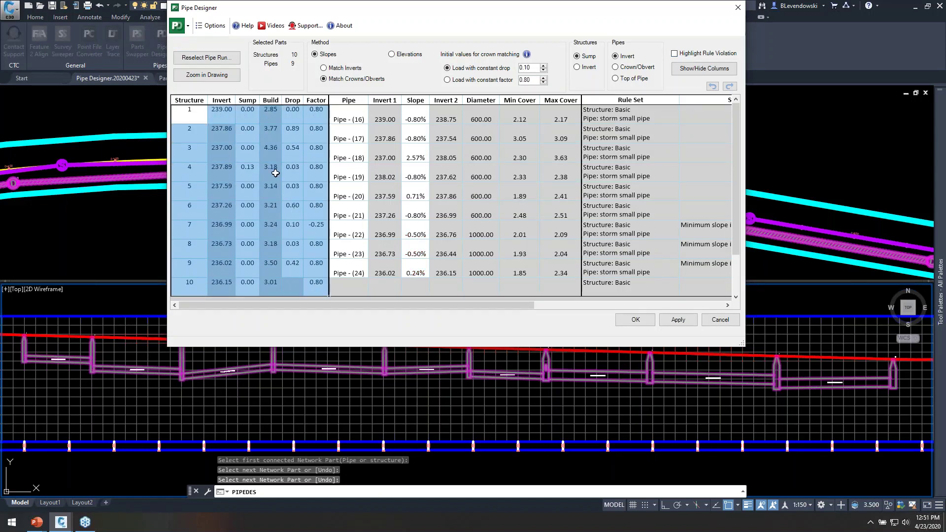
pyautogui.click(192, 117)
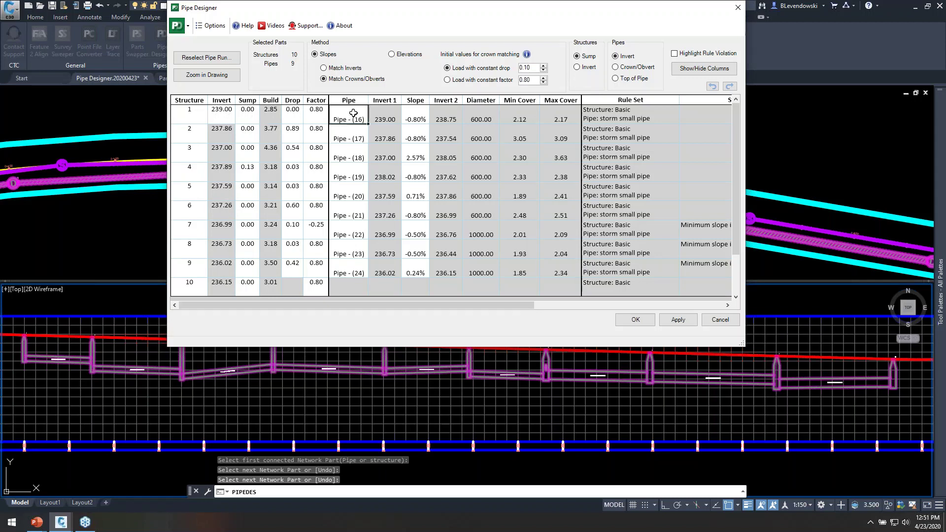
pyautogui.click(340, 120)
pyautogui.click(193, 133)
pyautogui.click(345, 139)
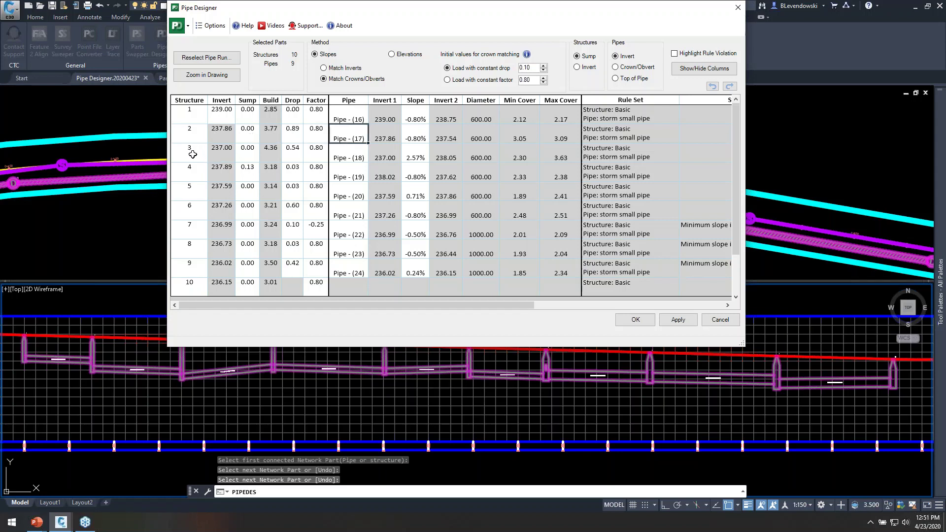
# Match the run by inverts and copy the -0.80% slope of Pipe - (16) down through Pipe - (21).
pyautogui.click(192, 154)
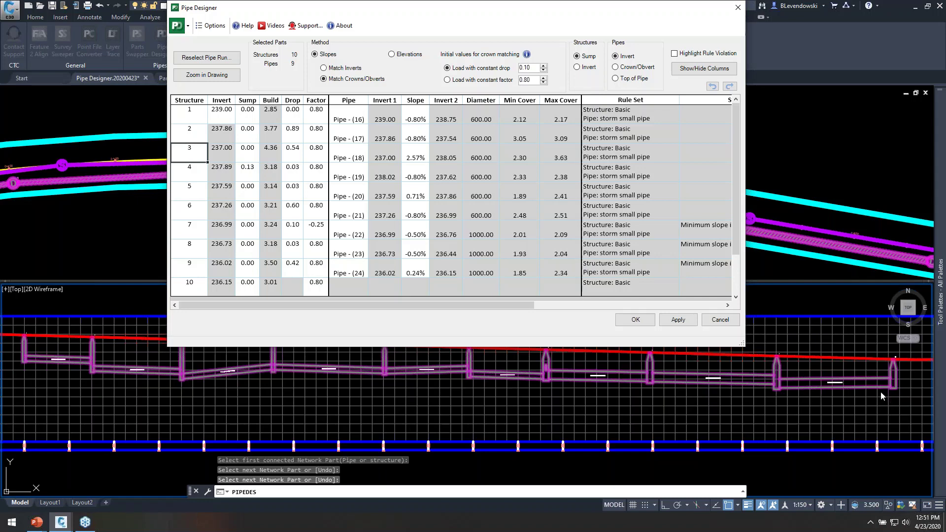
pyautogui.moveTo(452, 14)
pyautogui.mouseDown()
pyautogui.moveTo(467, 28)
pyautogui.moveTo(452, 21)
pyautogui.mouseUp()
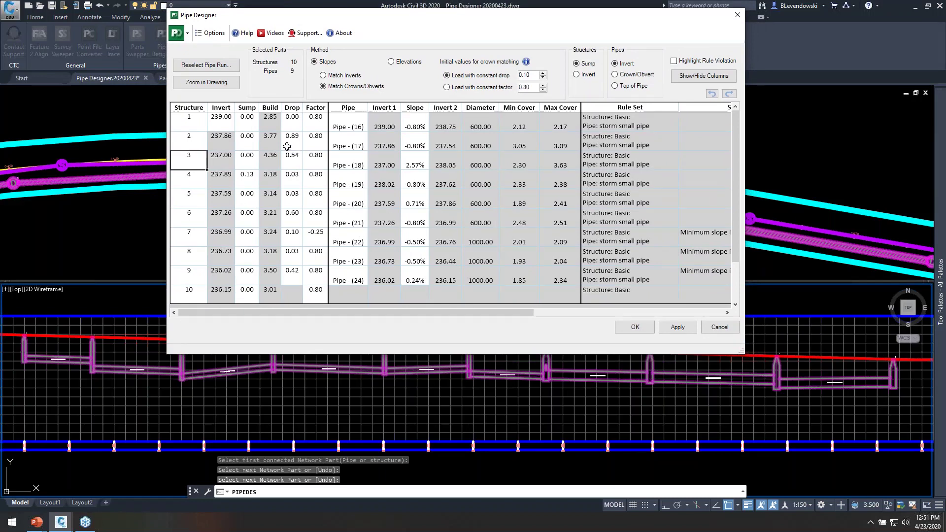
pyautogui.click(342, 76)
pyautogui.click(392, 127)
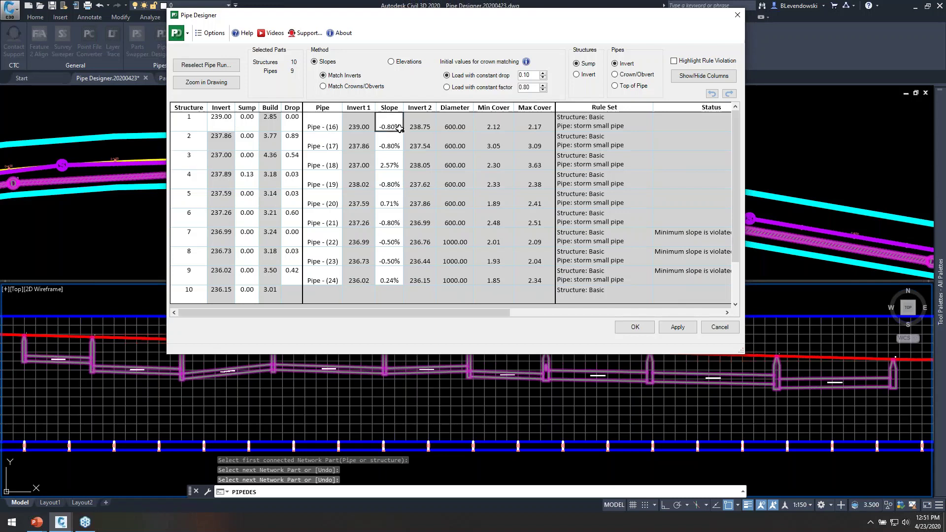
pyautogui.moveTo(409, 140); pyautogui.dragTo(409, 236)
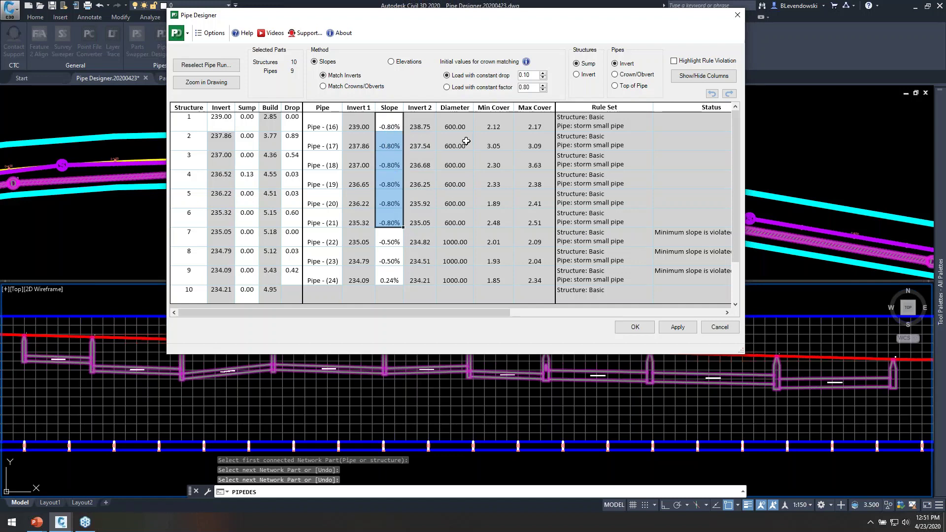
# Copy the -0.50% slope of Pipe - (22) down to Pipe - (24) and apply the slopes to the drawing.
pyautogui.moveTo(402, 238); pyautogui.dragTo(415, 290)
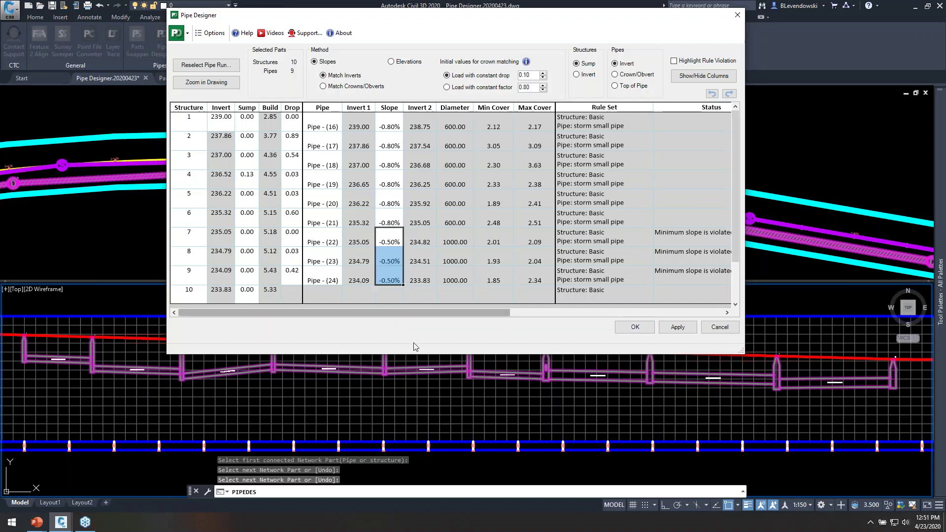
pyautogui.moveTo(415, 354); pyautogui.dragTo(415, 337)
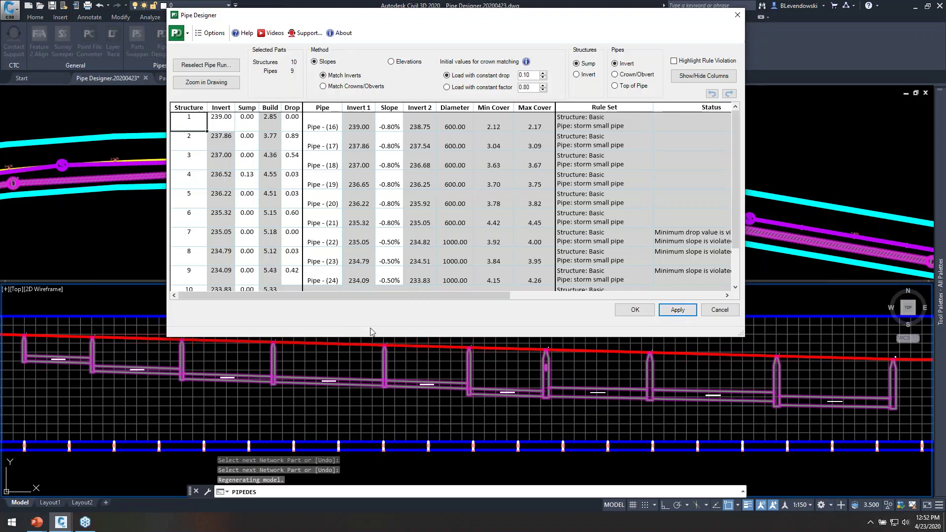
pyautogui.moveTo(414, 338)
pyautogui.mouseDown()
pyautogui.moveTo(415, 354)
pyautogui.moveTo(422, 347)
pyautogui.mouseUp()
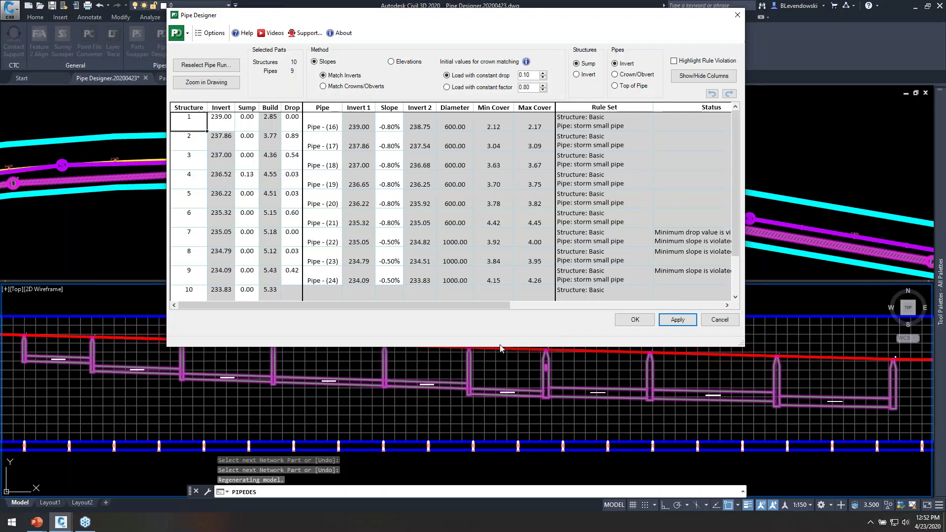
pyautogui.moveTo(487, 347); pyautogui.dragTo(484, 351)
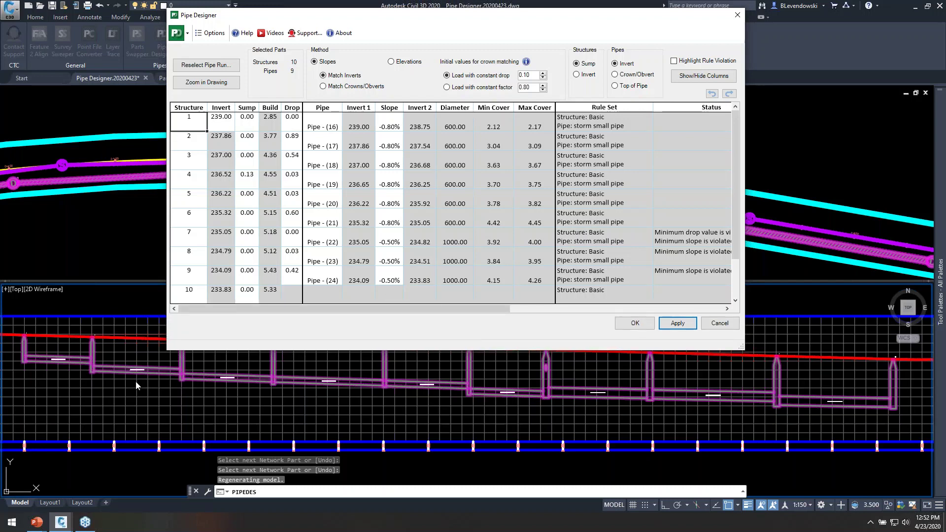
# Set structure 1's drop to 0.03, fill it down through structure 9, and apply the drops to the drawing.
pyautogui.click(293, 123)
pyautogui.write('.0')
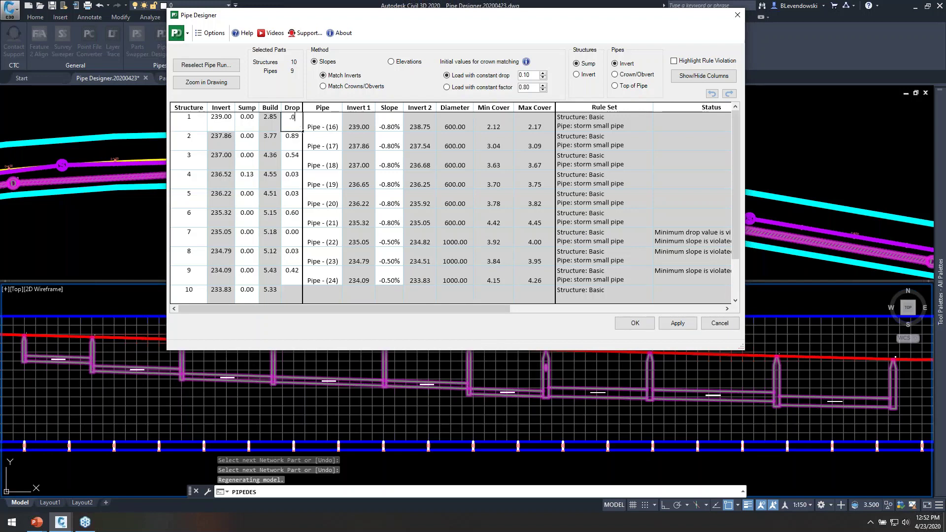
pyautogui.write('3')
pyautogui.press('Return')
pyautogui.moveTo(302, 128); pyautogui.dragTo(302, 285)
pyautogui.click(679, 325)
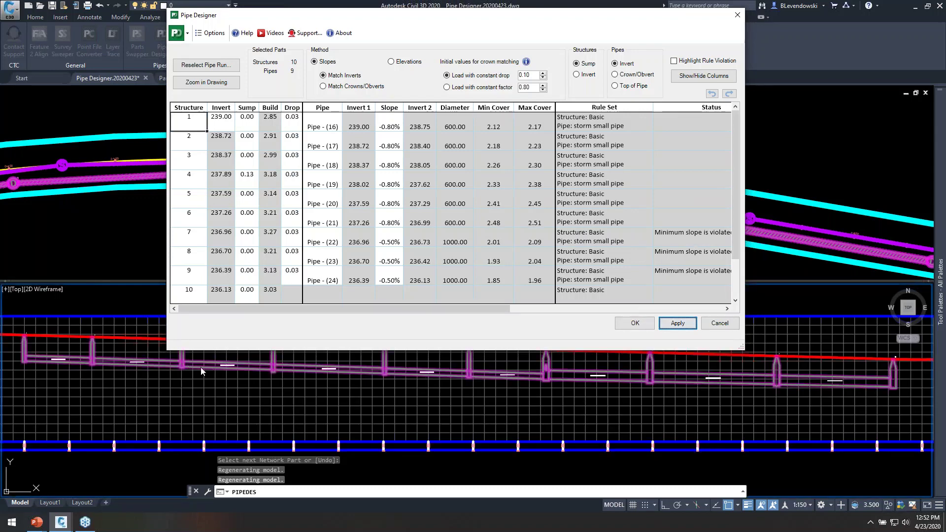
# Reposition the profile from within Pipe Designer and widen its window to show the full Status column.
pyautogui.click(206, 83)
pyautogui.moveTo(329, 376); pyautogui.dragTo(388, 412, button='middle')
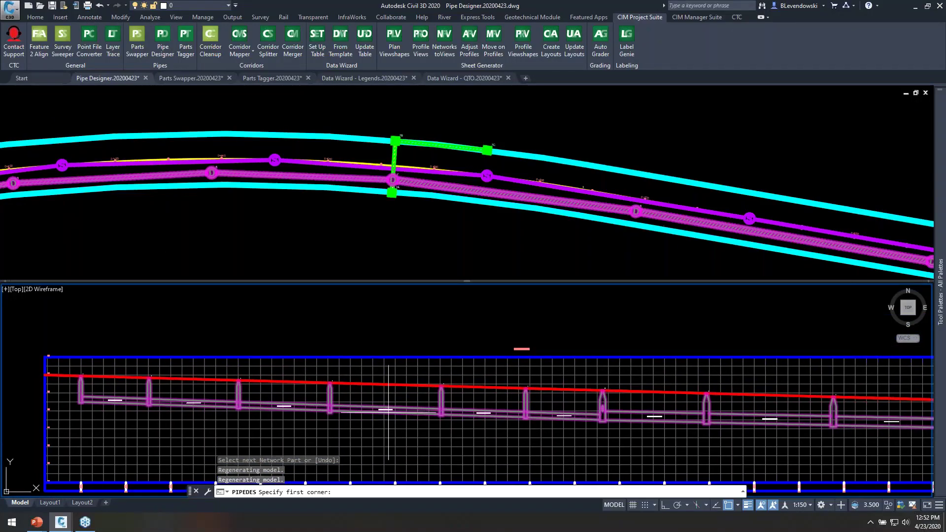
pyautogui.press('Escape')
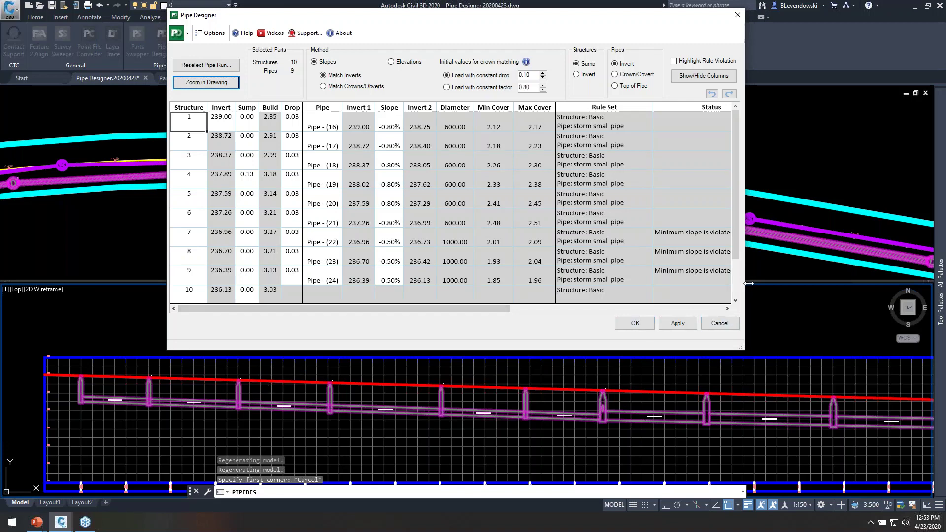
pyautogui.moveTo(748, 283); pyautogui.dragTo(873, 284)
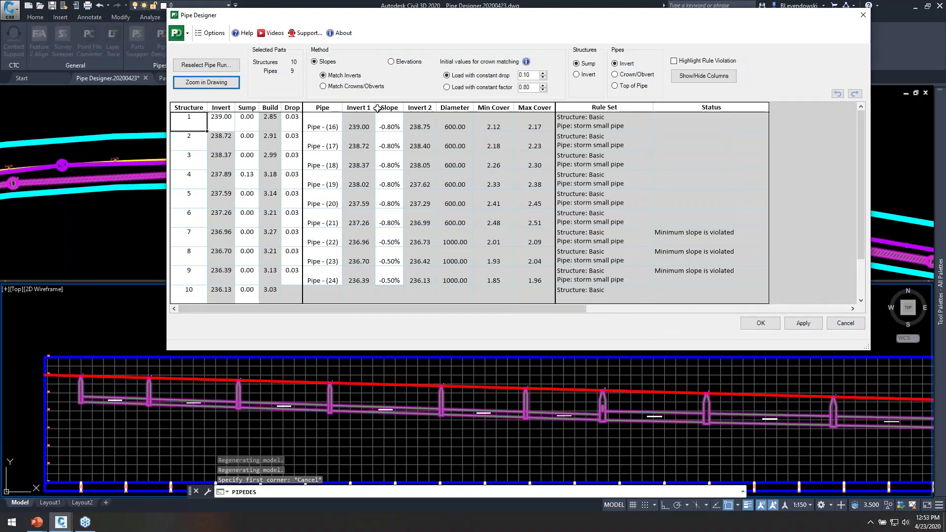
# Switch to Match Crowns/Obverts to review the Factor values for all structures, and return to Match Inverts.
pyautogui.click(343, 88)
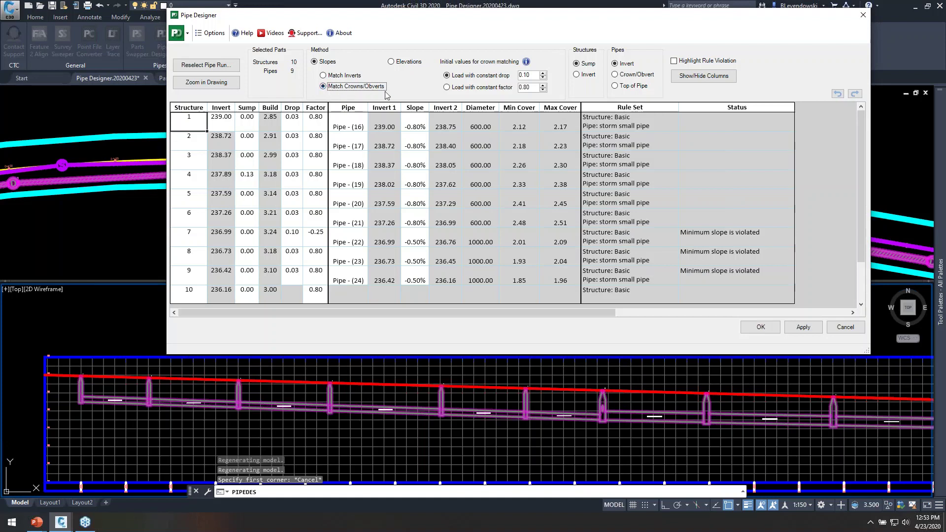
pyautogui.moveTo(316, 123); pyautogui.dragTo(327, 301)
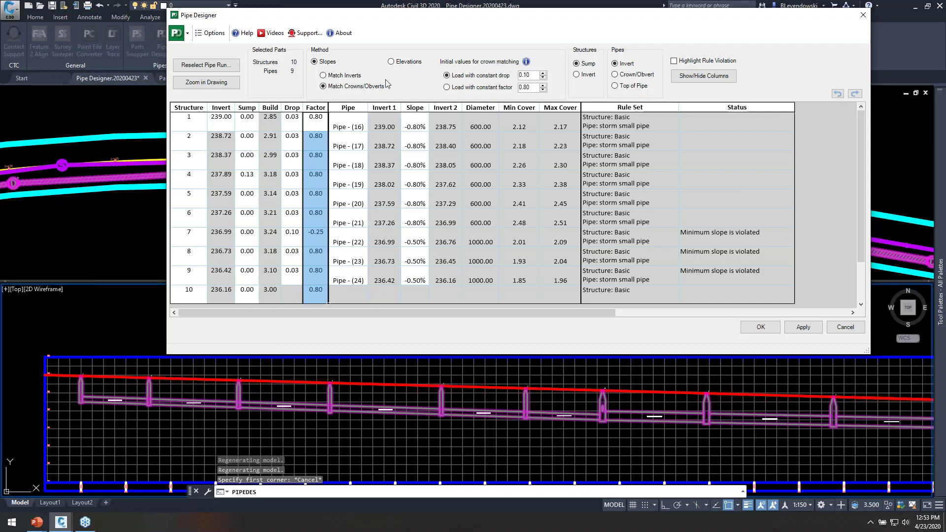
pyautogui.click(344, 75)
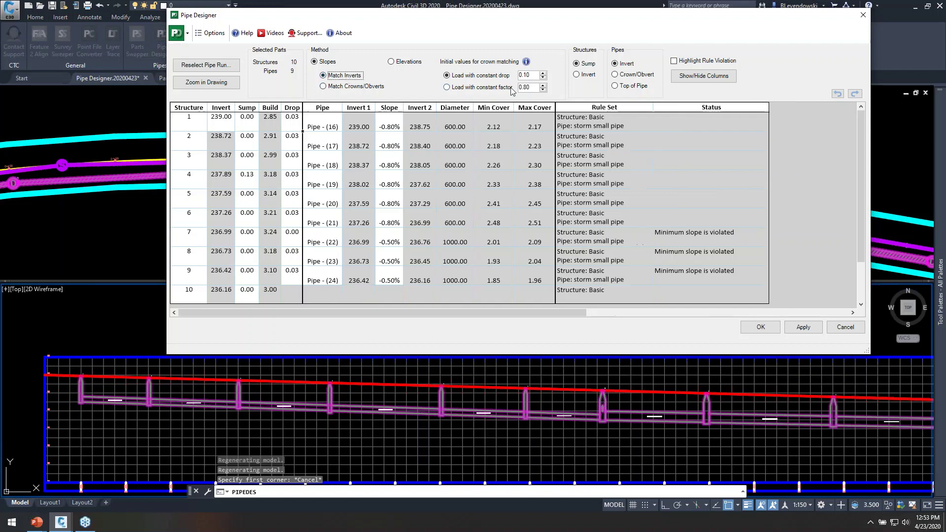
# Compare the Sump and Invert structure modes and the Crown/Obvert and Top of Pipe elevations, ending on Sump for structures and Invert for pipes.
pyautogui.click(585, 73)
pyautogui.click(586, 64)
pyautogui.click(588, 75)
pyautogui.click(587, 64)
pyautogui.click(630, 75)
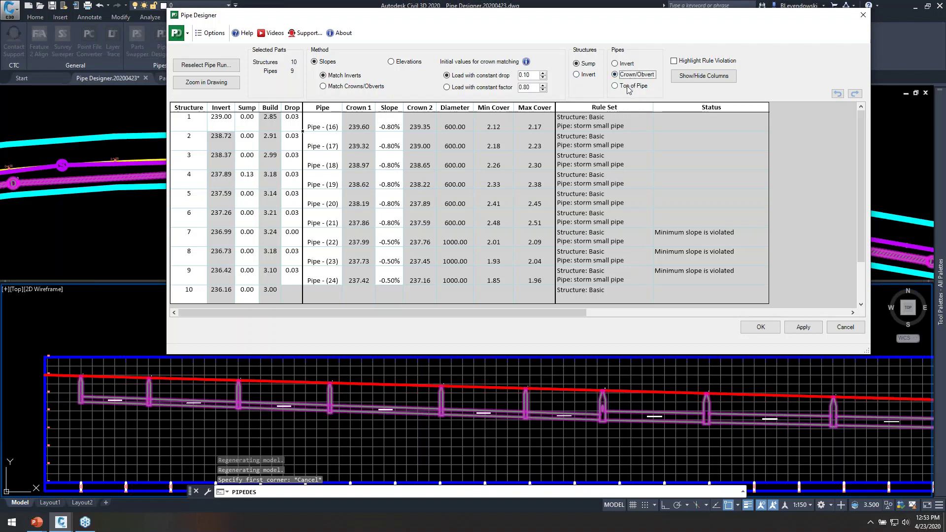
pyautogui.click(628, 87)
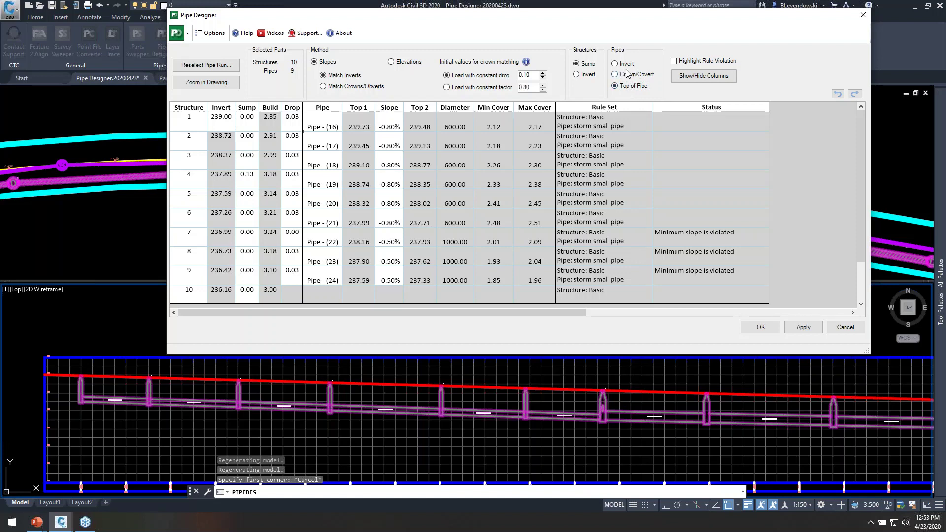
pyautogui.click(626, 66)
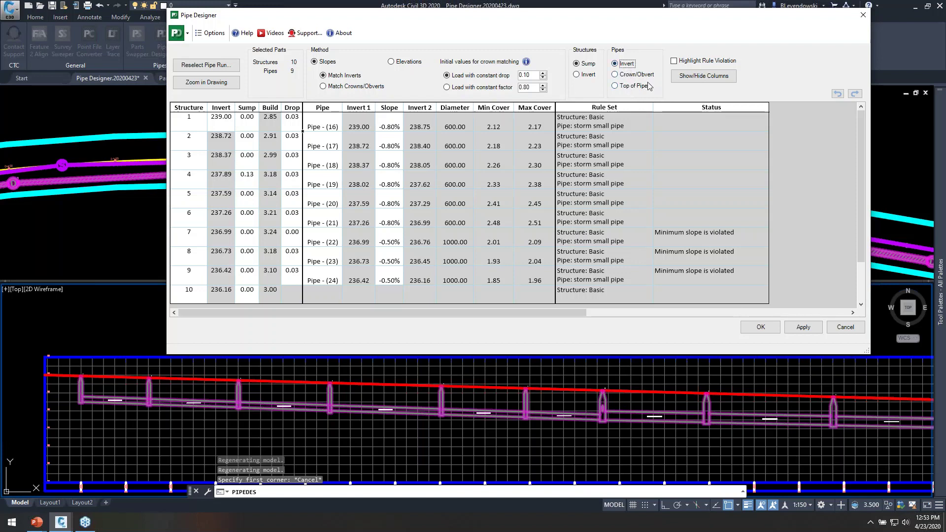
# Turn on rule violation highlighting and review the columns available for structures, pipes and rules, leaving their visibility unedited.
pyautogui.click(689, 61)
pyautogui.click(704, 78)
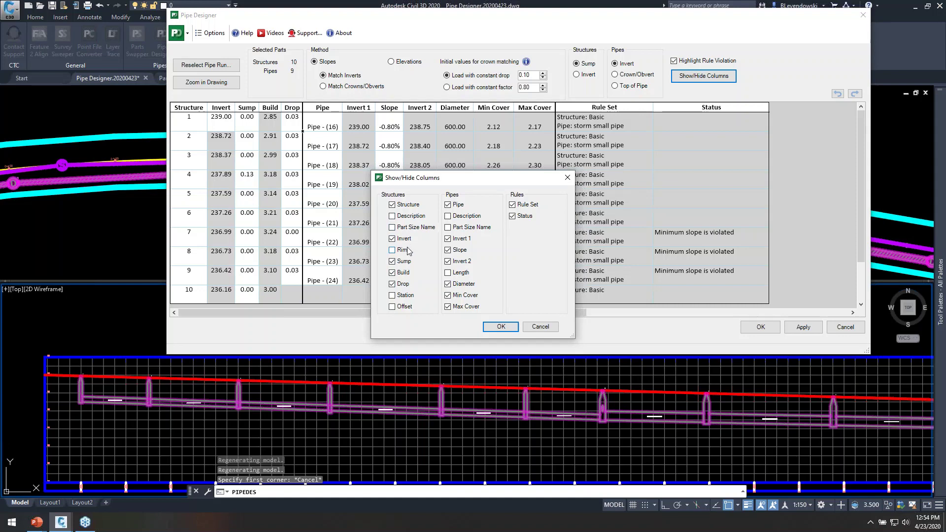
pyautogui.click(542, 328)
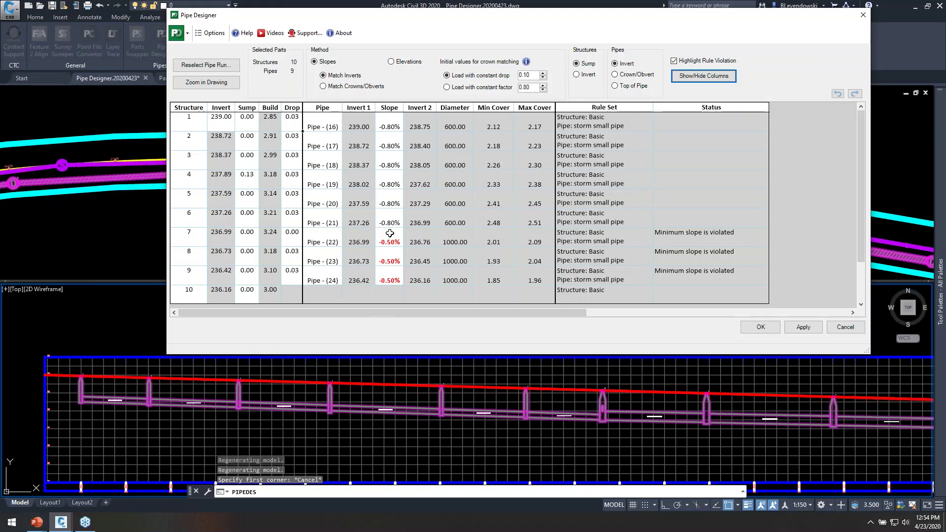
# Accept the redesigned storm run, closing Pipe Designer, and activate the plan viewport with nothing selected.
pyautogui.click(758, 327)
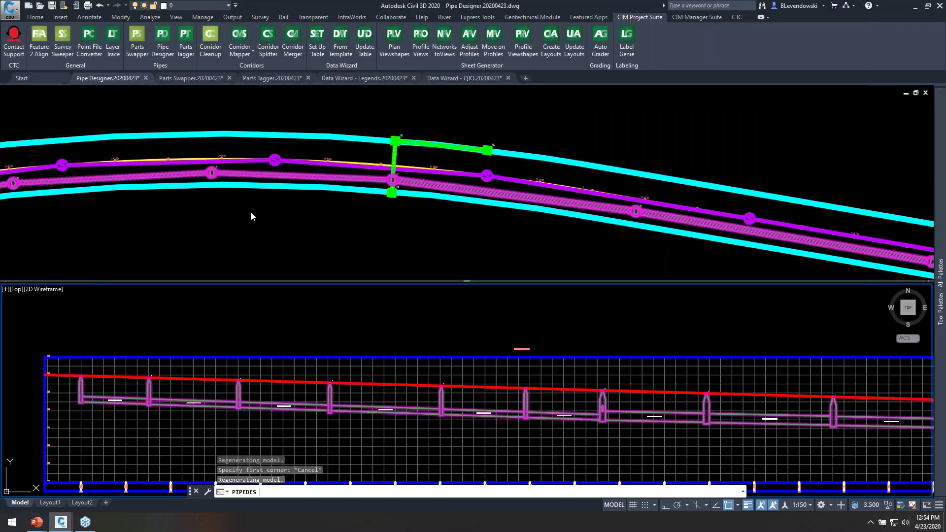
pyautogui.click(222, 220)
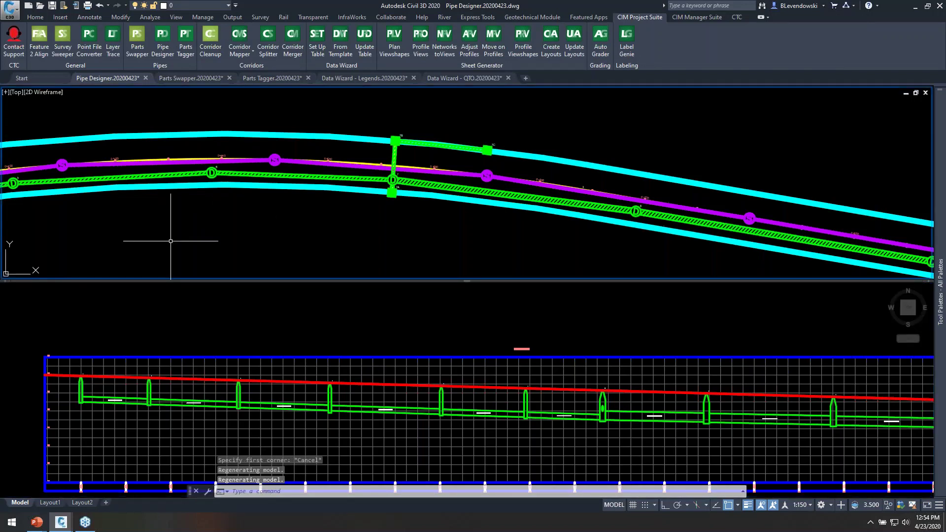
pyautogui.press('Escape')
# Switch to the Parts Swapper.20200423 drawing and review the commands offered for the 1000 mm pipe between structures 6 and 7, clearing the selection.
pyautogui.click(190, 78)
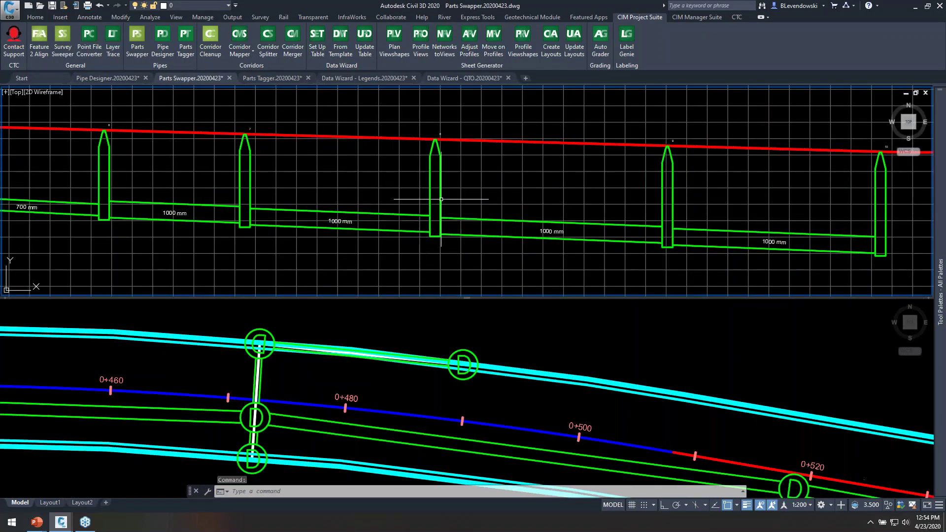
pyautogui.moveTo(312, 200); pyautogui.dragTo(469, 210, button='middle')
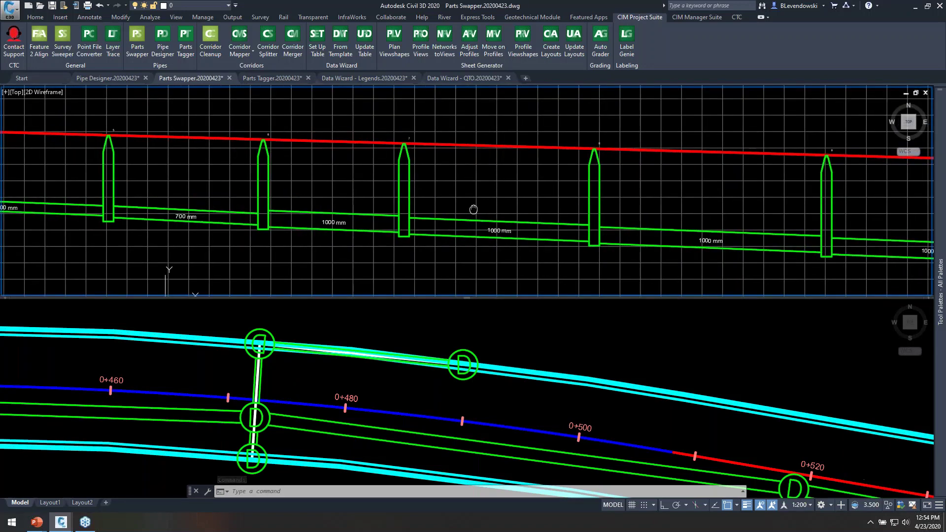
pyautogui.scroll(2, 316, 209)
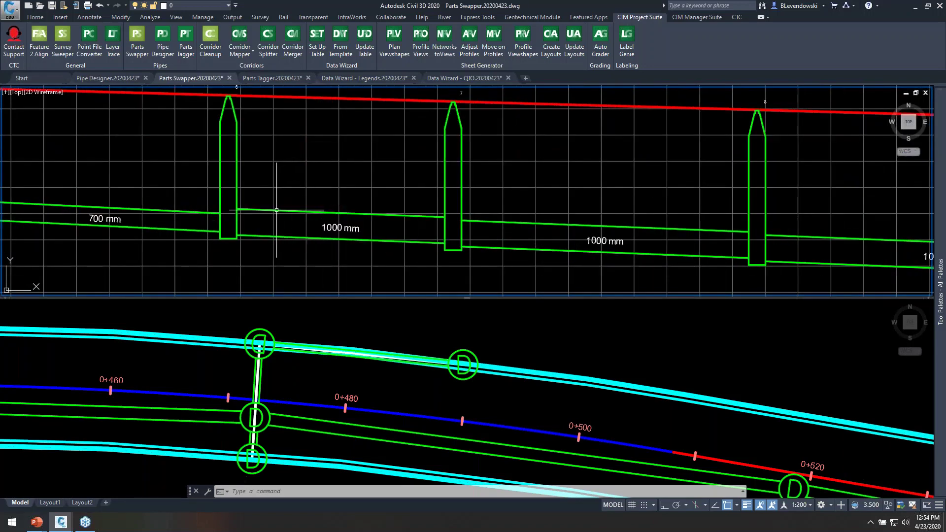
pyautogui.click(285, 210)
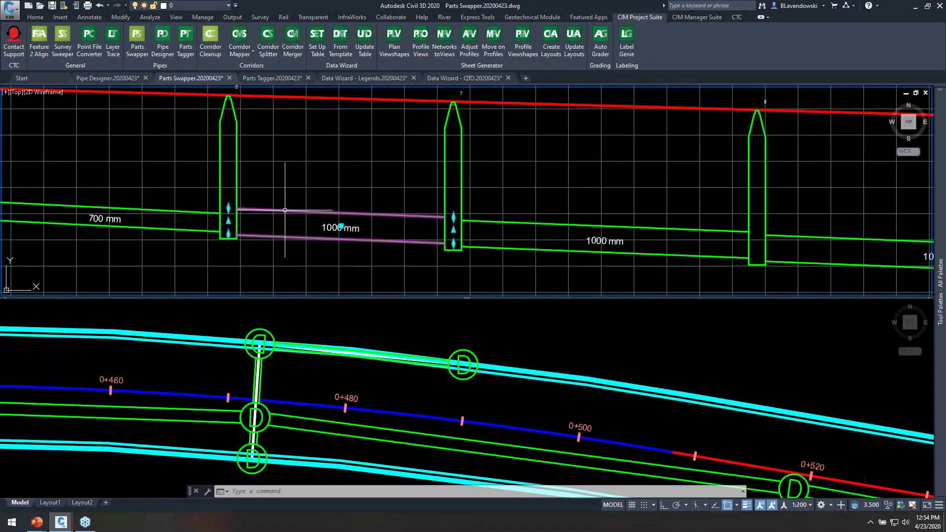
pyautogui.rightClick(338, 196)
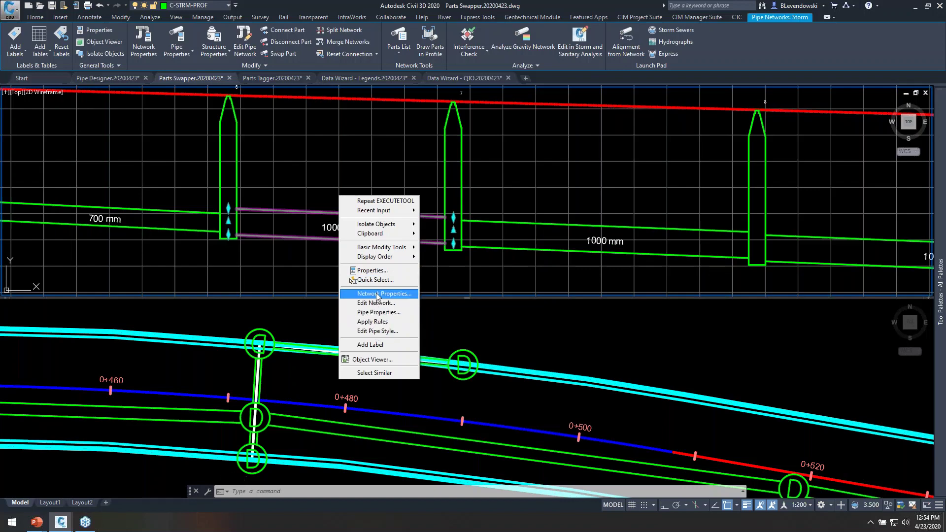
pyautogui.click(487, 344)
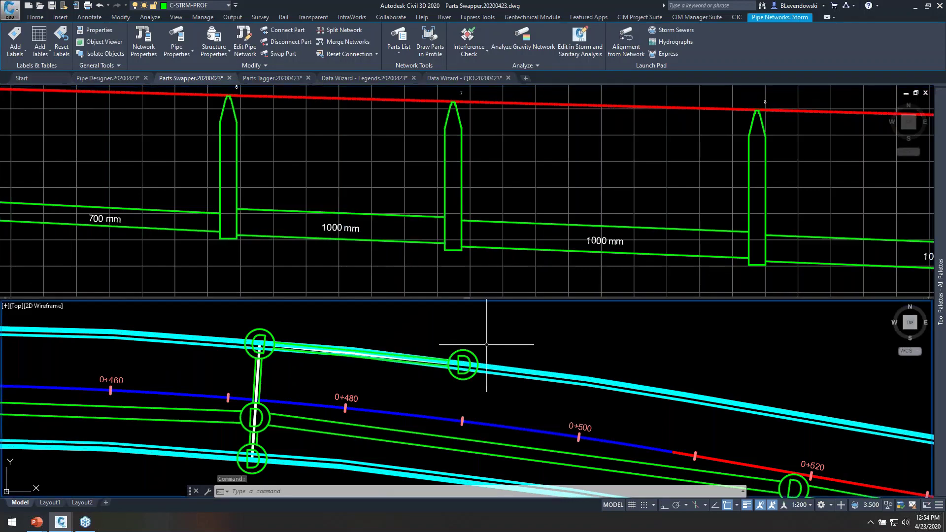
pyautogui.press('Escape')
pyautogui.press('Escape')
# Review the commands offered for the storm structure near station 0+490 in plan, including Swap Part, and clear the selection.
pyautogui.click(460, 351)
pyautogui.rightClick(459, 351)
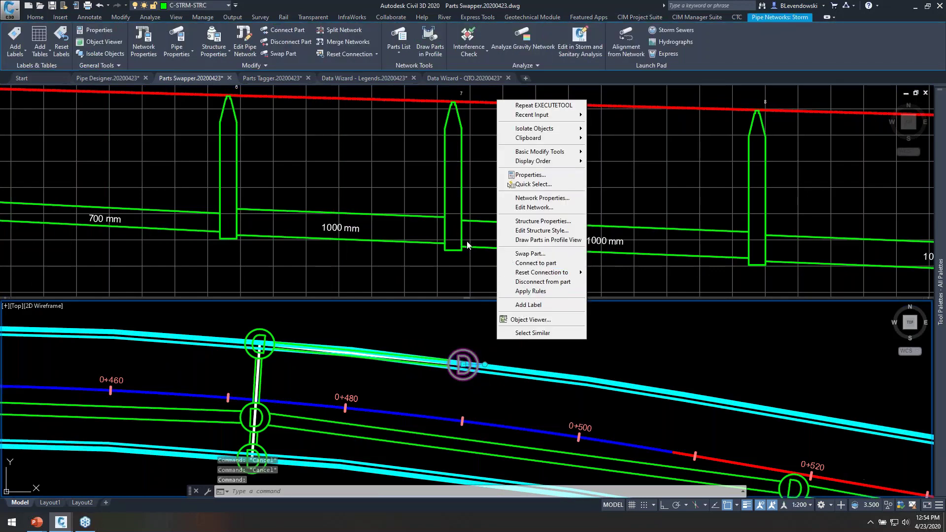
pyautogui.click(320, 192)
pyautogui.press('Escape')
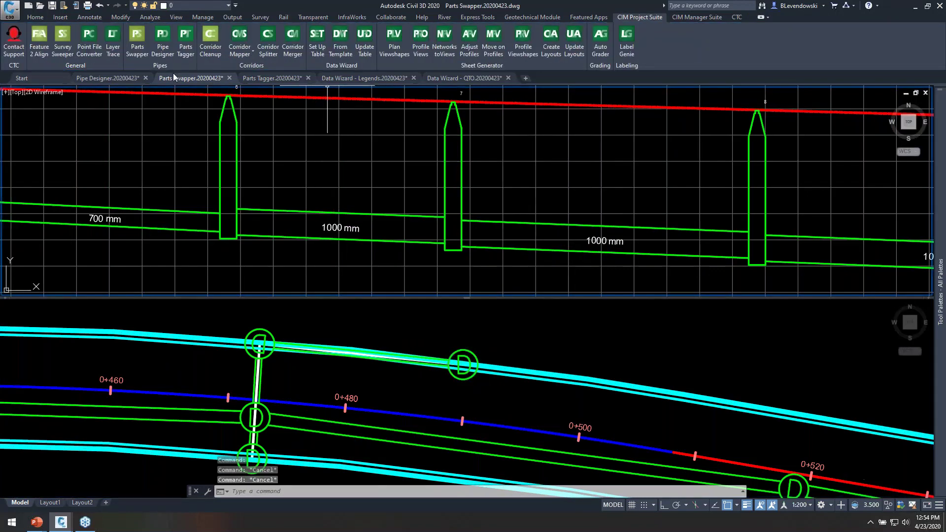
# Start Parts Swapper and select the four 1000 mm pipes between structure 6 and the last structure in the profile.
pyautogui.click(137, 52)
pyautogui.click(200, 202)
pyautogui.scroll(-3, 206, 209)
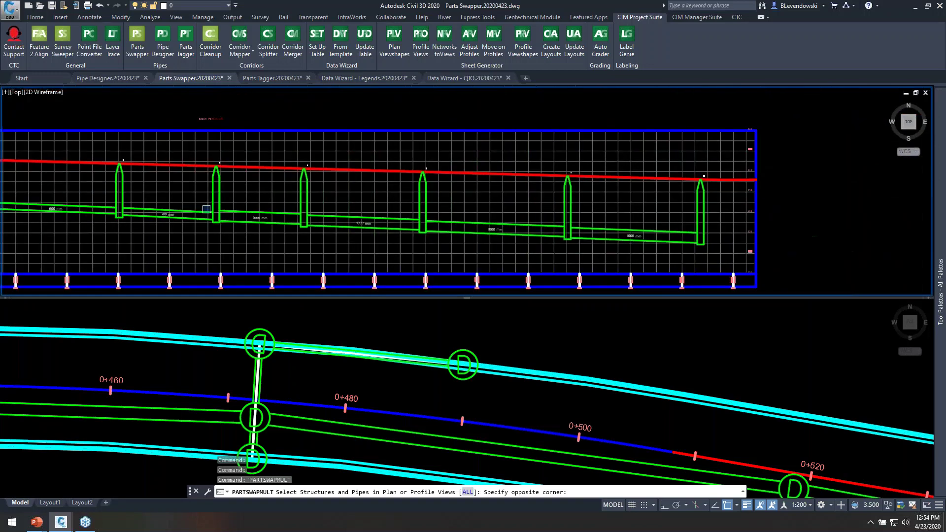
pyautogui.click(718, 294)
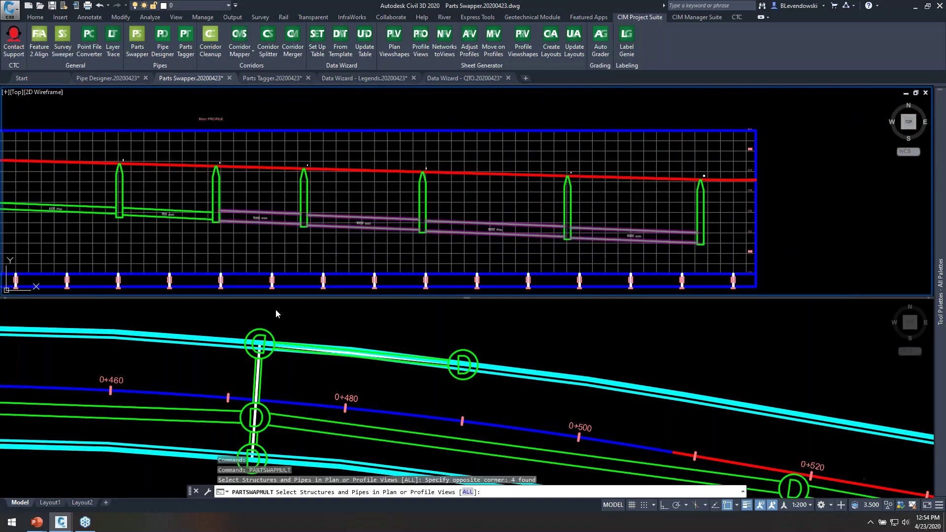
# Add the three storm structures along the road edges between stations 0+470 and 0+490 in plan to the swap selection.
pyautogui.click(252, 318)
pyautogui.click(226, 312)
pyautogui.click(313, 360)
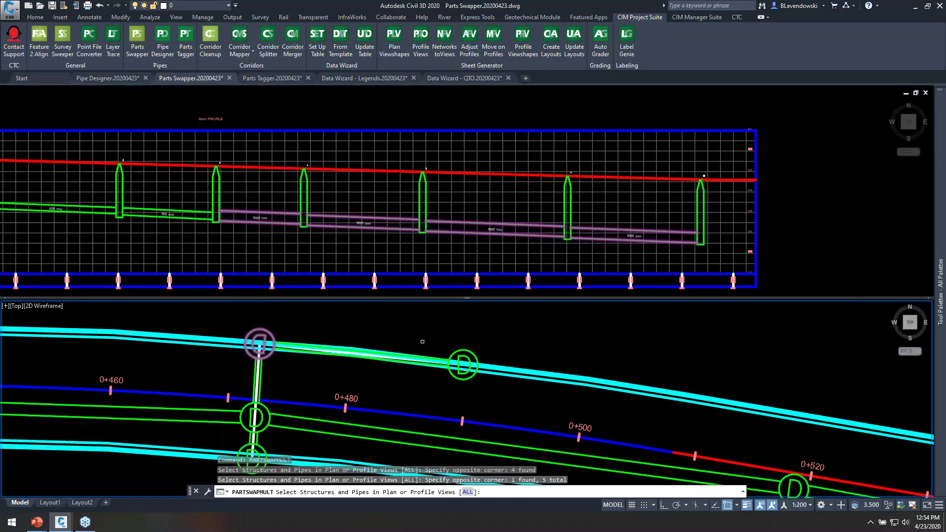
pyautogui.click(438, 325)
pyautogui.click(509, 373)
pyautogui.moveTo(322, 370); pyautogui.dragTo(413, 345, button='middle')
pyautogui.click(309, 411)
pyautogui.click(371, 435)
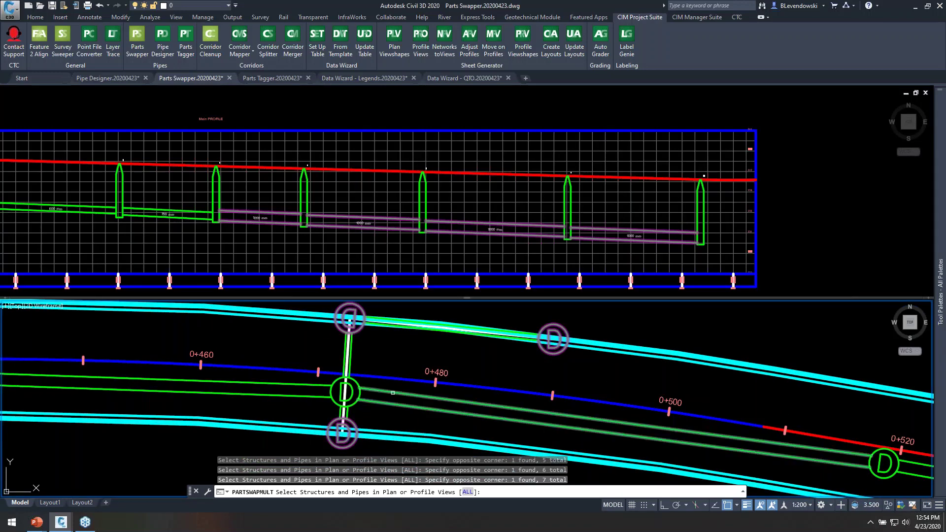
# Finish the part selection and set the replacement structure to CB 1,500 dia from the Storm Sewer parts list.
pyautogui.press('Return')
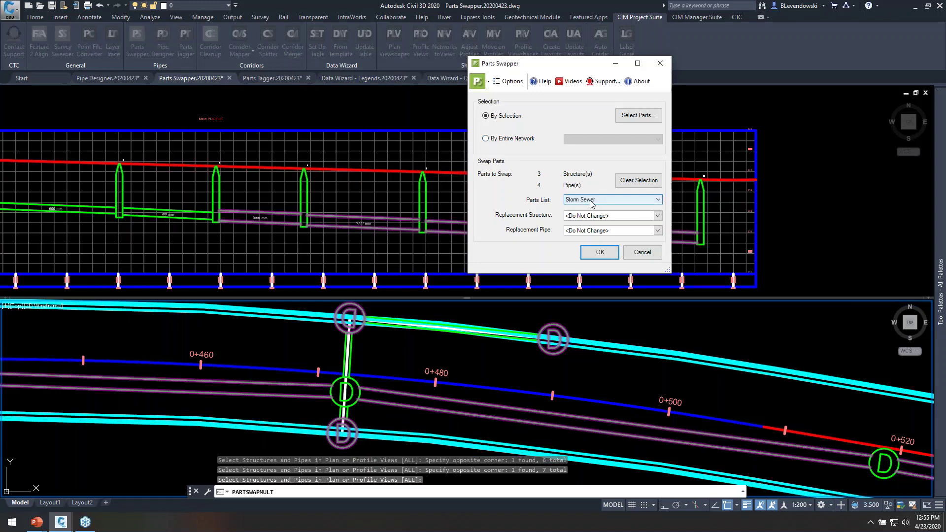
pyautogui.click(658, 217)
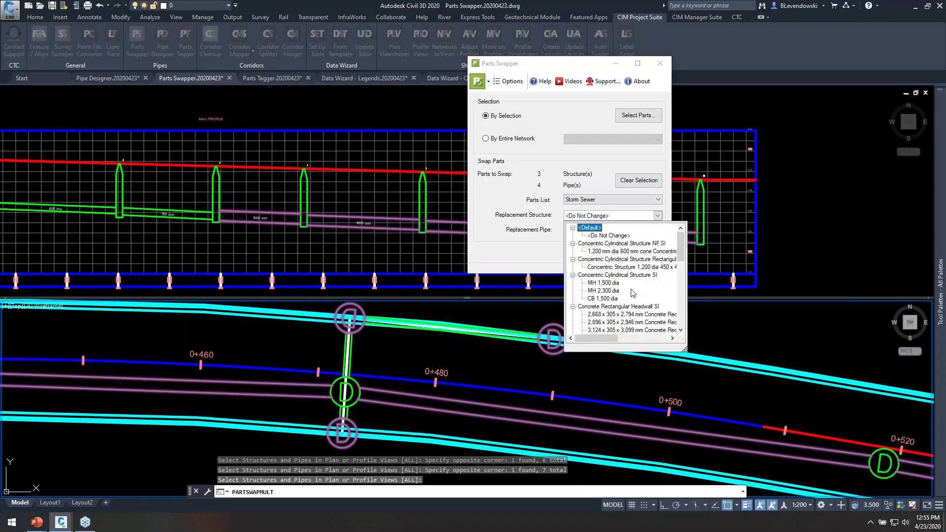
pyautogui.click(604, 298)
pyautogui.click(605, 299)
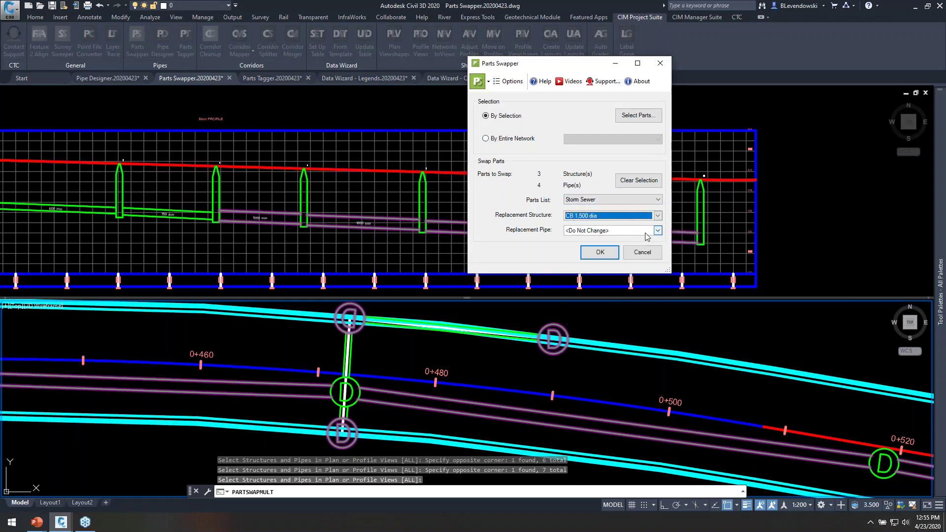
# Set the replacement pipe to 1,500 mm Concrete Pipe and swap the selected pipes and structures.
pyautogui.click(657, 231)
pyautogui.scroll(-5, 629, 306)
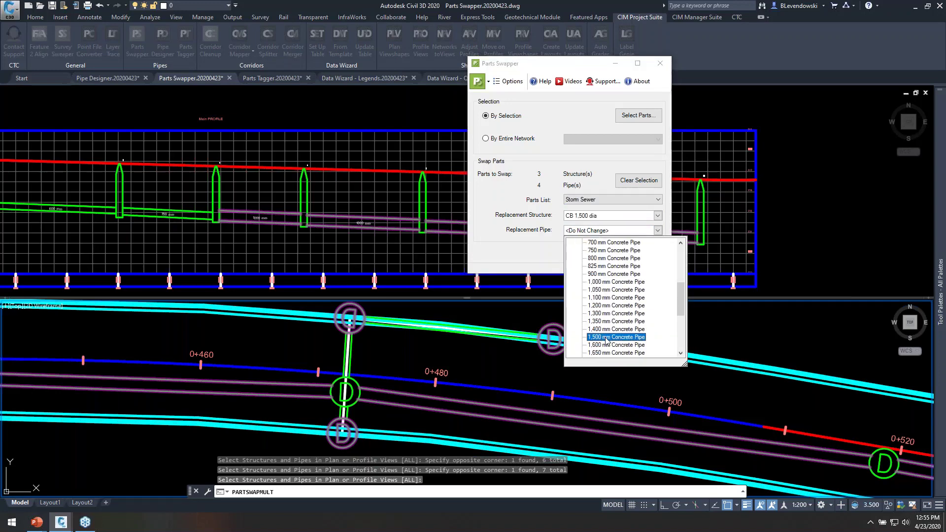
pyautogui.click(606, 337)
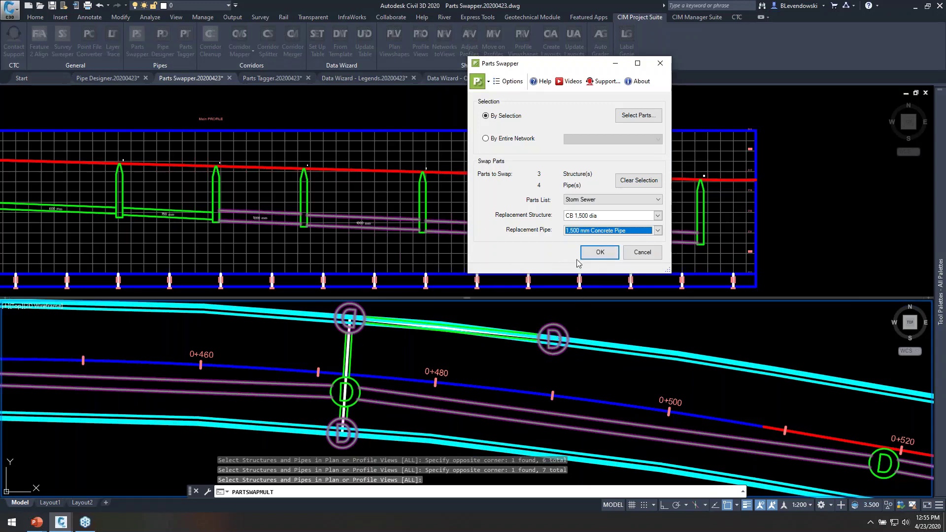
pyautogui.click(599, 252)
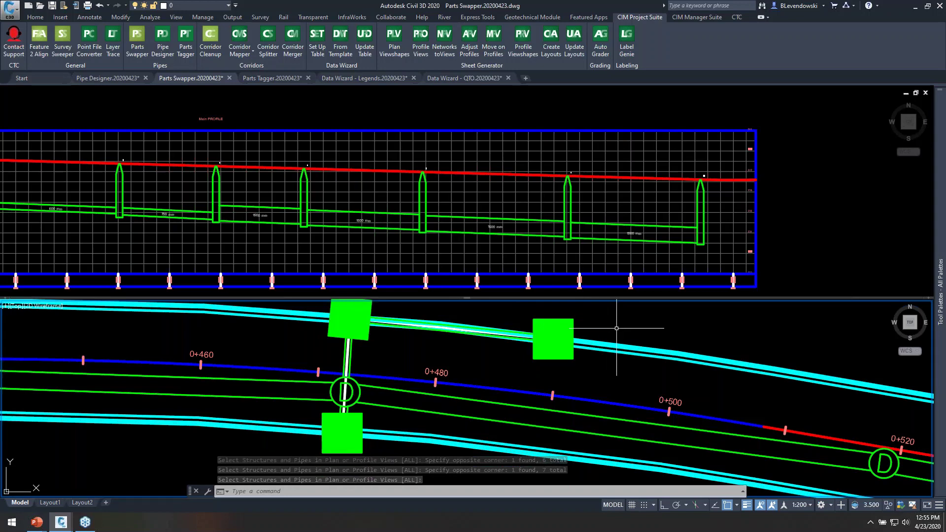
pyautogui.moveTo(617, 328); pyautogui.dragTo(547, 338, button='middle')
pyautogui.press('Escape')
pyautogui.press('Escape')
pyautogui.press('Escape')
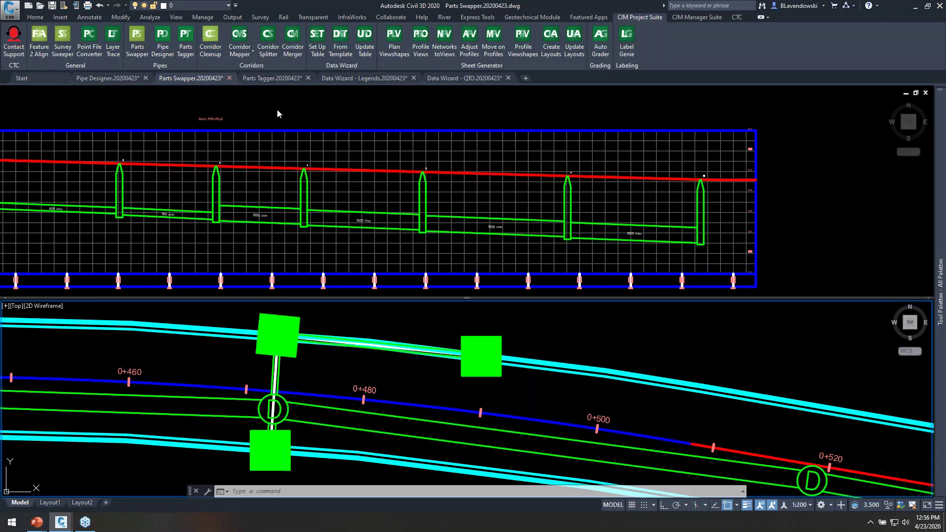
# Switch to the Parts Tagger.20200423 drawing and open the structure properties of the storm inlet near station 0+490 in plan.
pyautogui.click(274, 78)
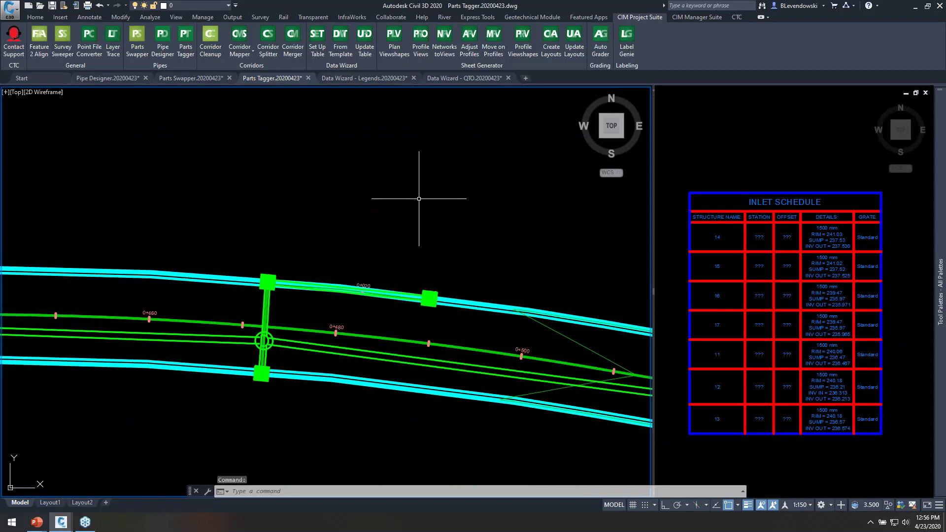
pyautogui.moveTo(492, 228); pyautogui.dragTo(469, 181, button='middle')
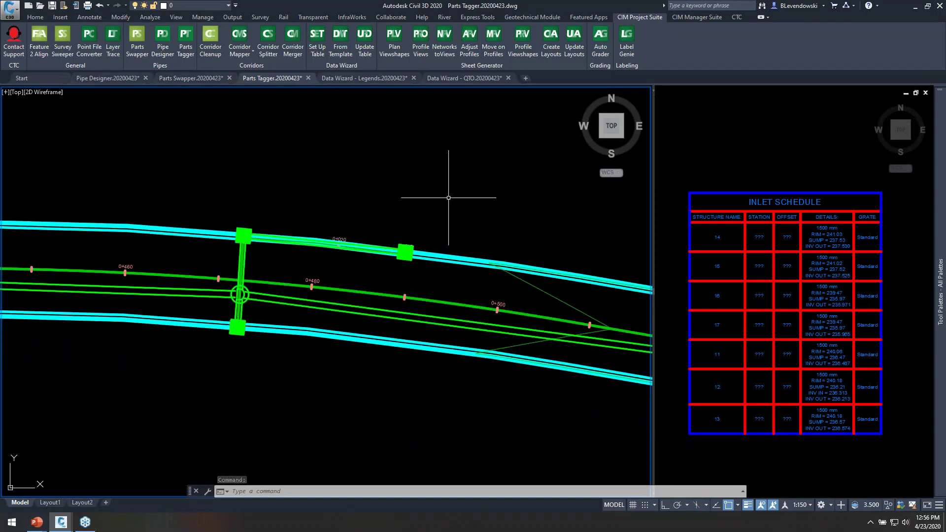
pyautogui.click(382, 206)
pyautogui.click(441, 264)
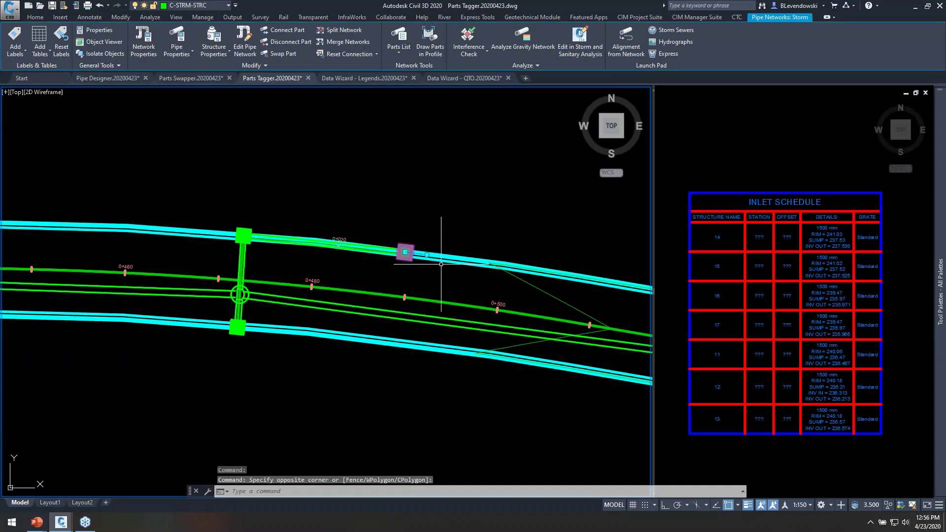
pyautogui.rightClick(470, 235)
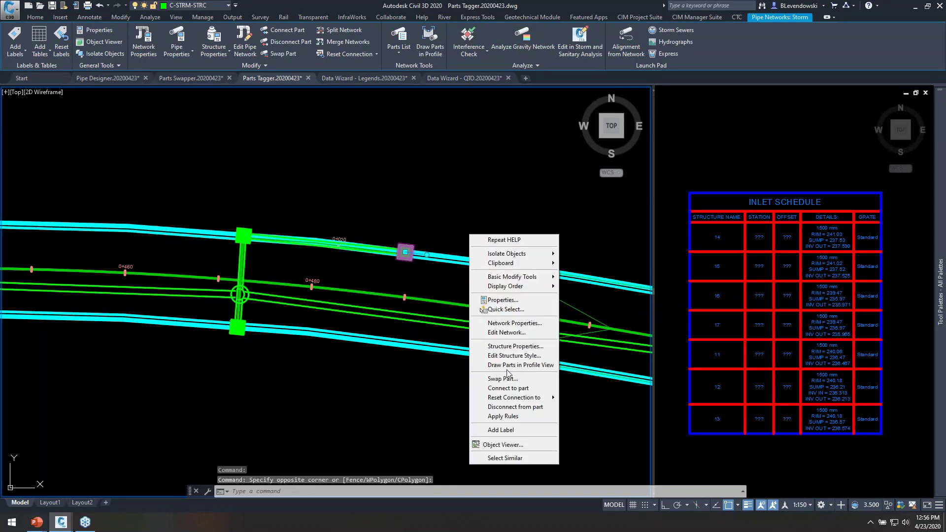
pyautogui.click(515, 346)
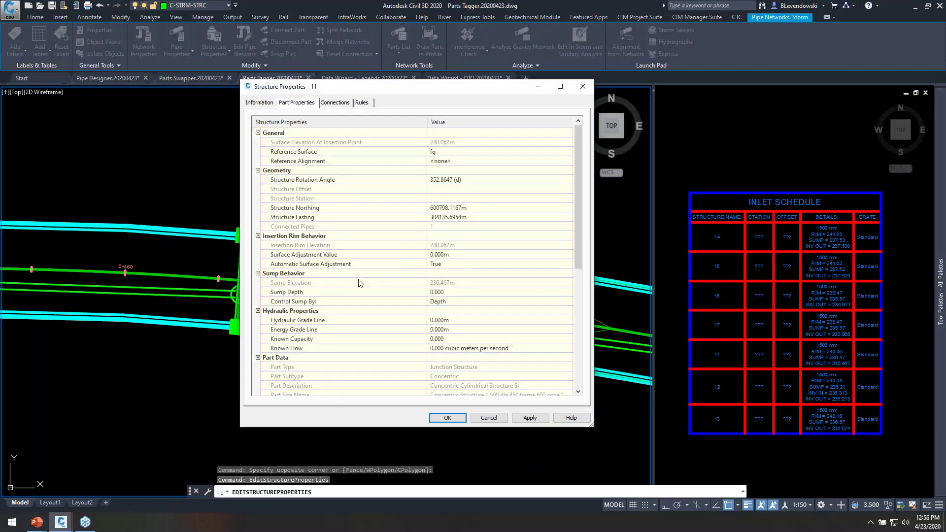
# Examine the inlet's part properties, including frame, grate and cover, and close them without changes.
pyautogui.scroll(-1, 365, 293)
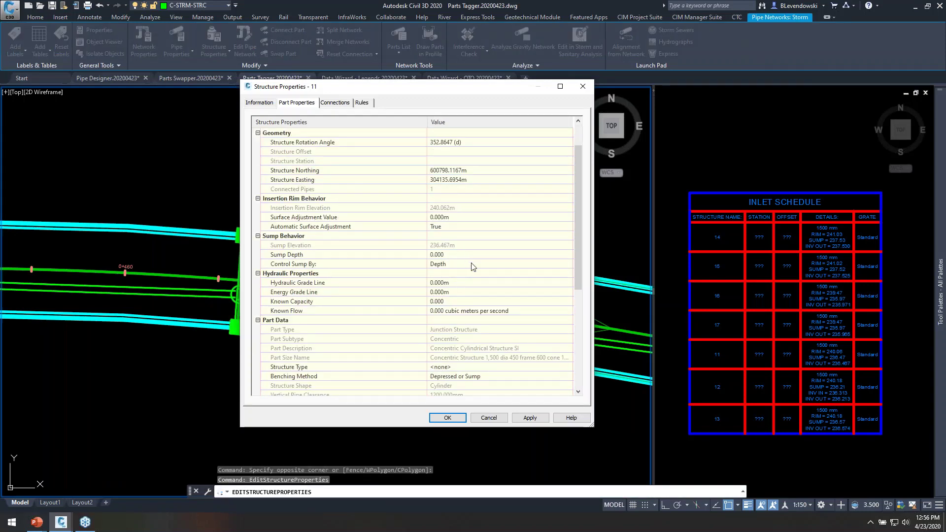
pyautogui.scroll(-6, 471, 266)
pyautogui.click(404, 275)
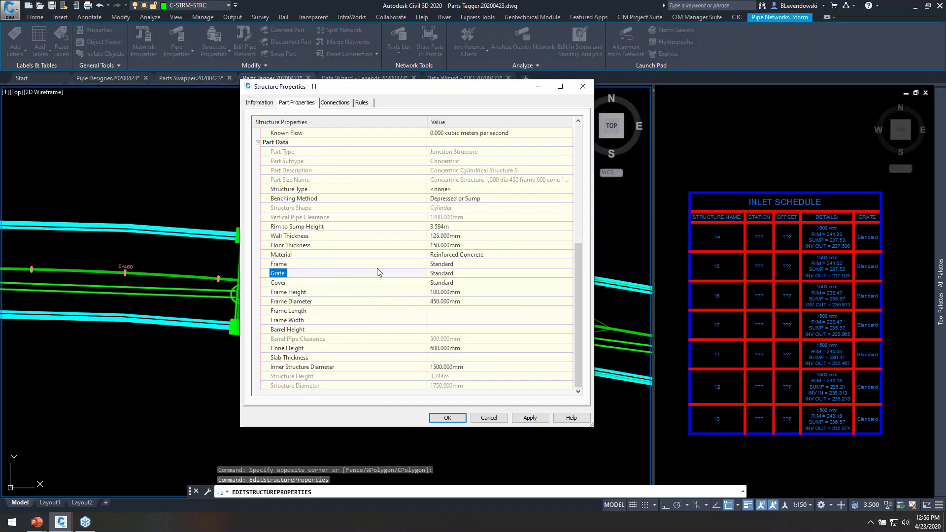
pyautogui.scroll(1, 400, 264)
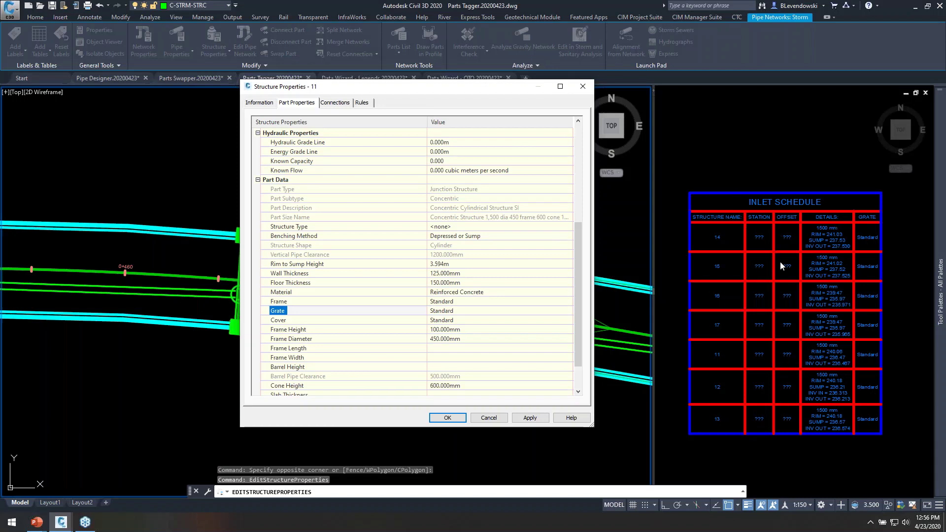
pyautogui.moveTo(433, 95); pyautogui.dragTo(428, 90)
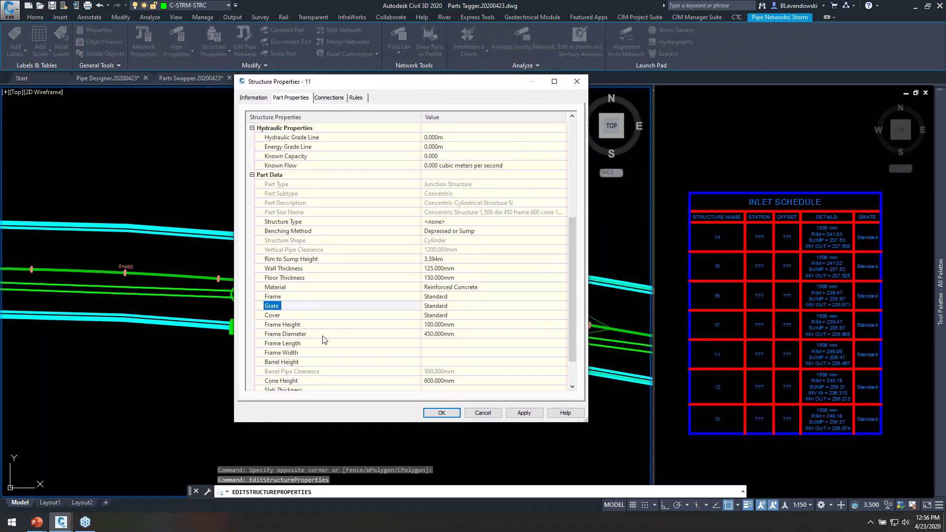
pyautogui.scroll(-1, 321, 327)
pyautogui.scroll(5, 320, 331)
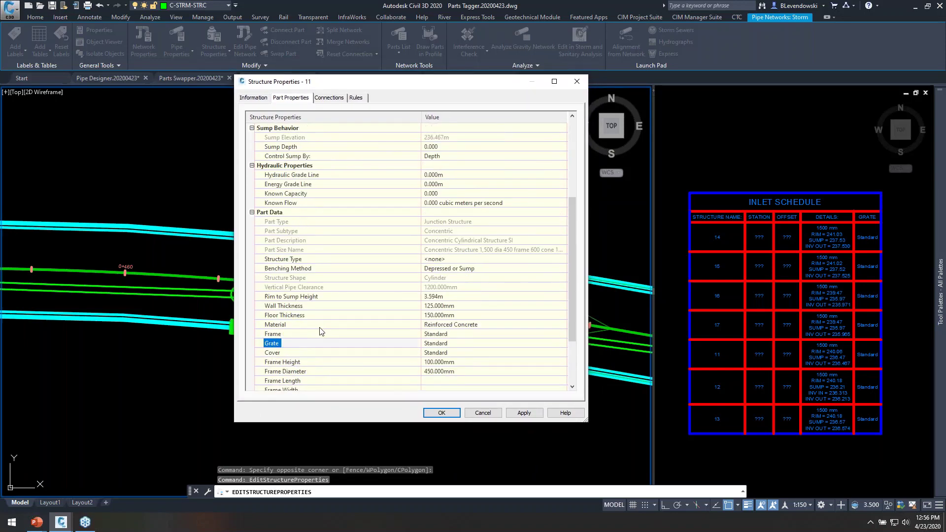
pyautogui.click(482, 412)
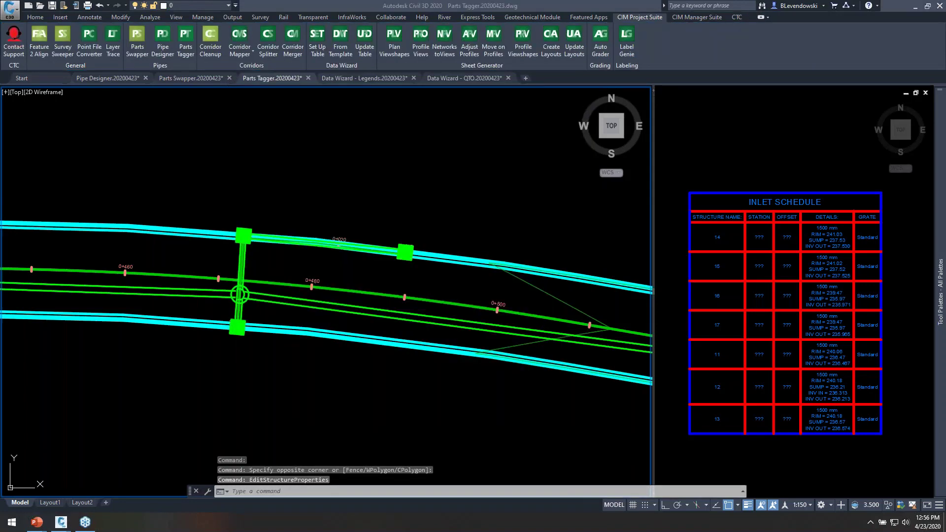
pyautogui.press('Escape')
pyautogui.press('Escape')
# Select the storm inlet near station 0+490 in plan and extend the selection to all similar structures.
pyautogui.click(385, 198)
pyautogui.click(430, 275)
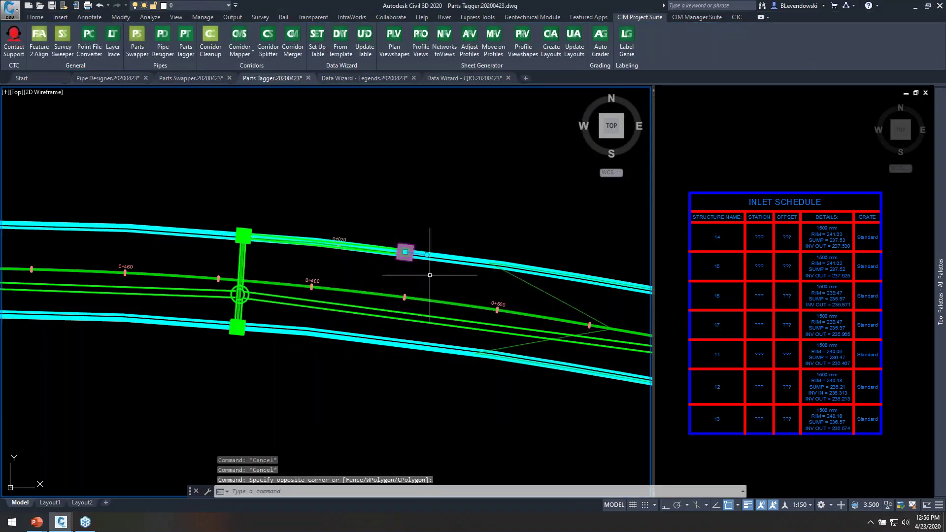
pyautogui.rightClick(430, 275)
pyautogui.click(507, 418)
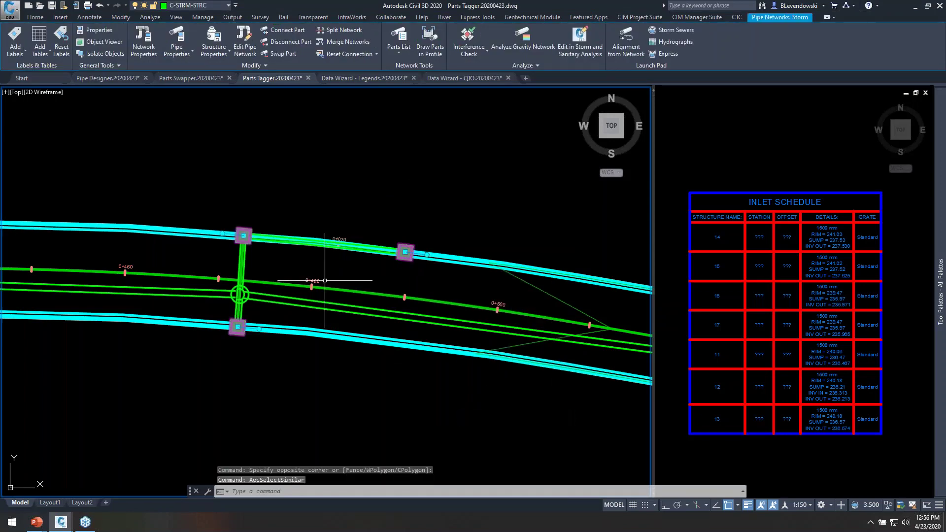
pyautogui.scroll(-4, 325, 281)
pyautogui.moveTo(412, 264); pyautogui.dragTo(312, 271, button='middle')
pyautogui.scroll(4, 303, 246)
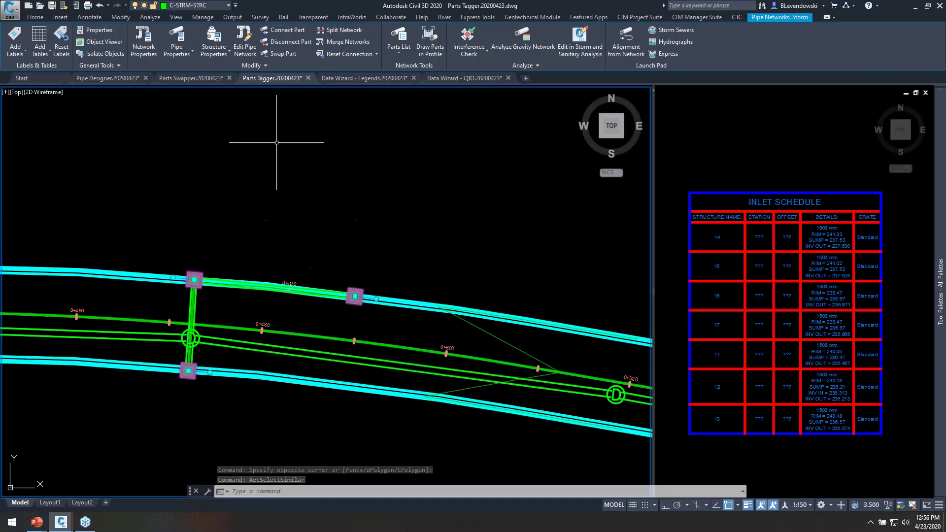
# Start Parts Tagger on the selected structures and set their grate to C-TYPE and reference alignment to Main.
pyautogui.click(640, 17)
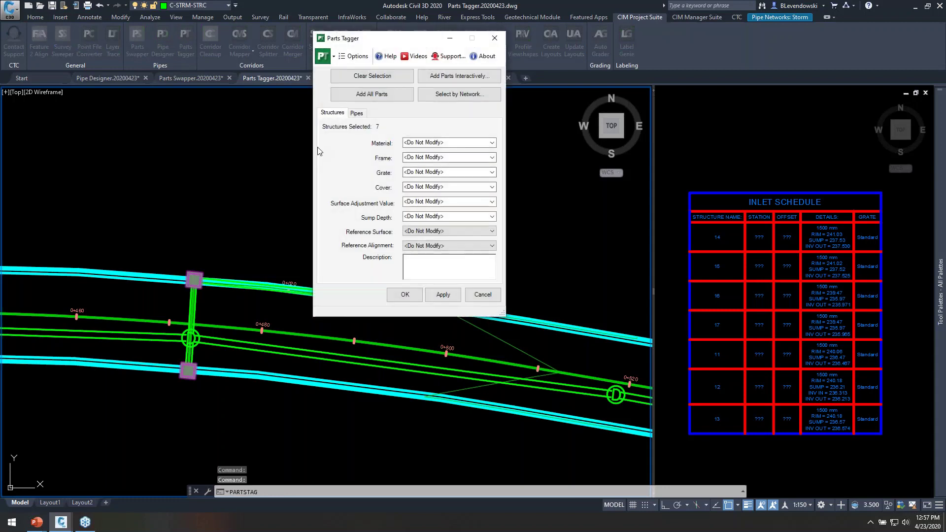
pyautogui.click(452, 173)
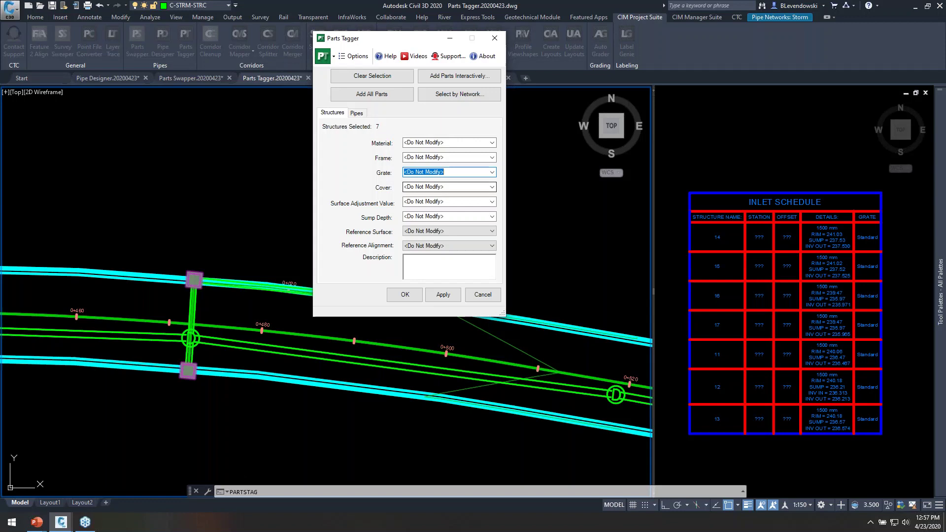
pyautogui.write('C-TYPE')
pyautogui.press('BackSpace')
pyautogui.write('PE')
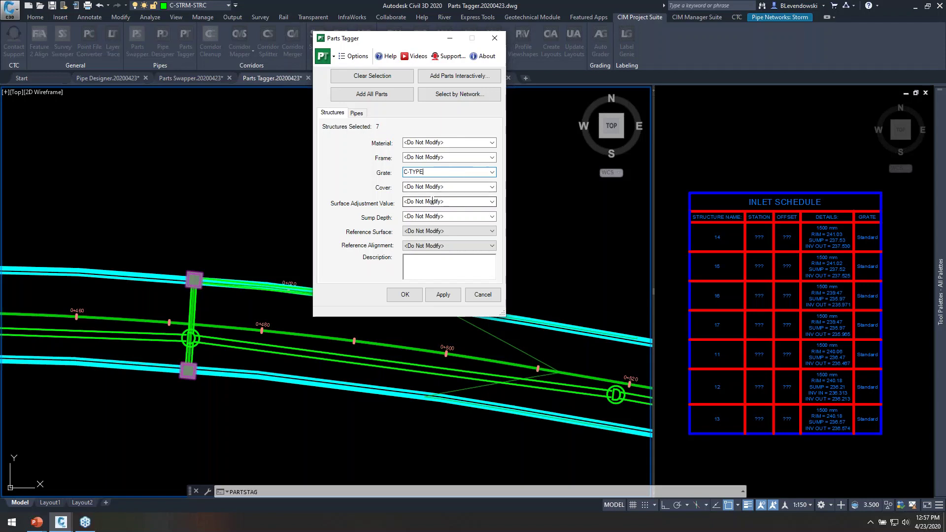
pyautogui.click(458, 203)
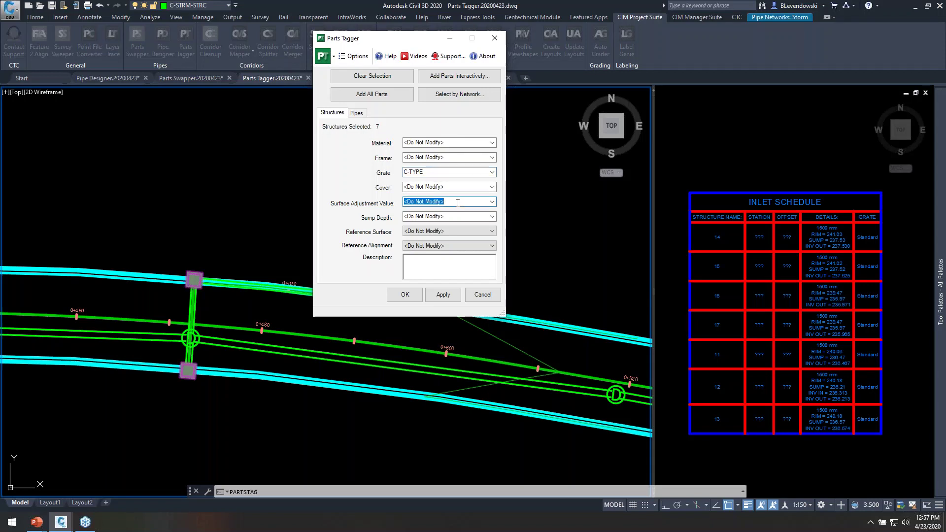
pyautogui.click(450, 245)
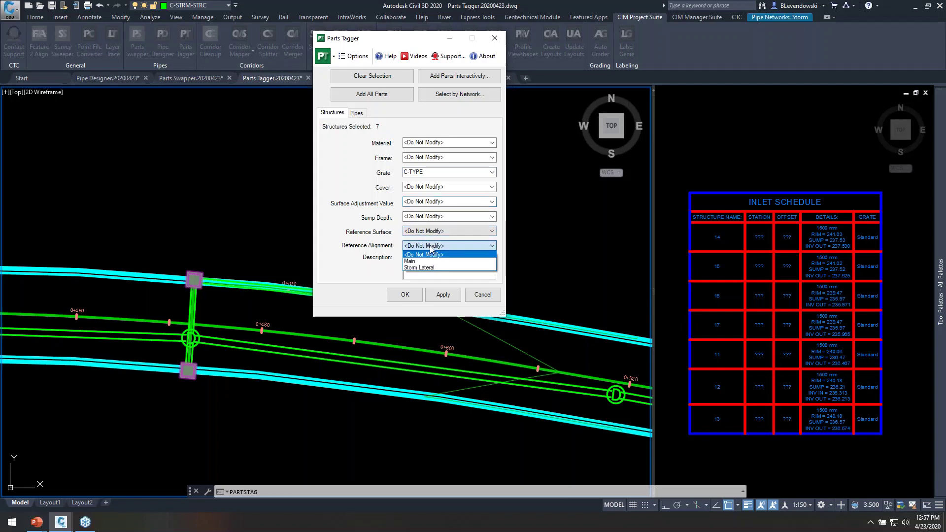
pyautogui.click(411, 262)
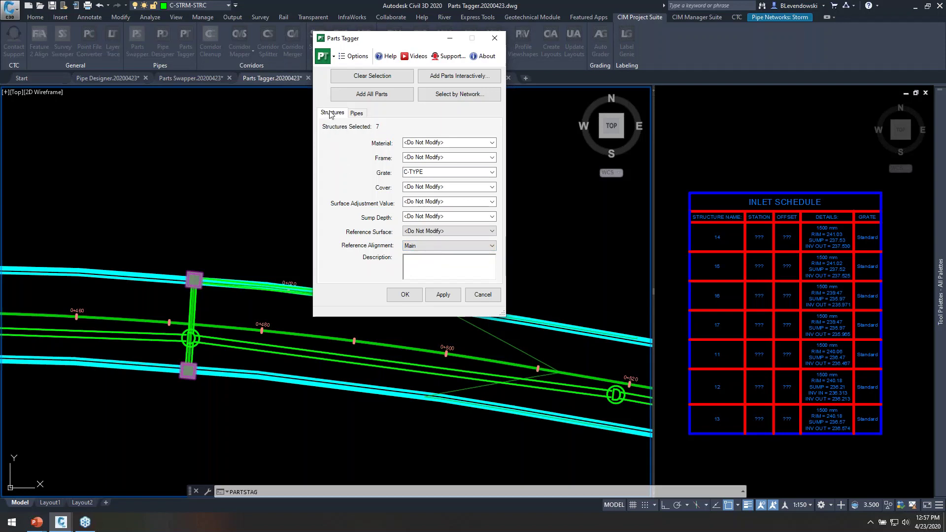
# Review the tagging options for pipes and apply the tag settings to the selected structures.
pyautogui.click(356, 113)
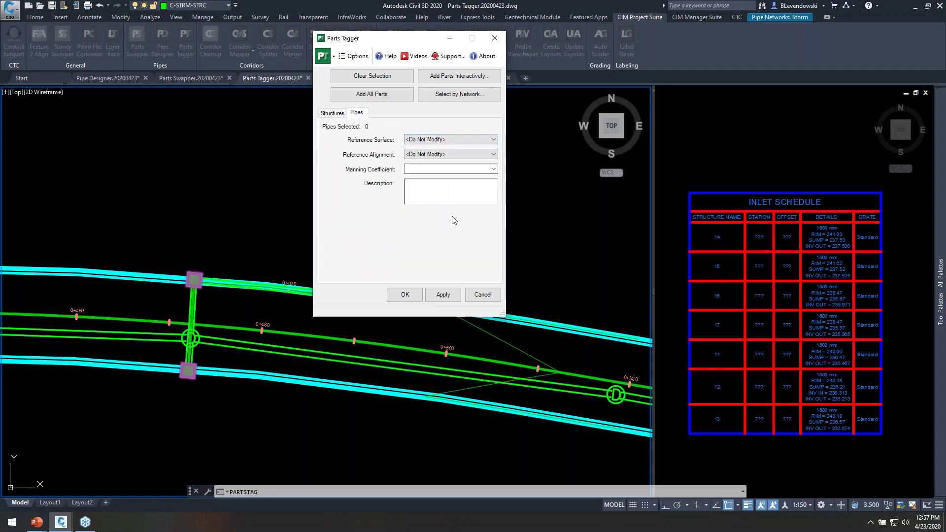
pyautogui.click(415, 198)
pyautogui.click(334, 114)
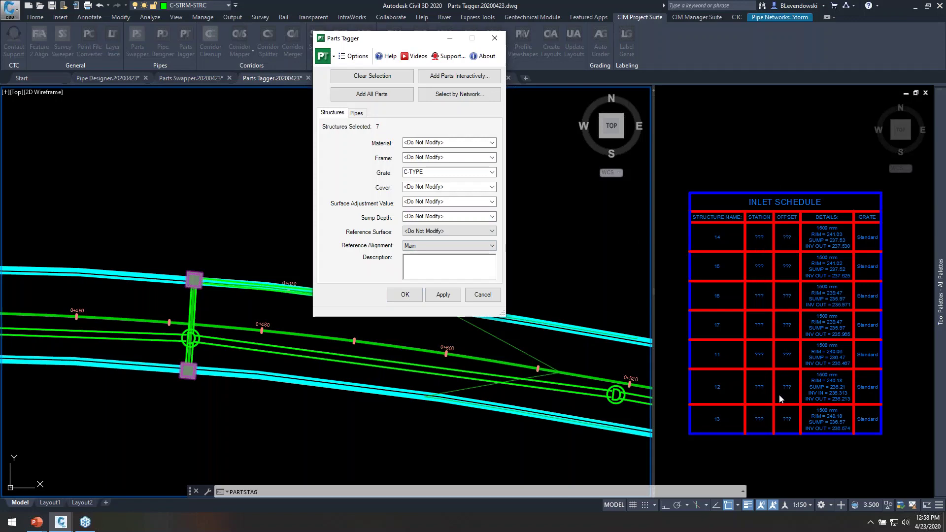
pyautogui.click(415, 301)
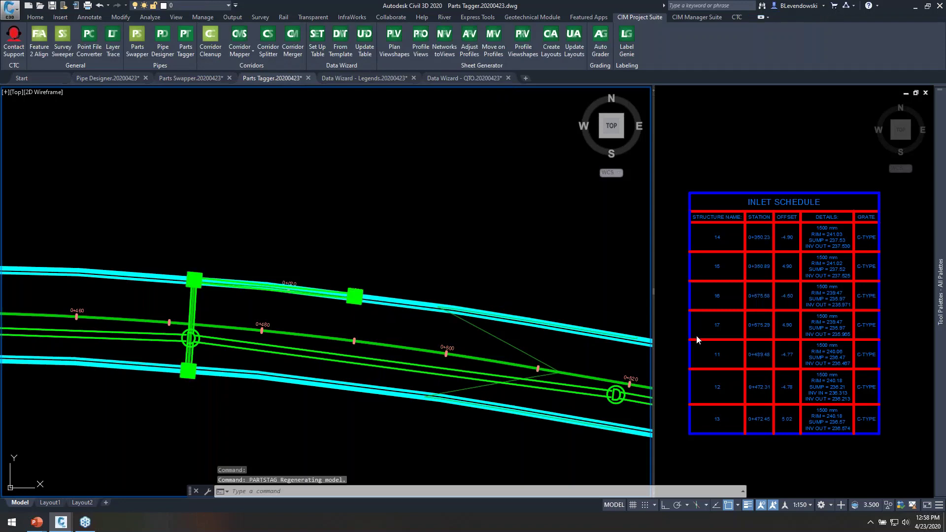
# Examine the station, offset and grate columns of the Inlet Schedule table.
pyautogui.click(776, 190)
pyautogui.scroll(4, 810, 272)
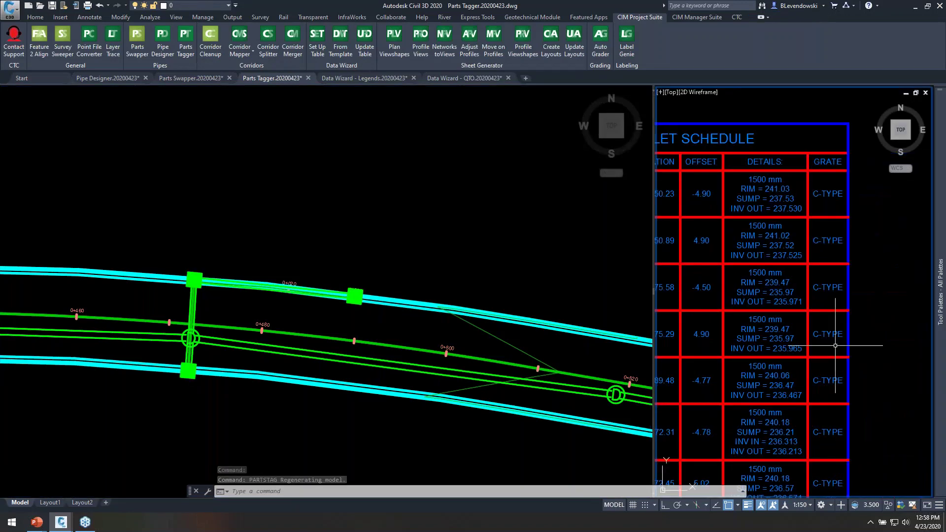
pyautogui.scroll(-3, 838, 335)
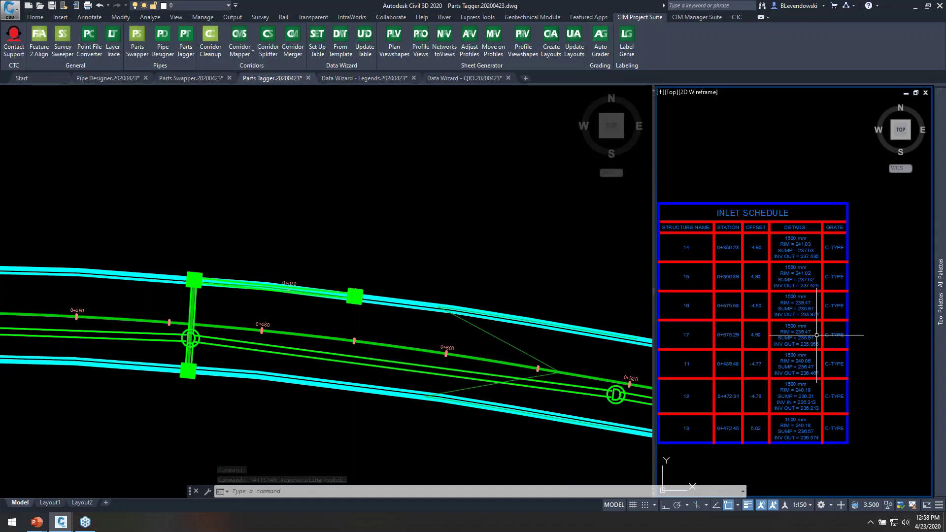
# Switch to the Data Wizard - Legends.20200423 drawing and start Data Wizard from its Site Plan 1 layout.
pyautogui.click(407, 225)
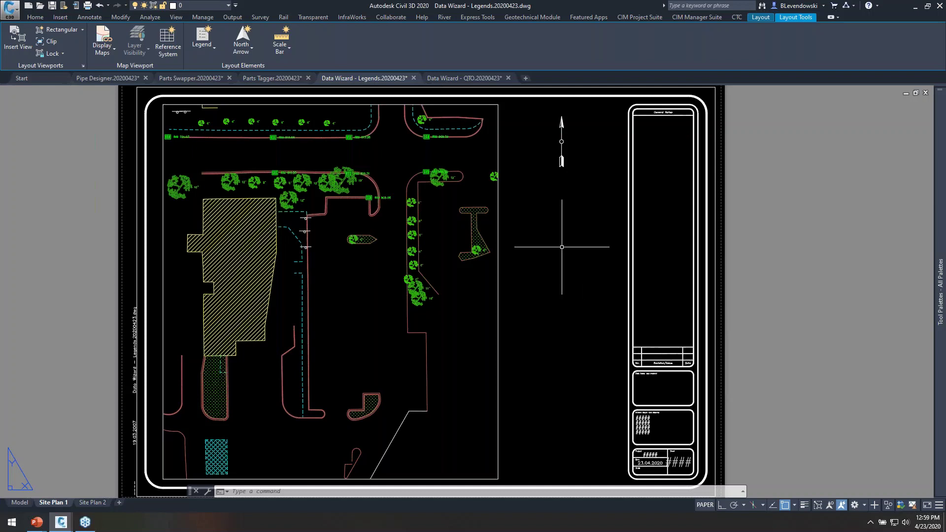
pyautogui.click(692, 18)
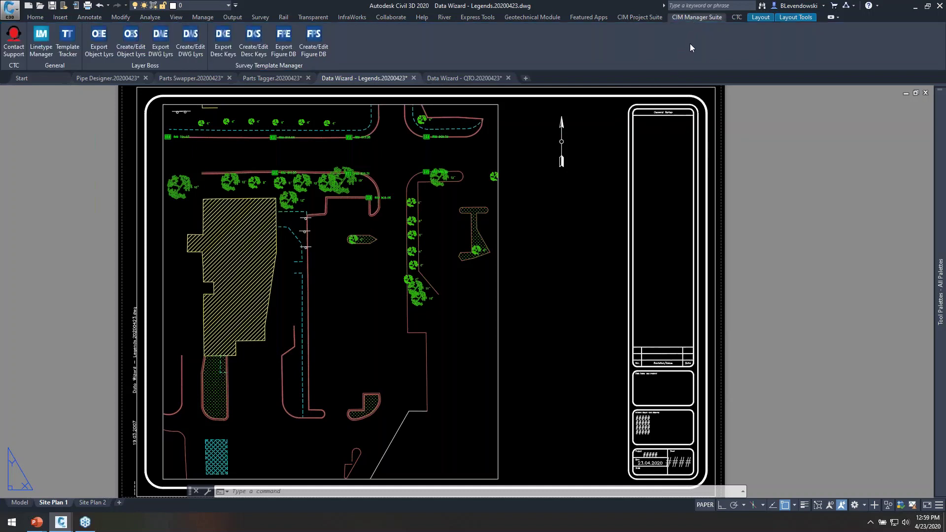
pyautogui.click(640, 18)
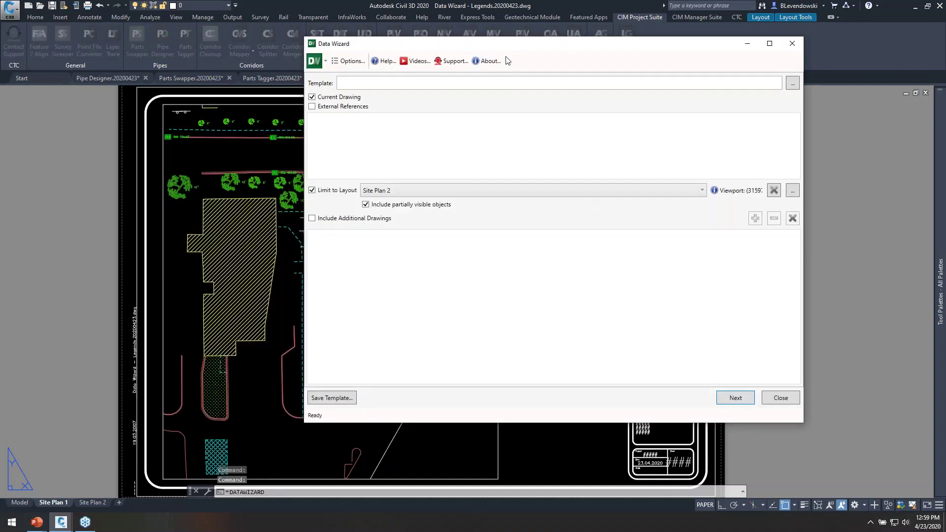
# Narrow the Data Wizard window and move it clear of the Site Plan 1 drawing.
pyautogui.moveTo(512, 48); pyautogui.dragTo(649, 95)
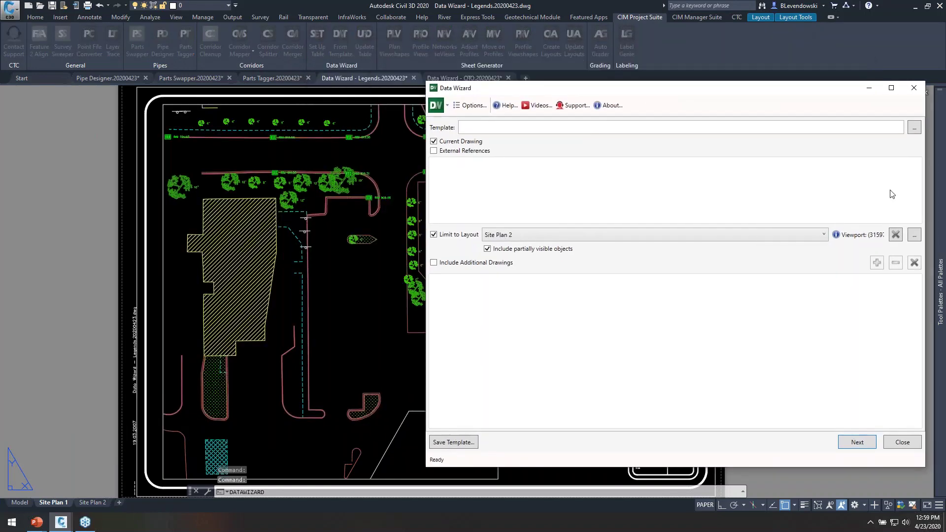
pyautogui.moveTo(919, 183); pyautogui.dragTo(757, 183)
pyautogui.moveTo(616, 91); pyautogui.dragTo(795, 97)
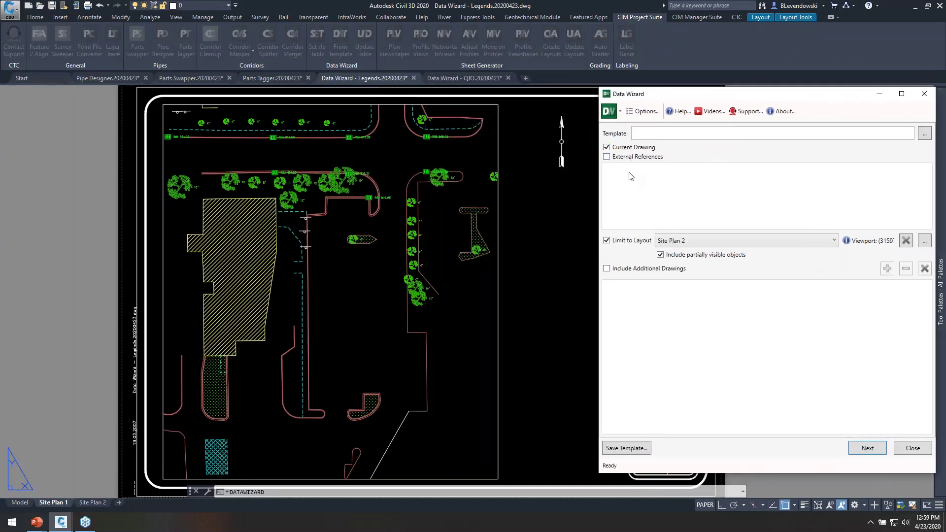
pyautogui.click(607, 269)
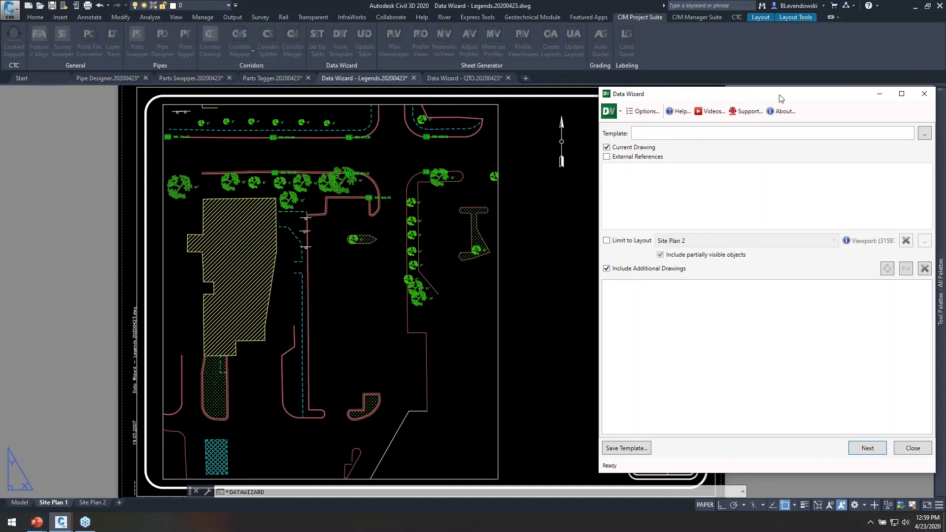
pyautogui.moveTo(777, 96); pyautogui.dragTo(715, 87)
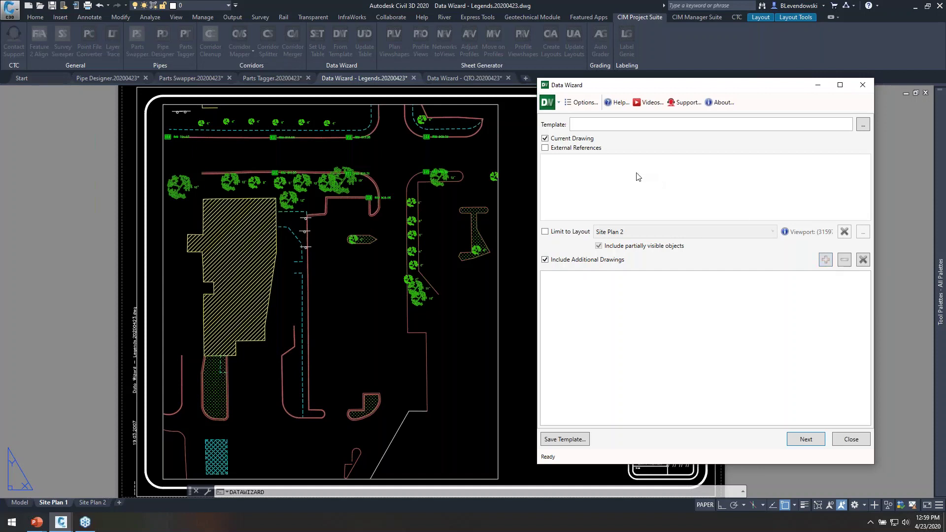
pyautogui.moveTo(675, 91); pyautogui.dragTo(727, 97)
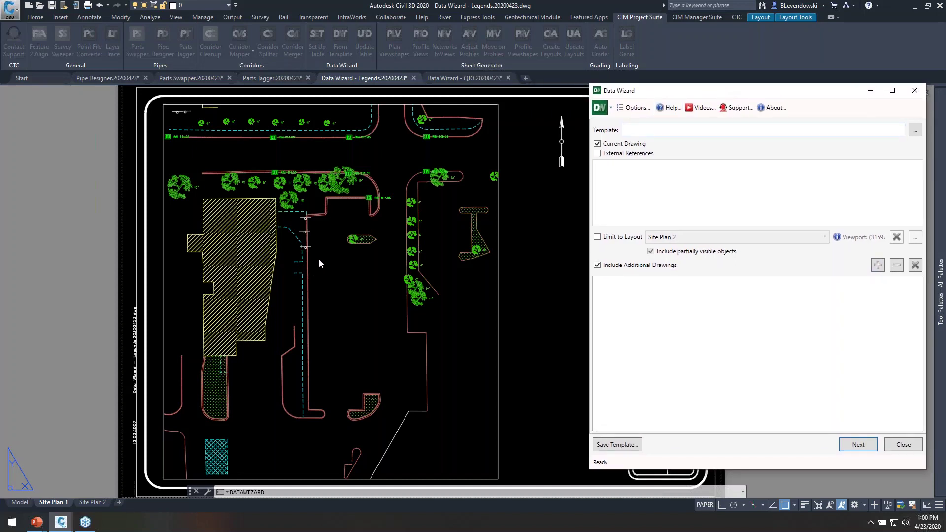
pyautogui.moveTo(702, 96); pyautogui.dragTo(731, 96)
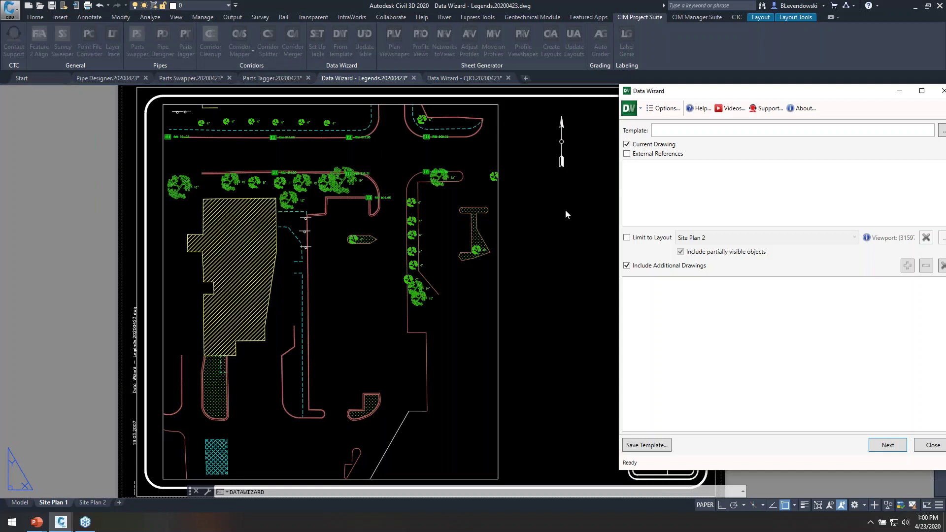
pyautogui.moveTo(696, 91); pyautogui.dragTo(733, 85)
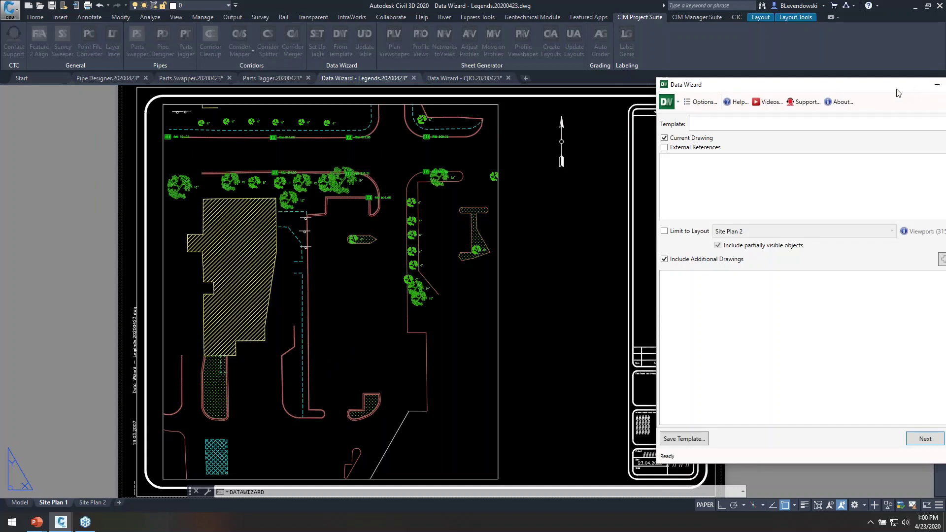
pyautogui.moveTo(887, 95); pyautogui.dragTo(674, 97)
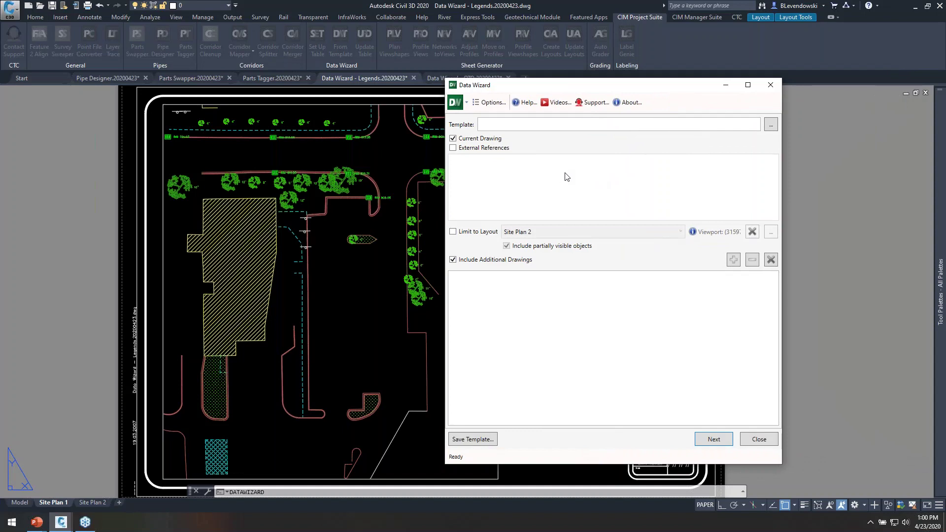
pyautogui.moveTo(556, 89); pyautogui.dragTo(681, 80)
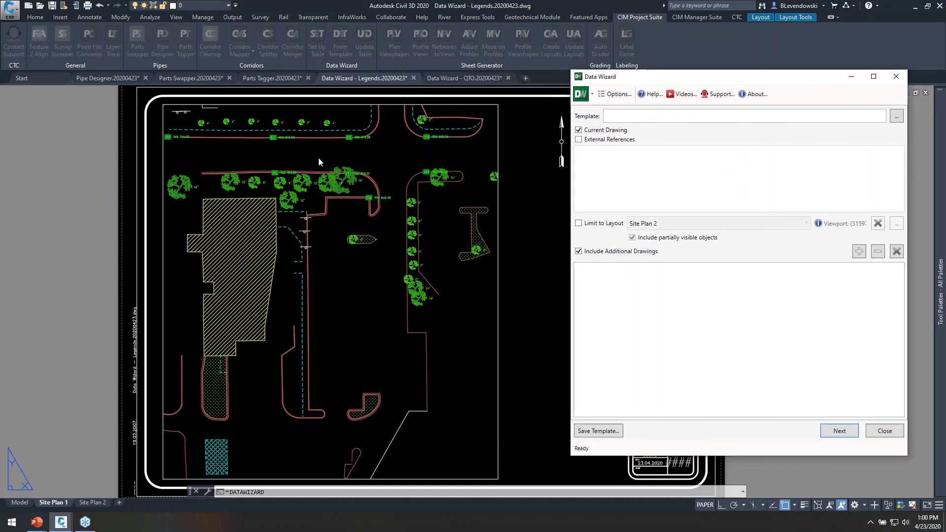
pyautogui.moveTo(807, 80); pyautogui.dragTo(749, 87)
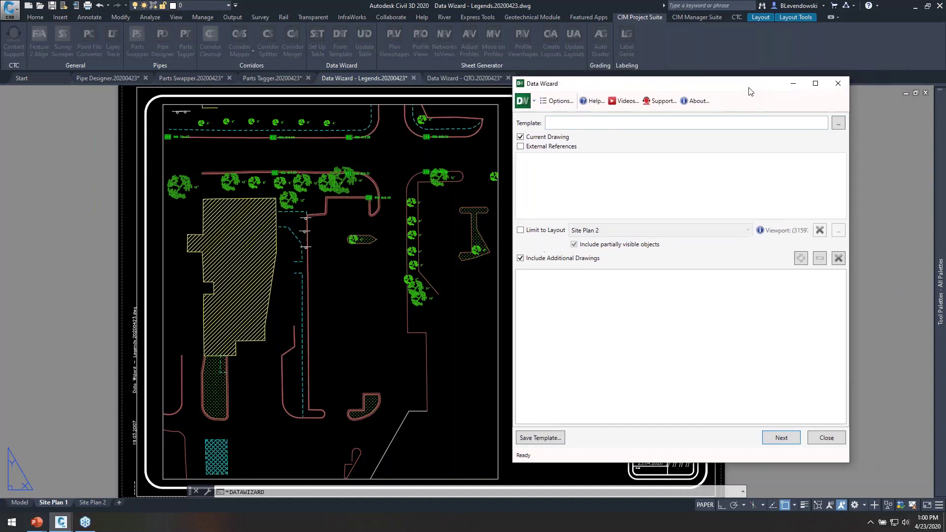
# Limit the extraction to the Site Plan 1 layout, choose its site plan viewport, and continue to the object types.
pyautogui.click(520, 230)
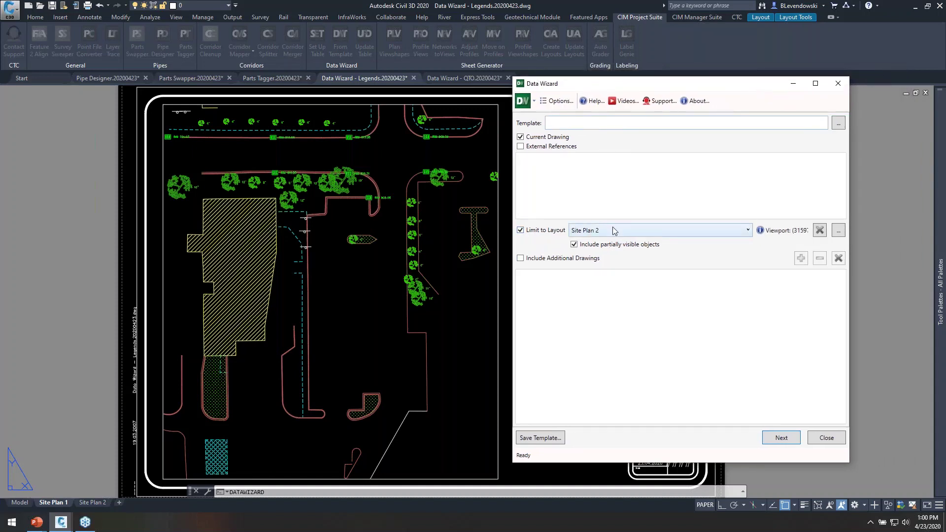
pyautogui.click(615, 230)
pyautogui.click(621, 244)
pyautogui.click(838, 230)
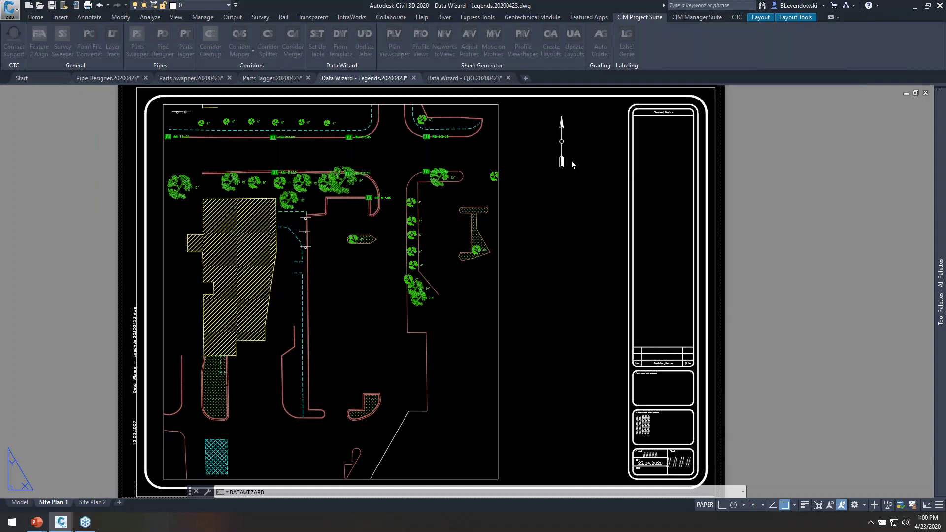
pyautogui.click(498, 156)
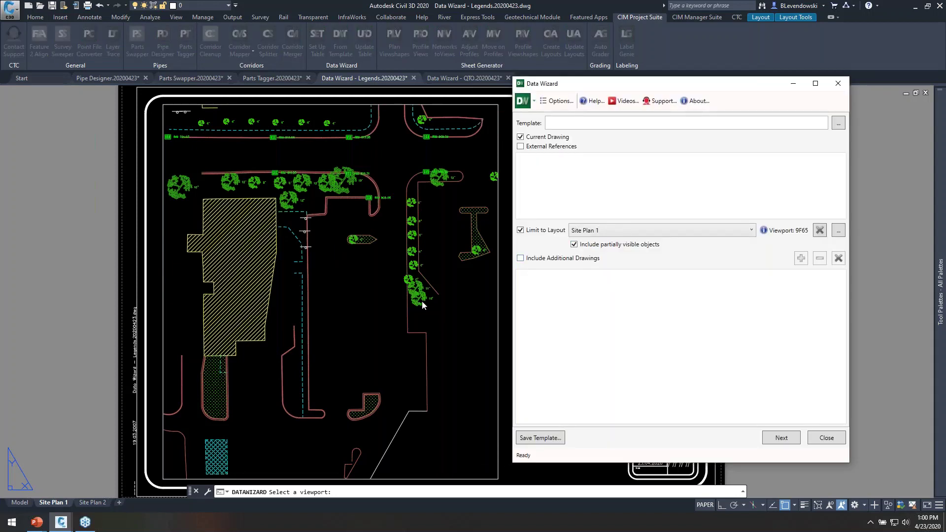
pyautogui.click(783, 438)
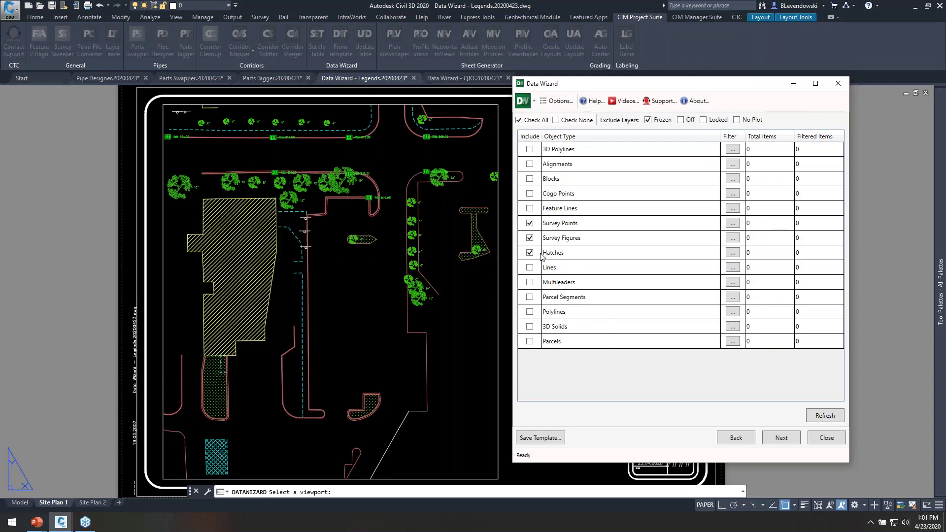
# Refresh the item counts and review the Survey Points layer, raw description and object style filters, then accept them.
pyautogui.click(828, 415)
pyautogui.click(733, 224)
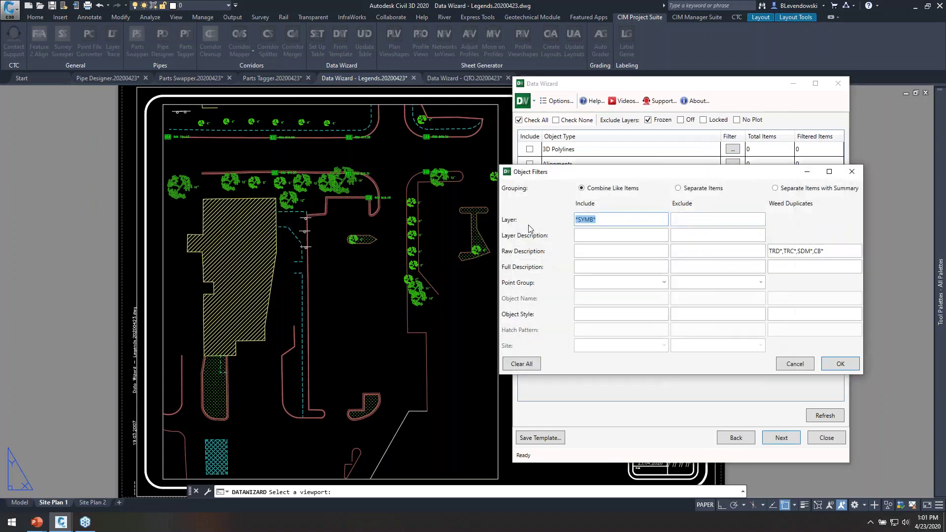
pyautogui.click(614, 221)
pyautogui.click(824, 250)
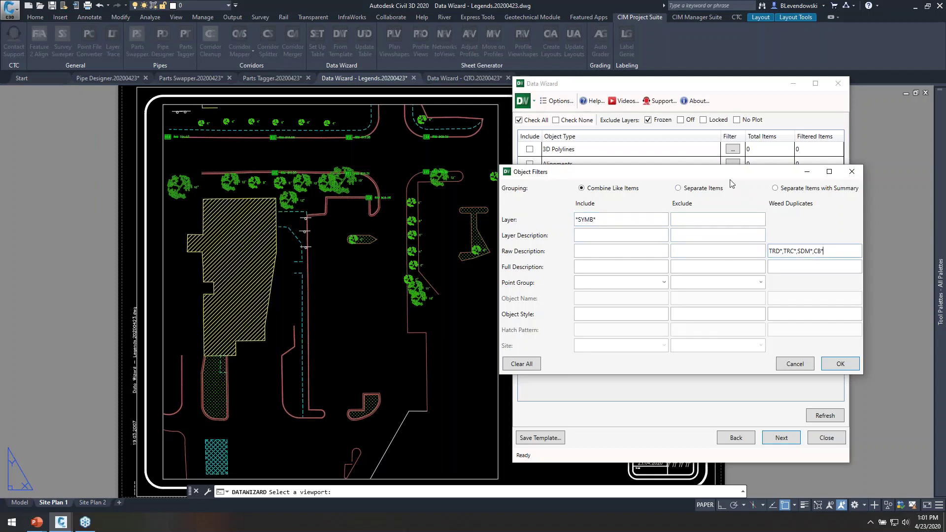
pyautogui.moveTo(730, 173); pyautogui.dragTo(747, 149)
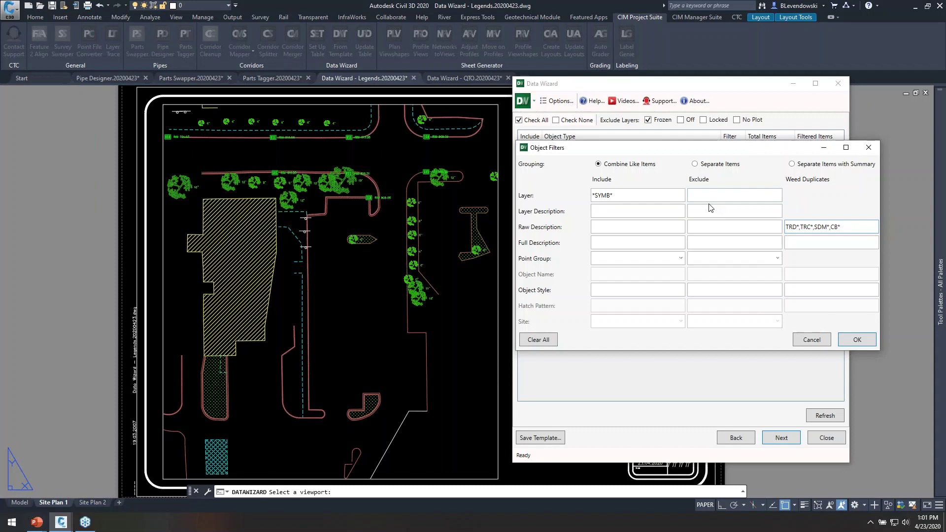
pyautogui.click(610, 227)
pyautogui.click(601, 289)
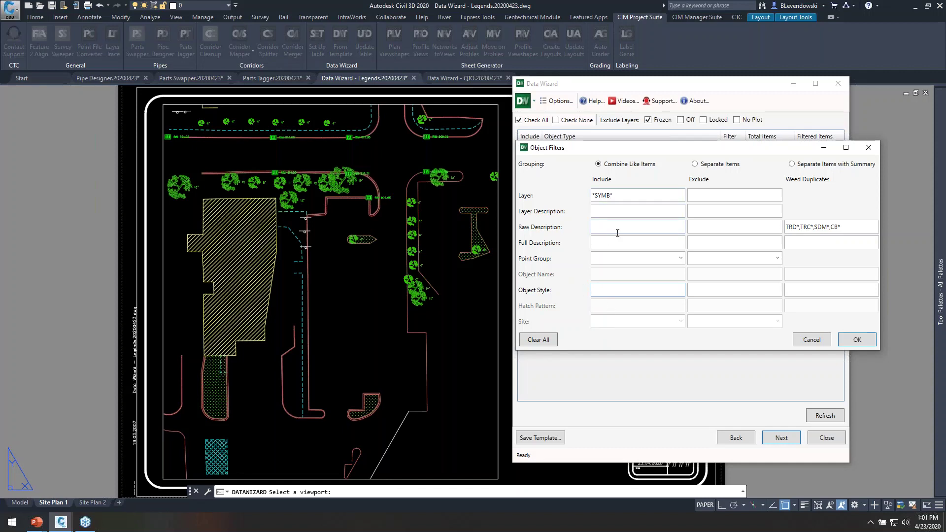
pyautogui.click(856, 339)
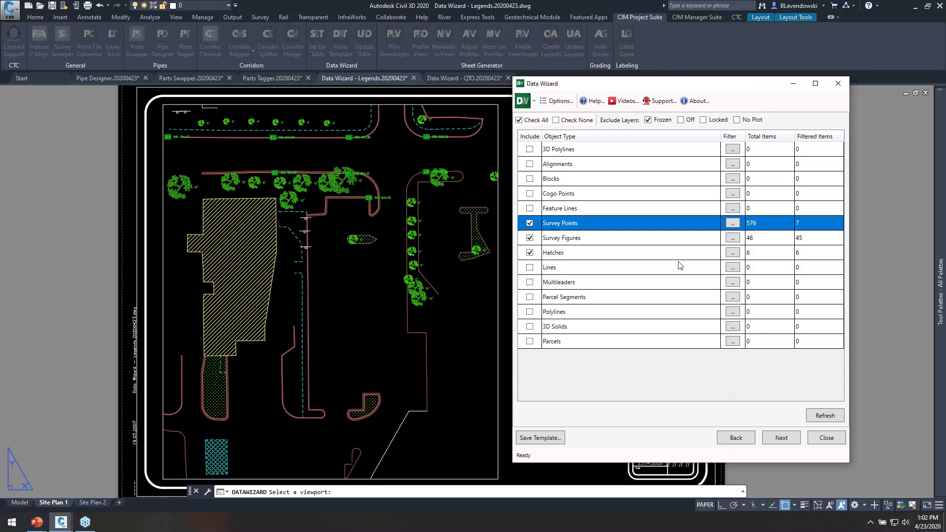
# Continue with survey points, survey figures and hatches included, and expand all three groups to list their objects.
pyautogui.click(598, 239)
pyautogui.click(579, 254)
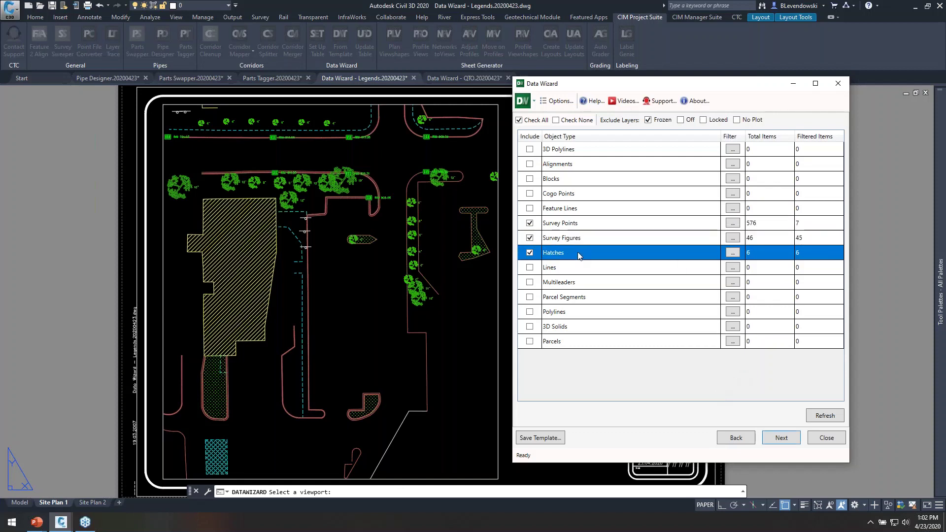
pyautogui.click(782, 437)
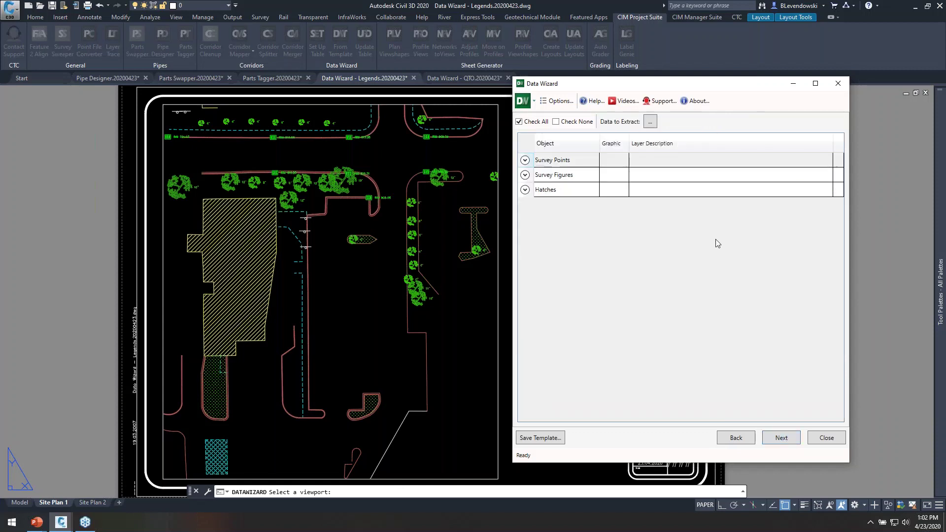
pyautogui.click(525, 160)
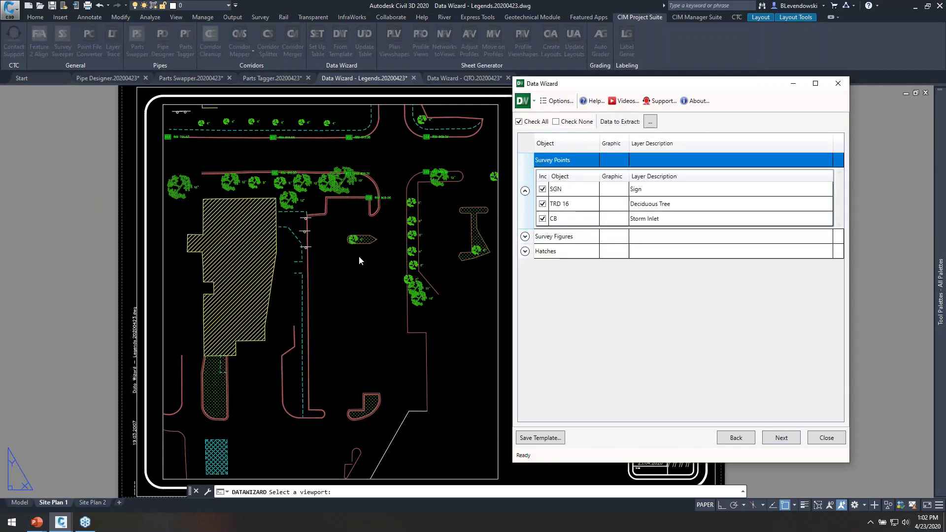
pyautogui.click(525, 237)
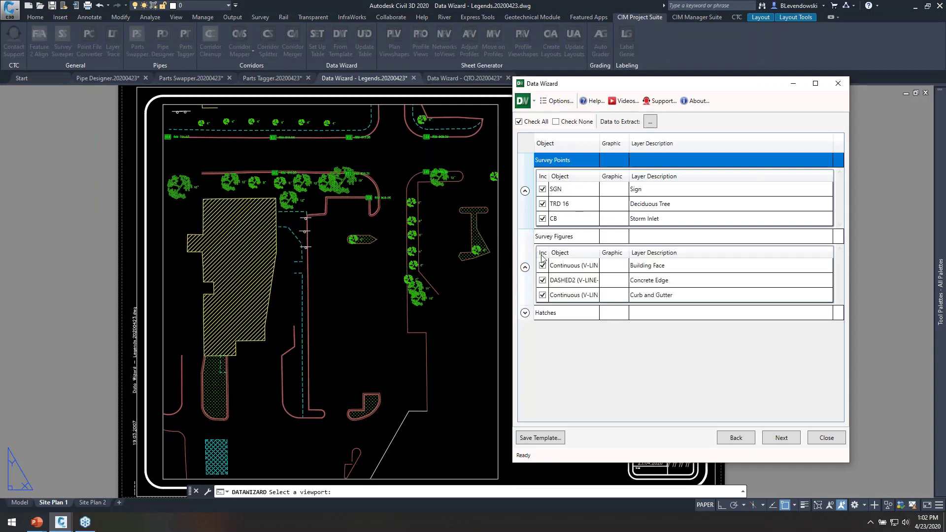
pyautogui.click(525, 313)
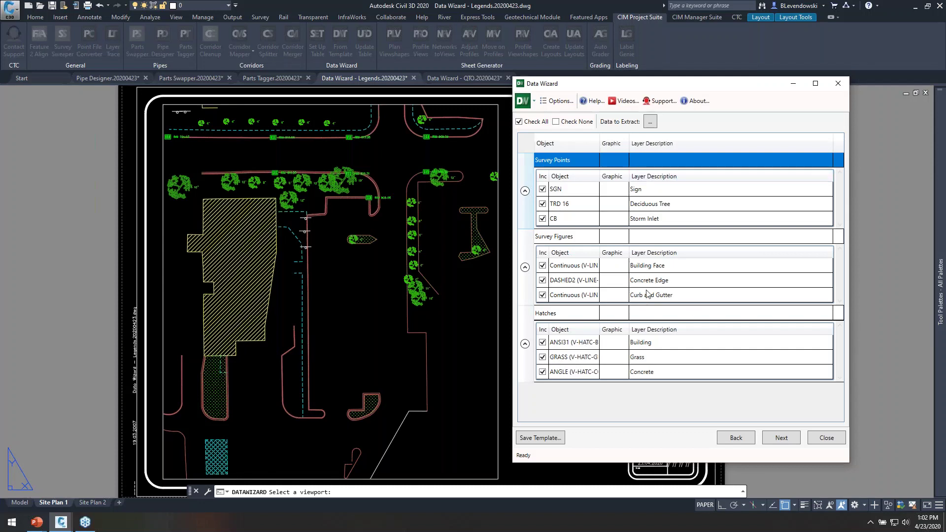
pyautogui.press('ctrl')
pyautogui.press('ctrl')
# Review the extractable data fields, accept Graphic and Layer Description, and continue to the legend output settings.
pyautogui.click(650, 121)
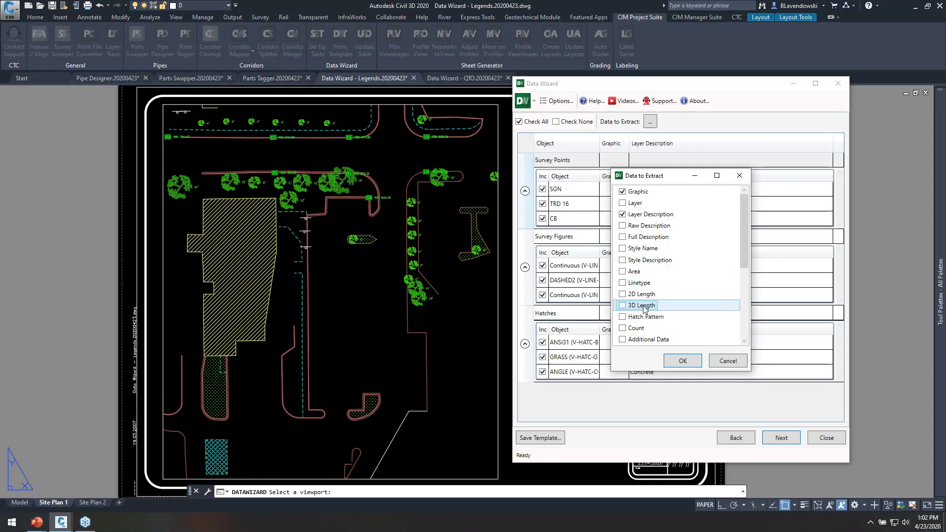
pyautogui.scroll(-2, 660, 296)
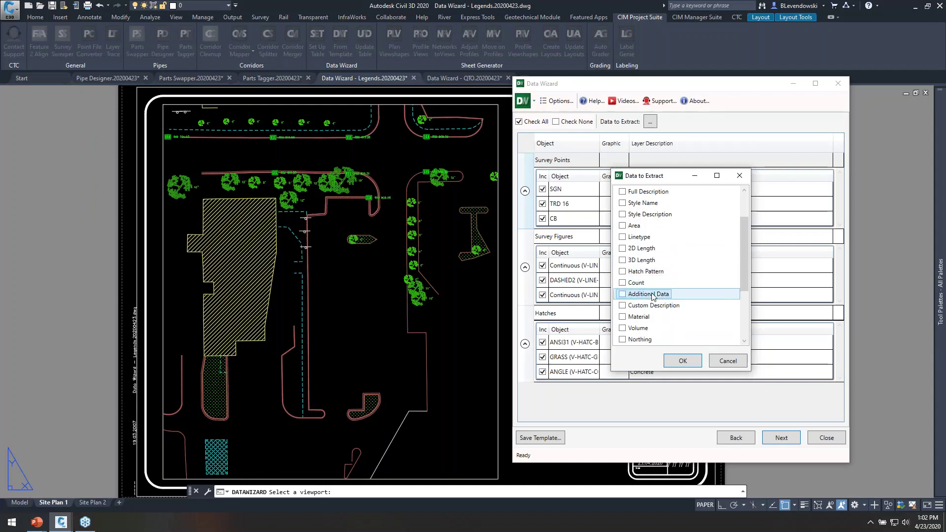
pyautogui.scroll(-3, 662, 296)
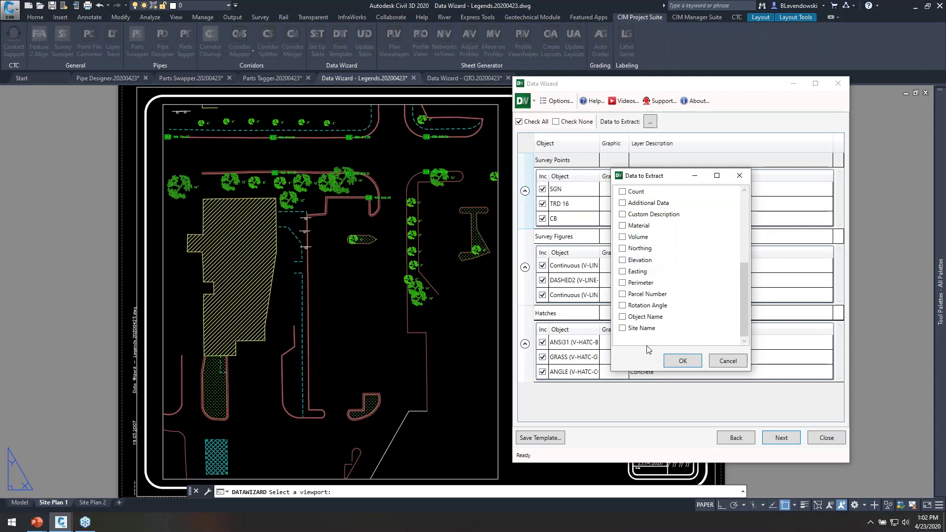
pyautogui.click(683, 362)
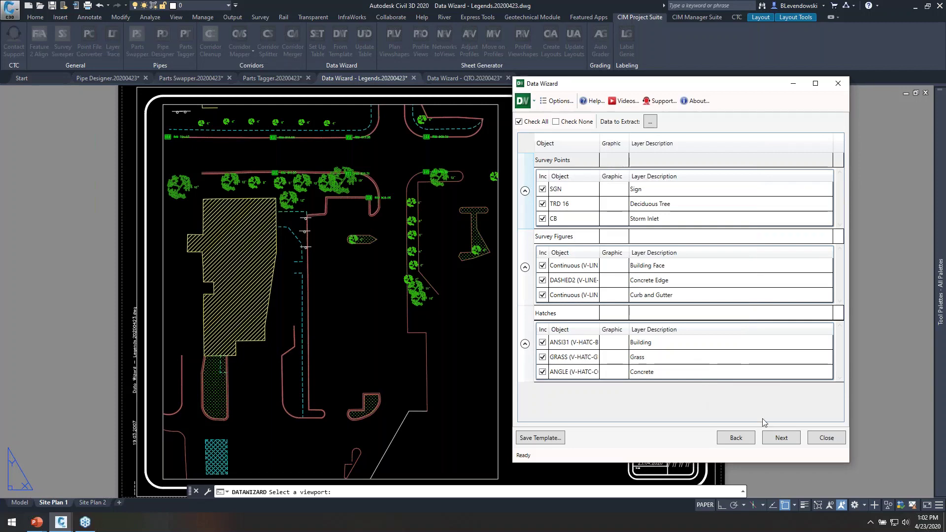
pyautogui.click(781, 438)
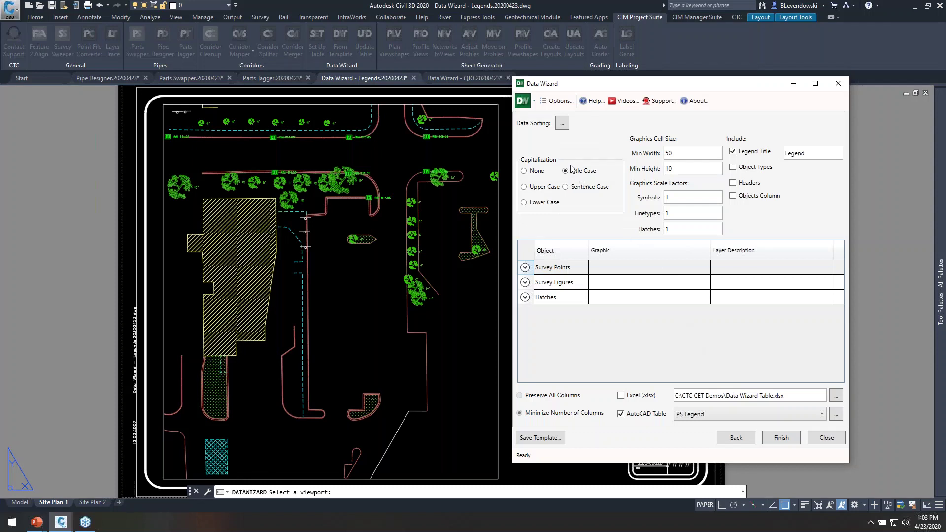
# Review the graphics cell width and legend title settings, and recheck the list of extracted objects.
pyautogui.doubleClick(681, 154)
pyautogui.doubleClick(794, 153)
pyautogui.click(540, 443)
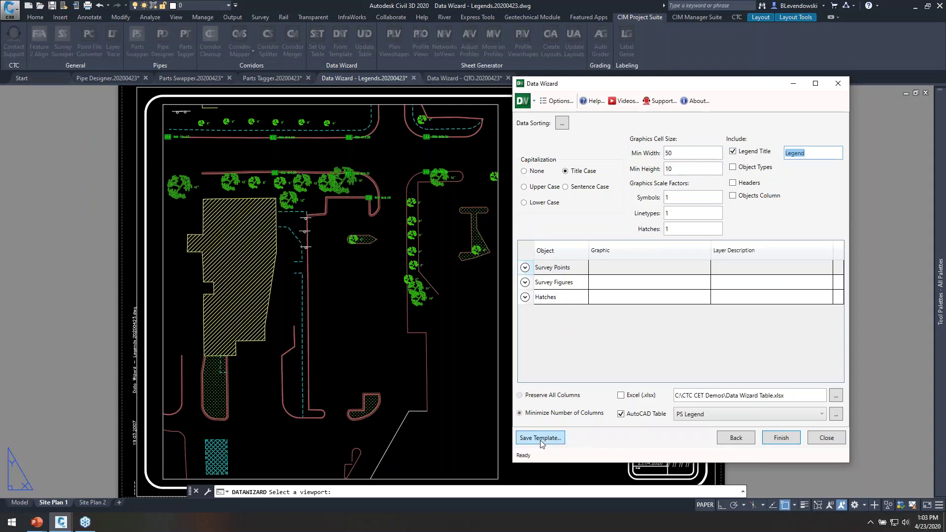
pyautogui.click(734, 438)
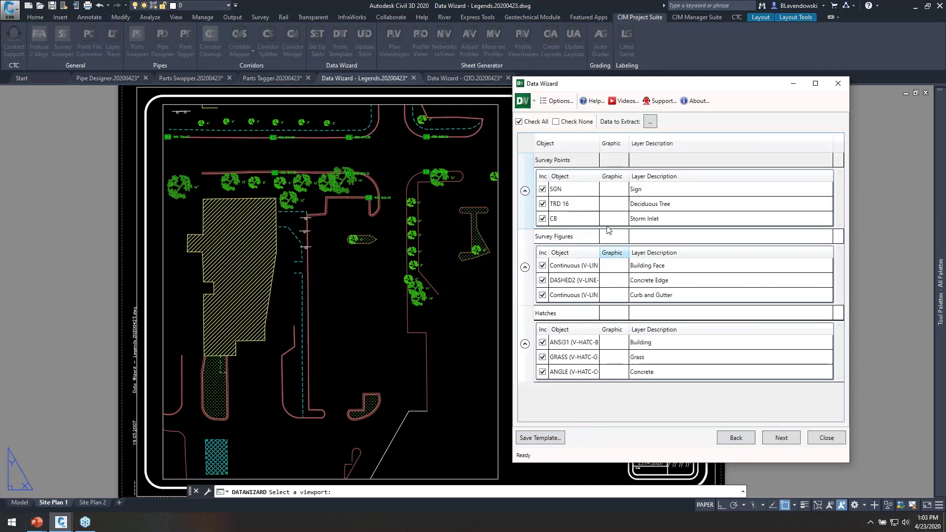
pyautogui.click(788, 441)
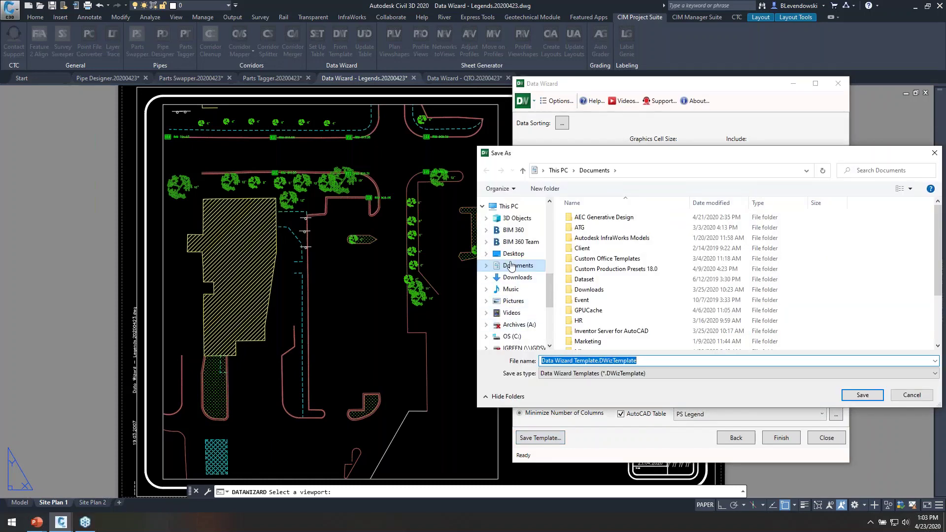
# Save the settings to the Desktop as template EG SHEET LEGEND and finish the wizard with AutoCAD table output.
pyautogui.click(513, 256)
pyautogui.write('EG')
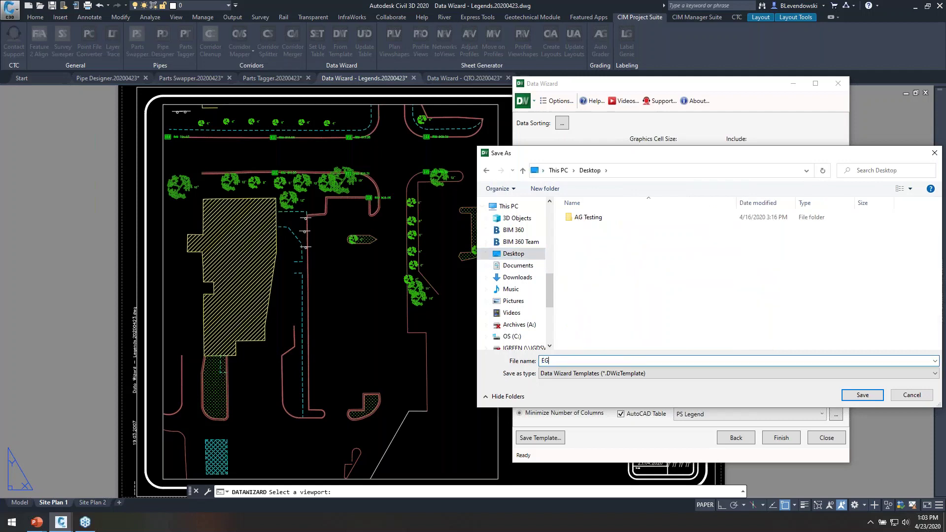
pyautogui.write(' SHEET TEMPLAT')
pyautogui.write('LEGEND')
pyautogui.press('Return')
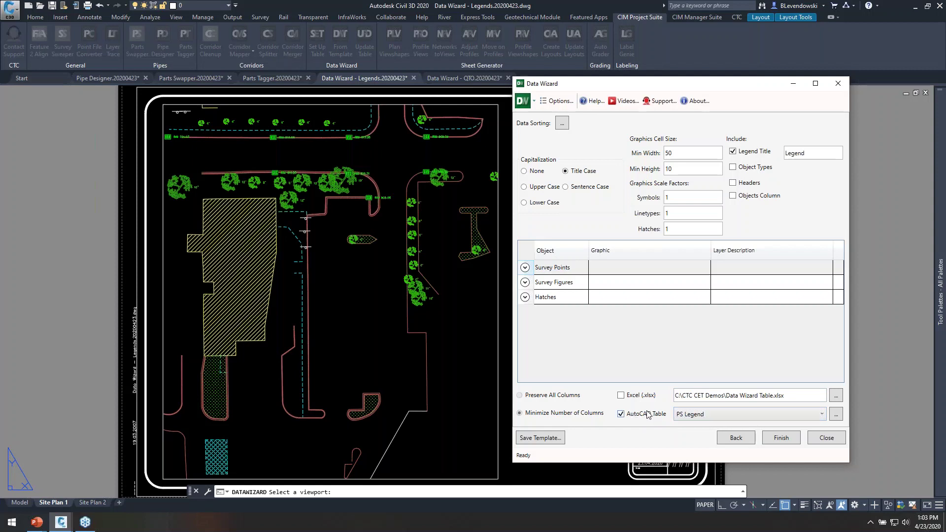
pyautogui.click(781, 438)
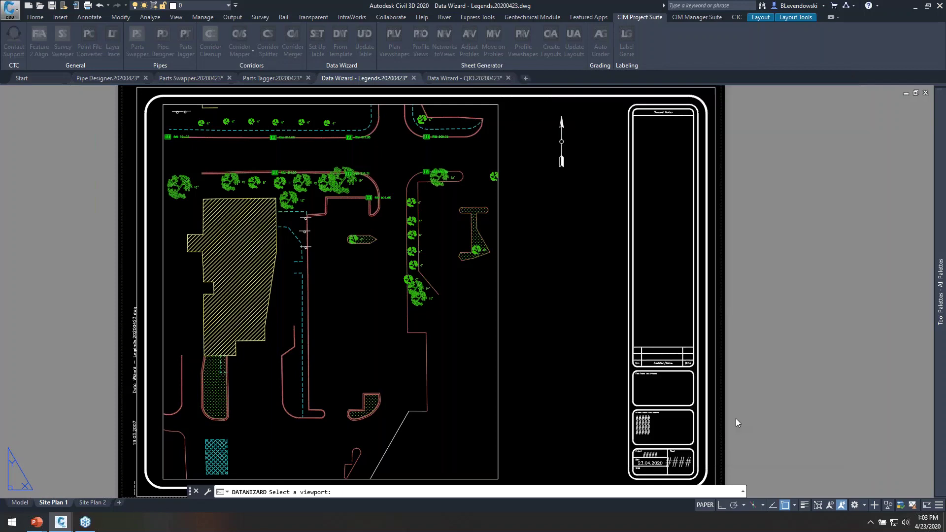
# Pick the Site Plan 1 viewport for the legend, place the table in the empty area beside it, and review its rows.
pyautogui.click(495, 245)
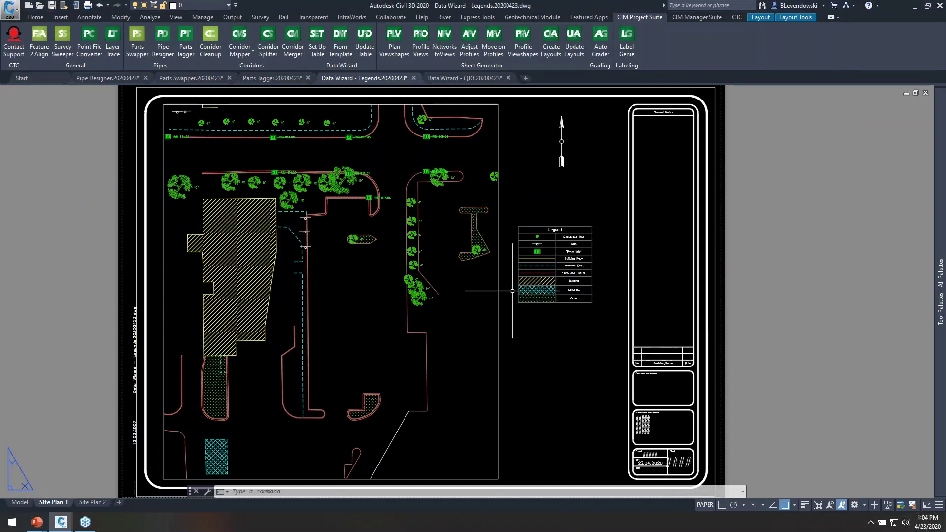
pyautogui.scroll(2, 492, 261)
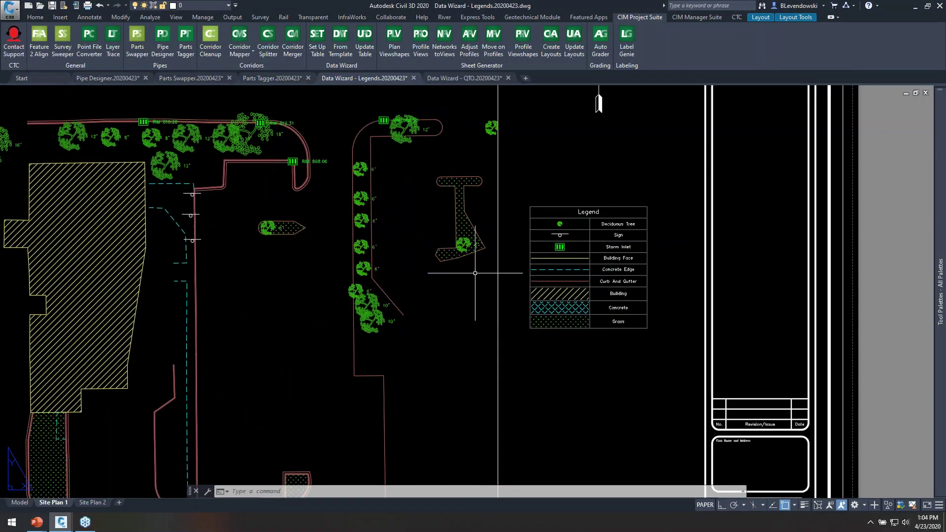
pyautogui.moveTo(444, 292); pyautogui.dragTo(535, 259, button='middle')
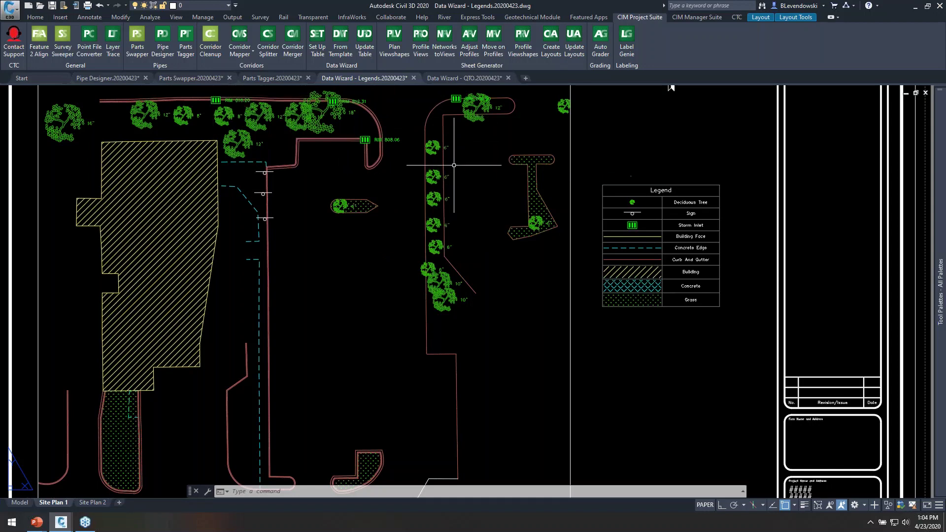
pyautogui.click(643, 148)
pyautogui.click(646, 164)
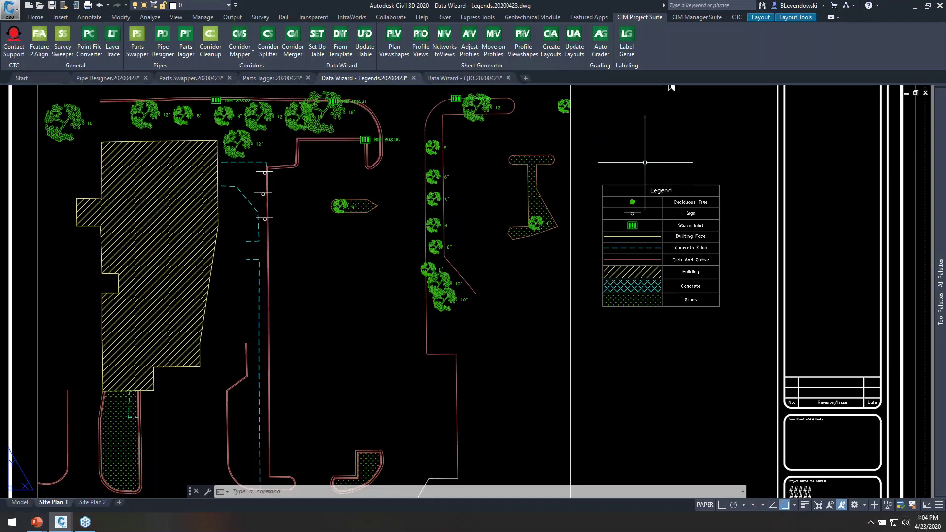
pyautogui.scroll(4, 643, 203)
pyautogui.scroll(-2, 629, 196)
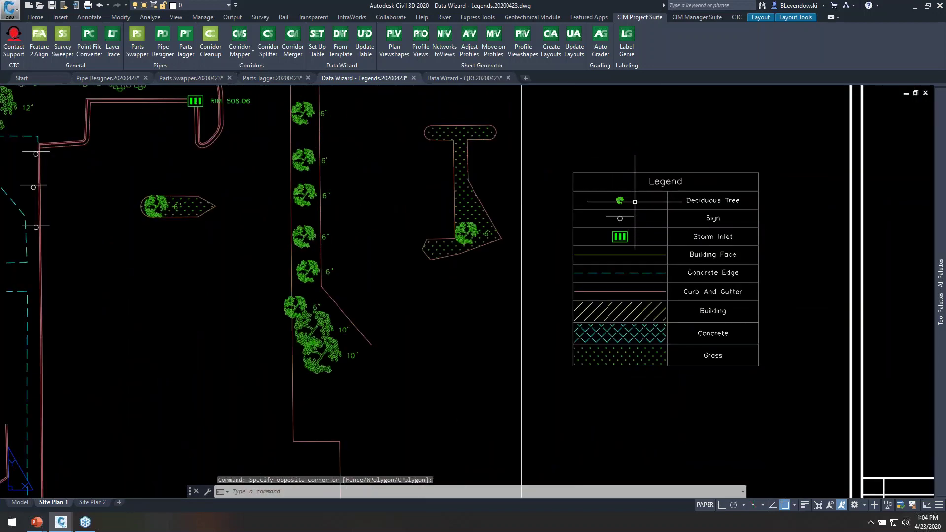
pyautogui.scroll(-2, 613, 222)
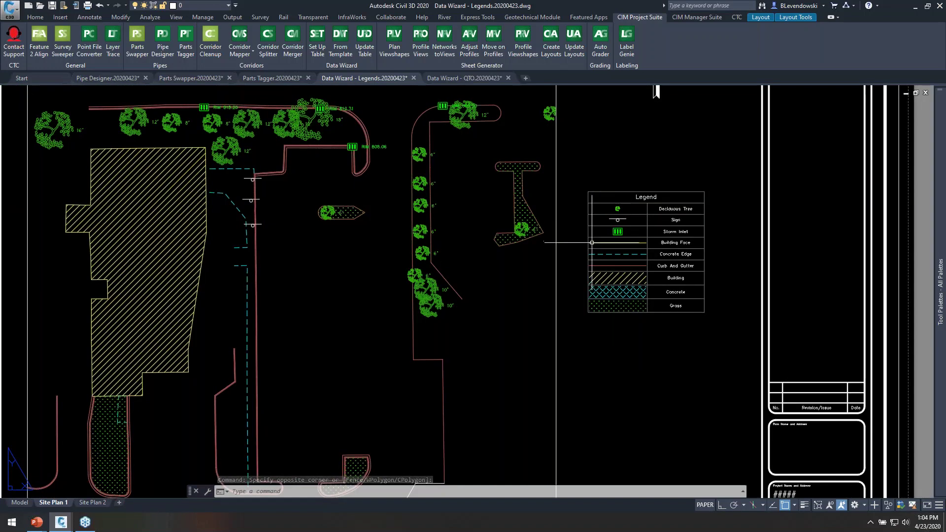
# Freeze the building hatch layer in the Site Plan 1 viewport and return to paper space.
pyautogui.doubleClick(317, 274)
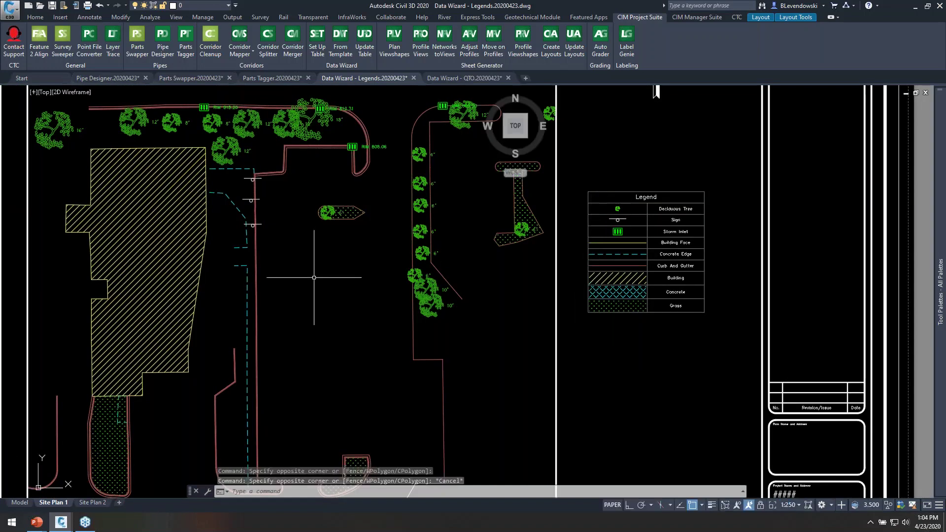
pyautogui.click(33, 17)
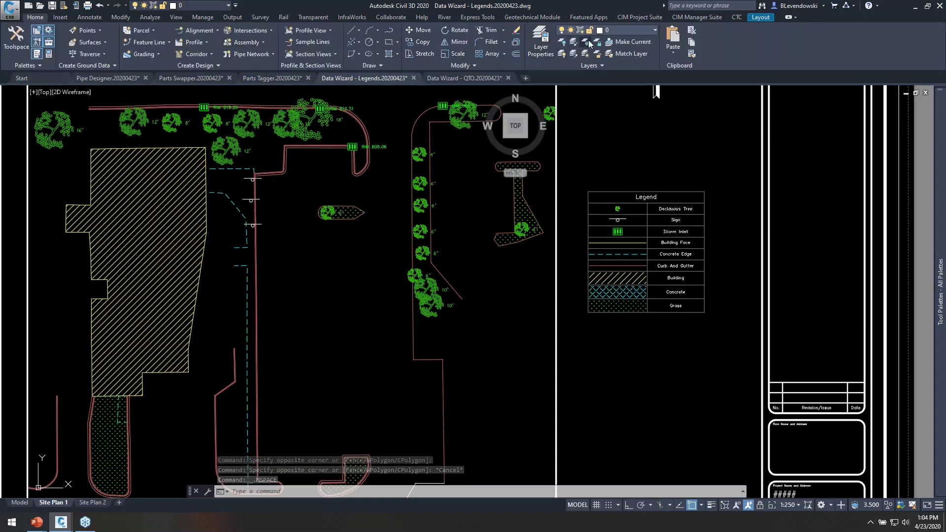
pyautogui.click(586, 42)
pyautogui.click(165, 265)
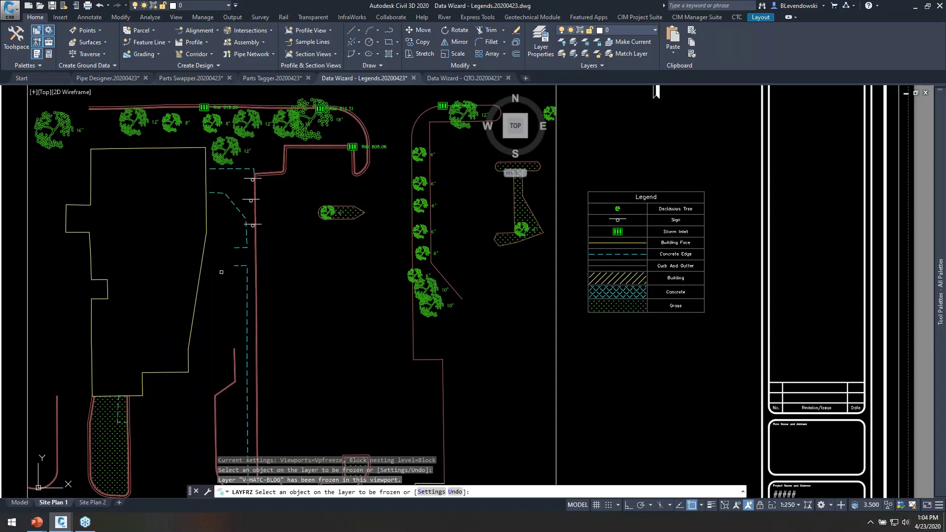
pyautogui.press('Return')
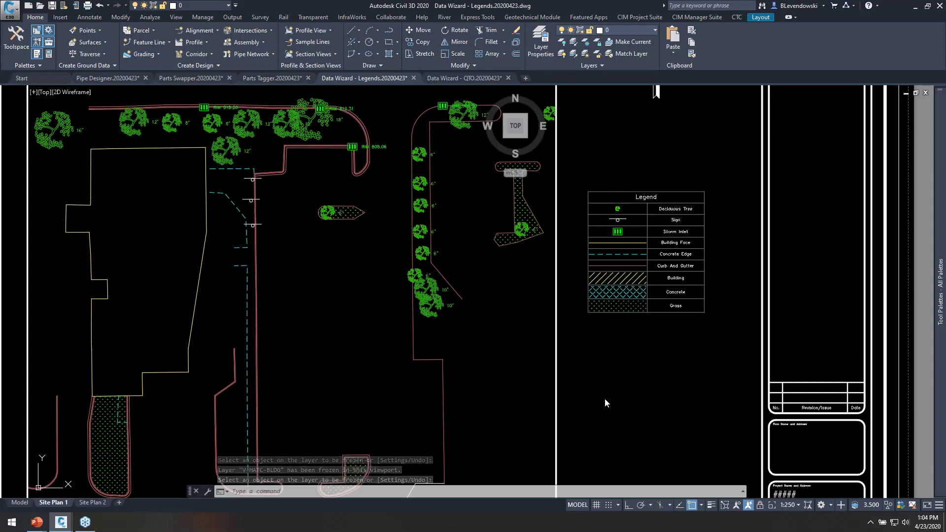
pyautogui.doubleClick(571, 409)
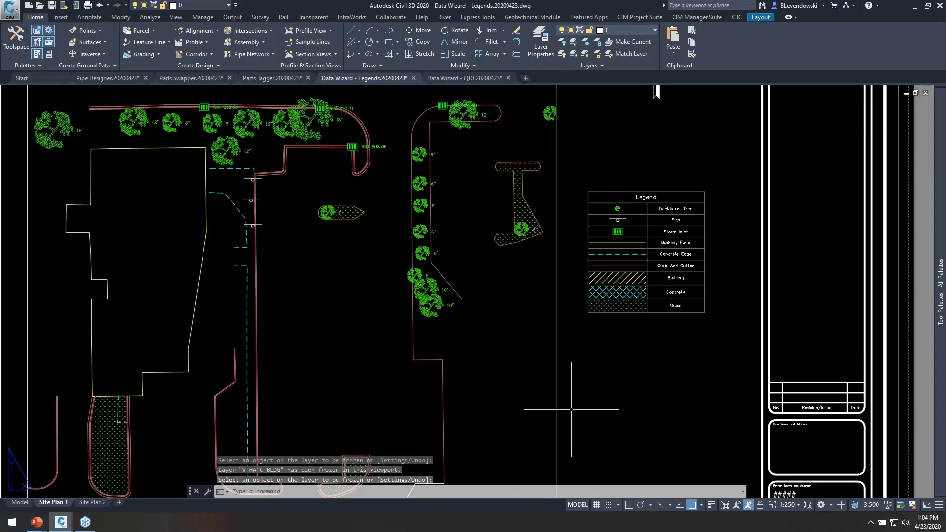
# Update the Site Plan 1 legend table with Update Table, reading the template from the table.
pyautogui.click(646, 18)
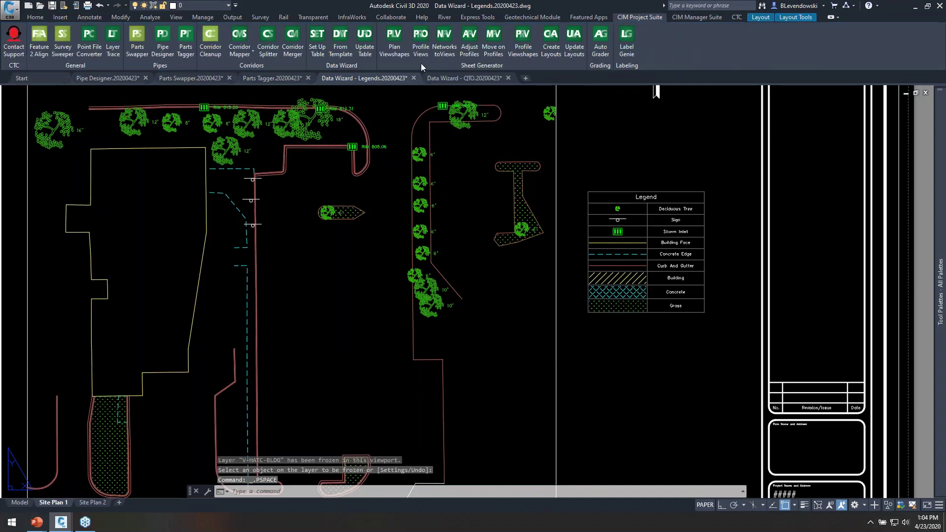
pyautogui.click(365, 40)
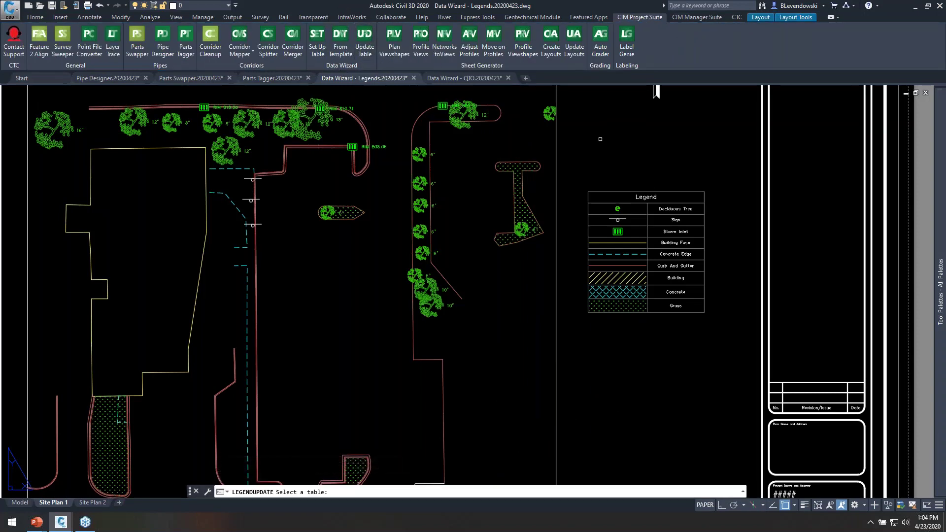
pyautogui.click(634, 190)
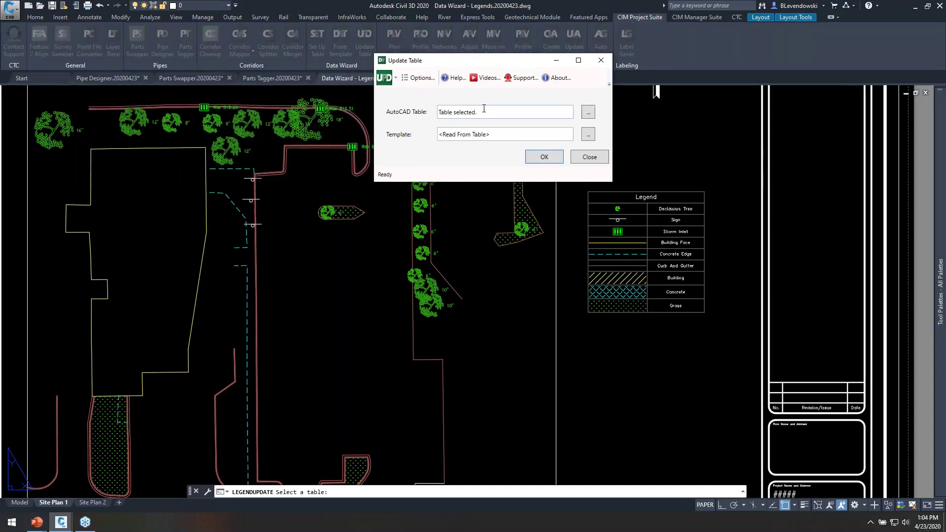
pyautogui.moveTo(487, 111); pyautogui.dragTo(402, 121)
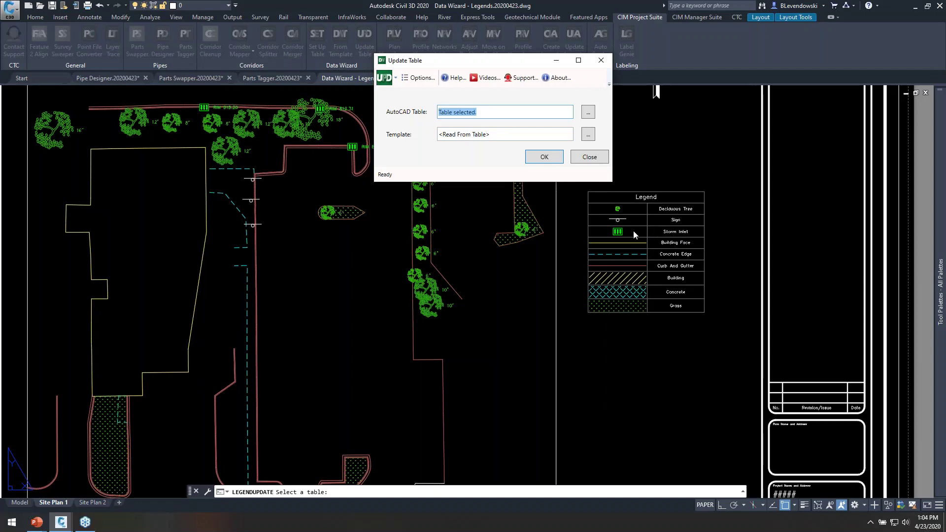
pyautogui.click(542, 158)
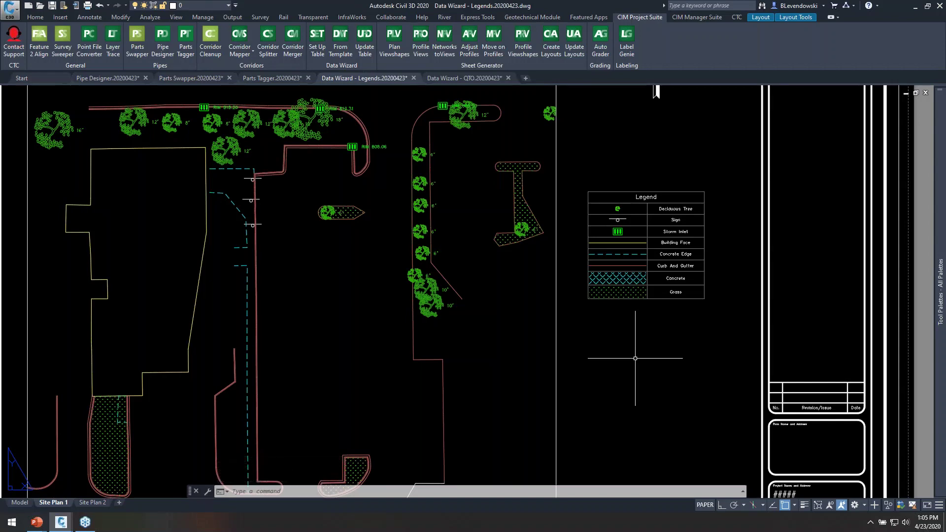
# On layout Site Plan 2, load template EG SHEET LEGEND in Data Wizard and limit extraction to Site Plan 2 and its viewport.
pyautogui.click(92, 502)
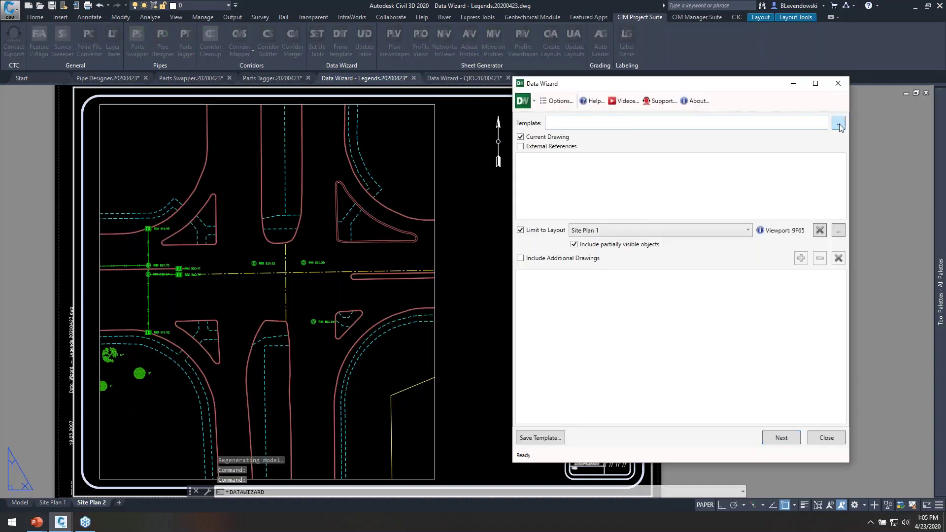
pyautogui.click(839, 123)
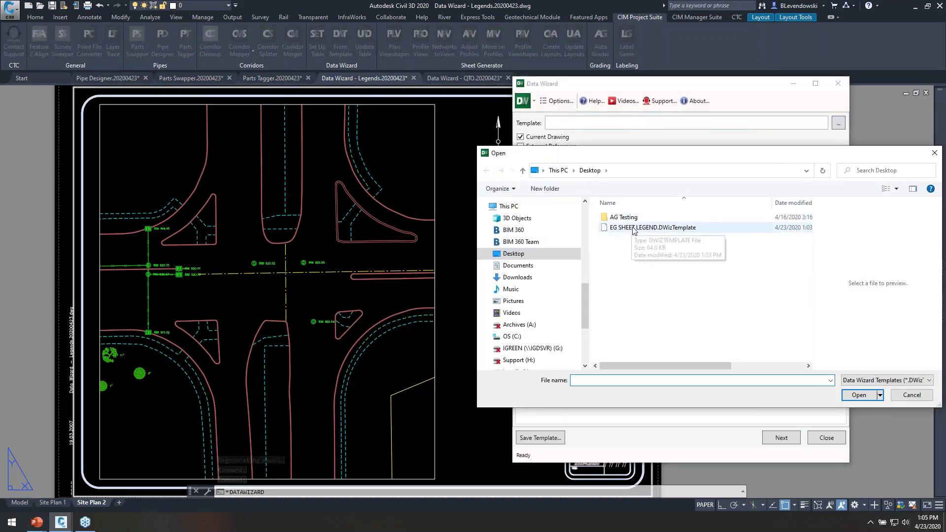
pyautogui.doubleClick(634, 230)
pyautogui.click(615, 230)
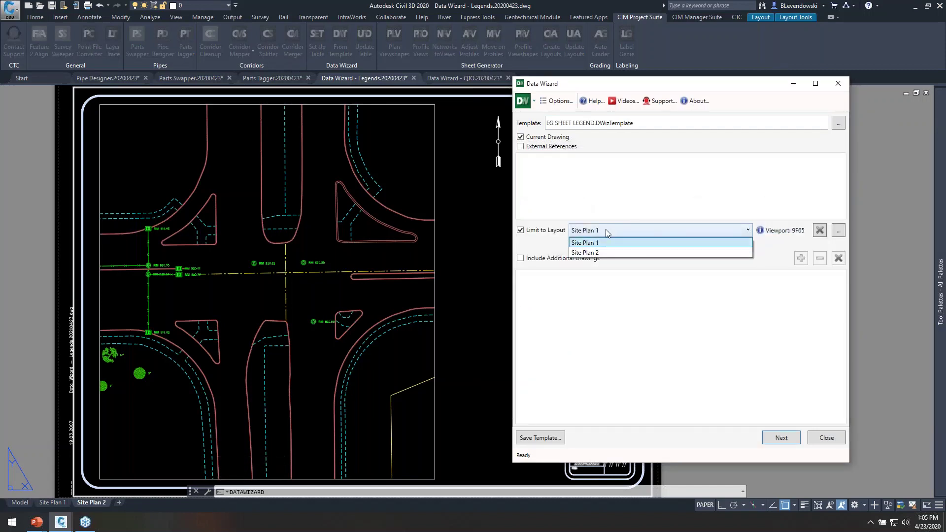
pyautogui.click(600, 253)
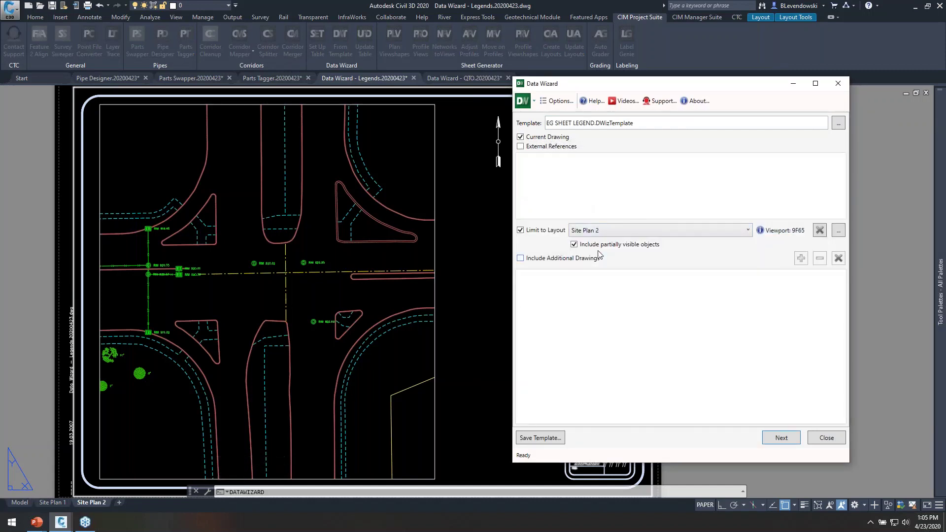
pyautogui.click(838, 230)
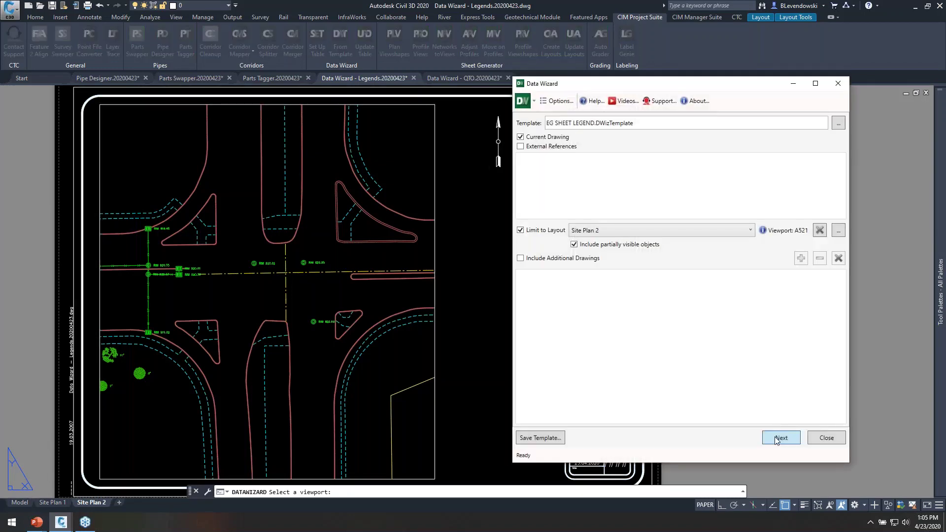
# Accept the template's extraction and output settings, finish the wizard, and place the legend beside the Site Plan 2 viewport.
pyautogui.click(776, 437)
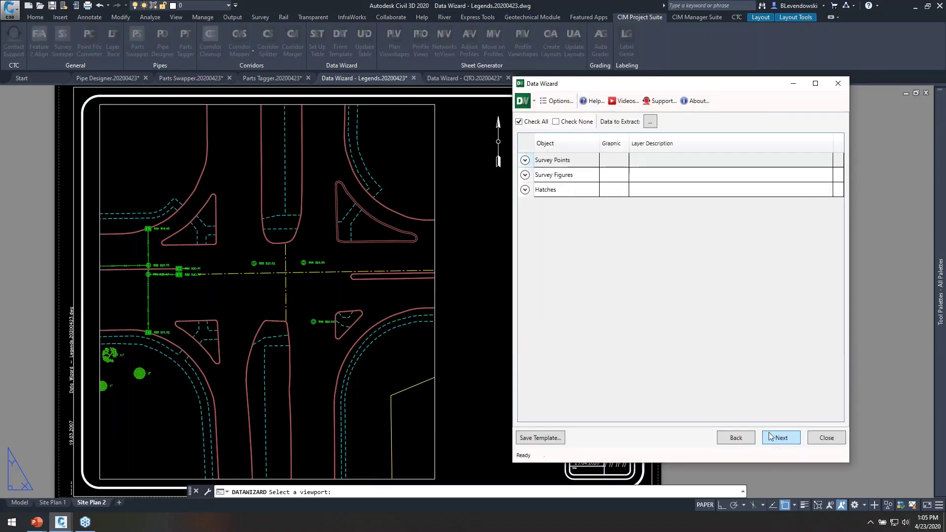
pyautogui.click(780, 442)
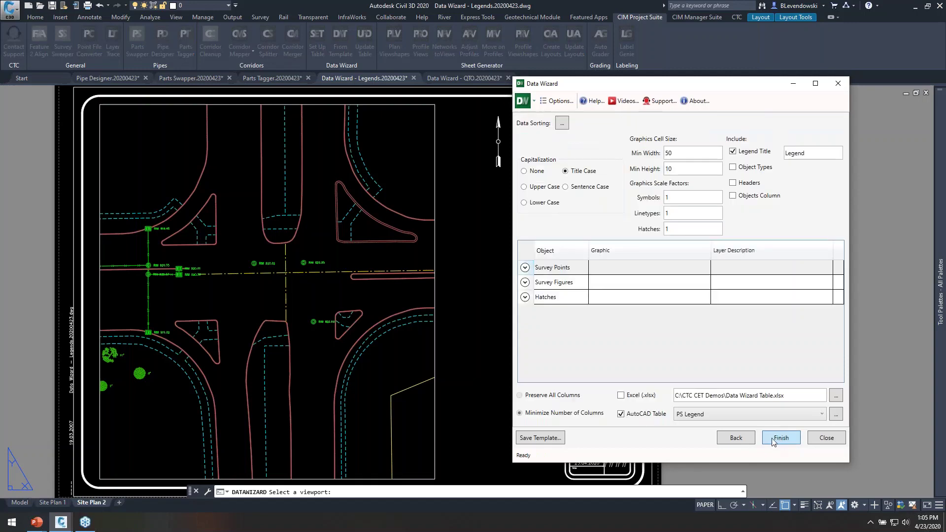
pyautogui.click(780, 437)
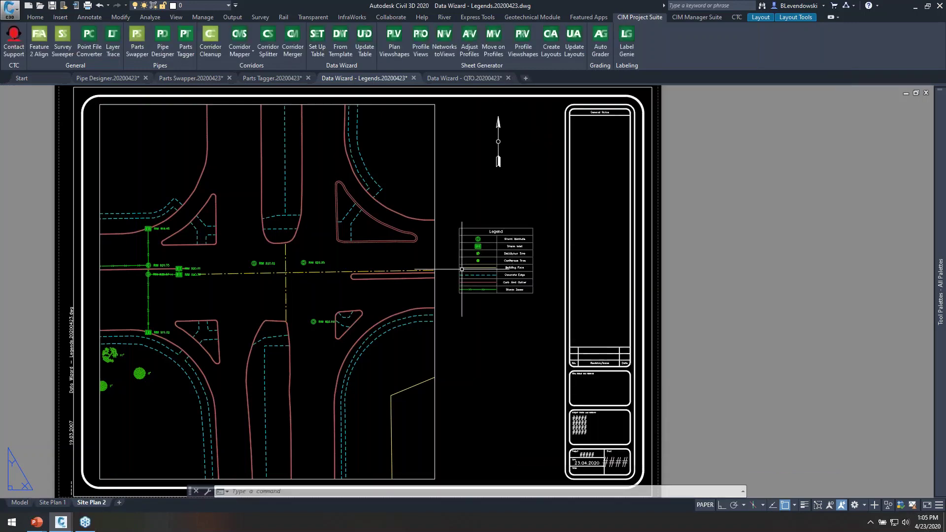
# Compare the new legend's entries with the objects in the Site Plan 2 viewport and examine the table's rows and columns.
pyautogui.scroll(2, 469, 294)
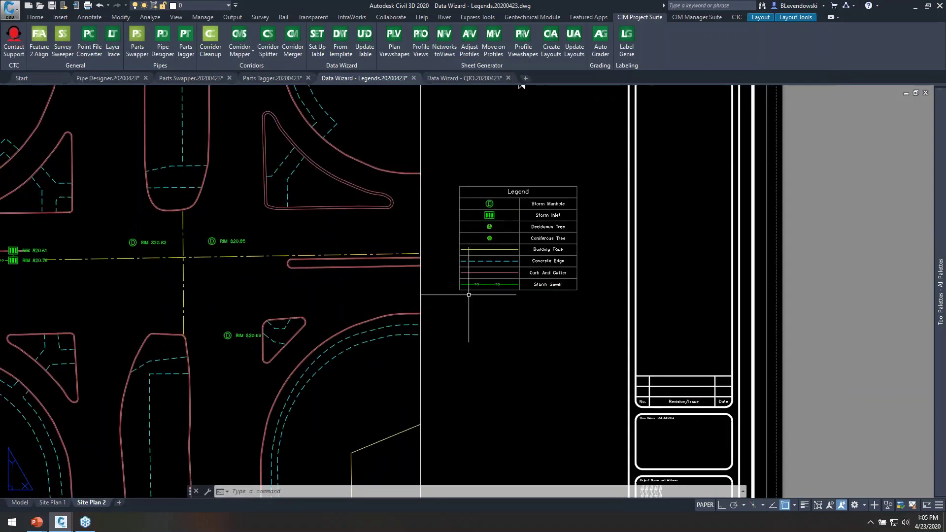
pyautogui.moveTo(197, 289); pyautogui.dragTo(358, 247, button='middle')
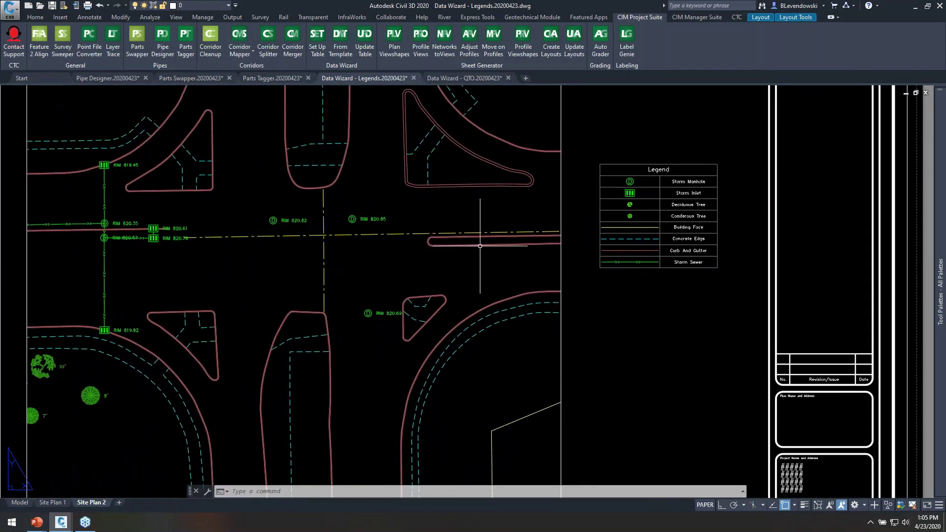
pyautogui.moveTo(456, 274); pyautogui.dragTo(420, 214, button='middle')
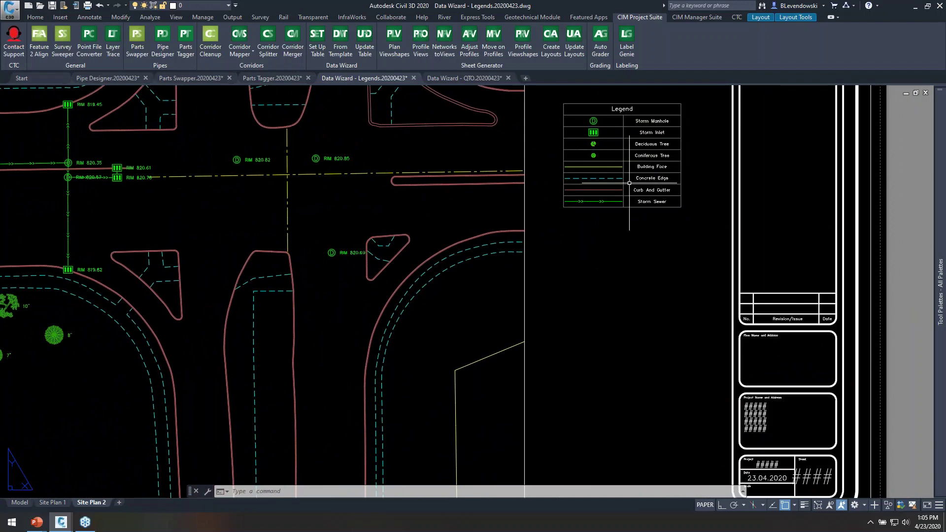
pyautogui.scroll(4, 629, 183)
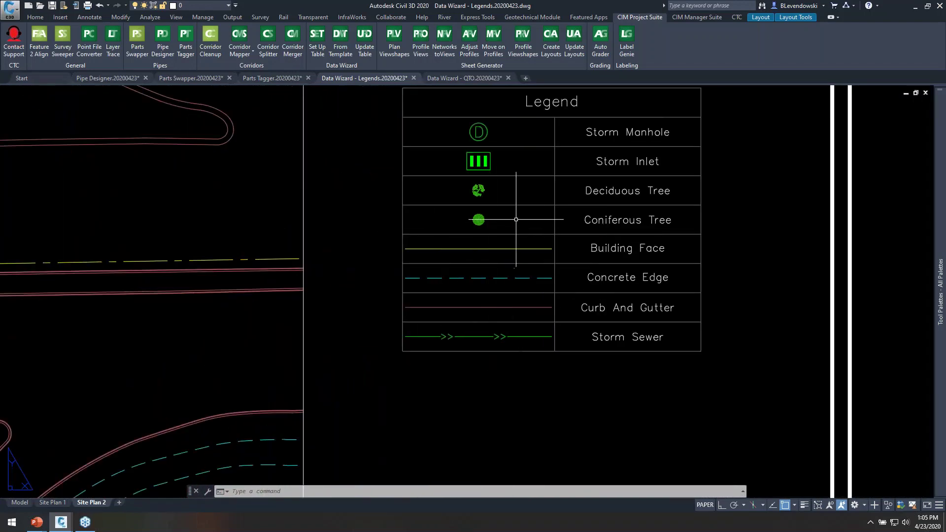
pyautogui.moveTo(516, 219); pyautogui.dragTo(434, 345, button='middle')
pyautogui.click(498, 219)
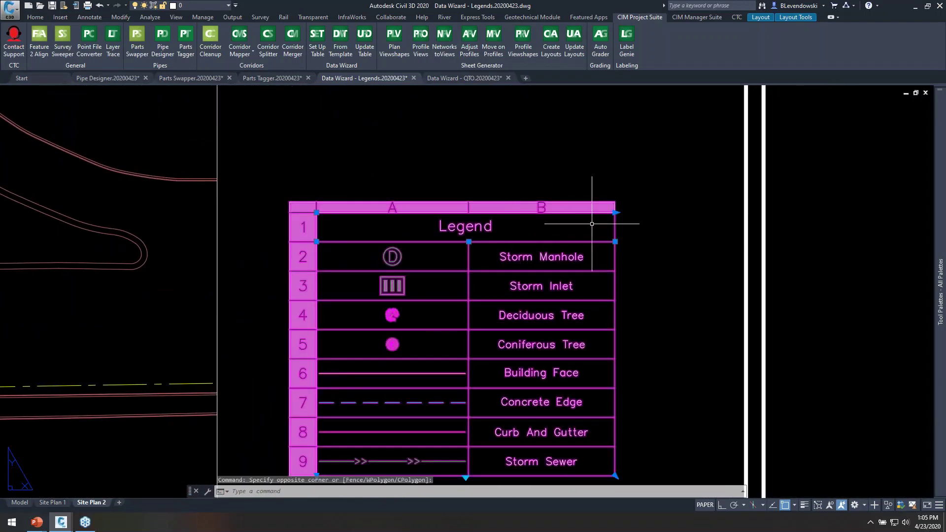
pyautogui.moveTo(640, 323); pyautogui.dragTo(653, 275, button='middle')
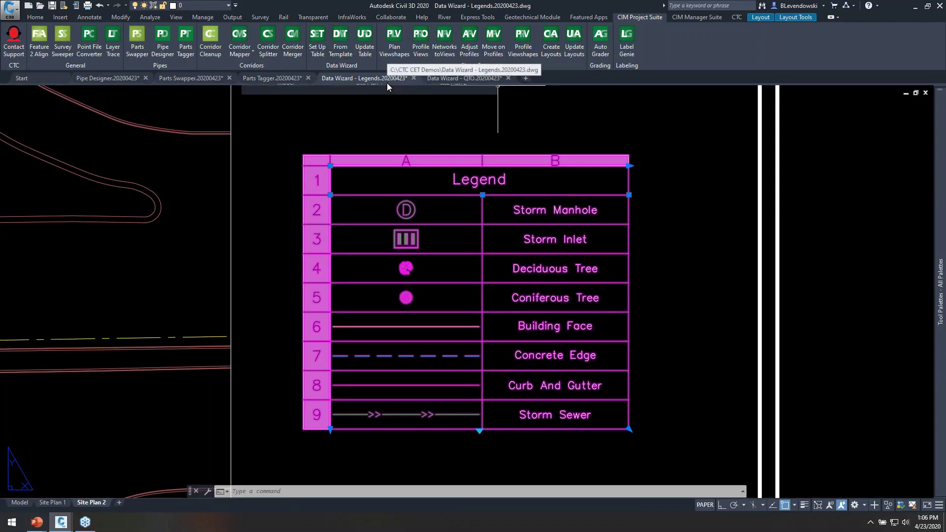
pyautogui.moveTo(386, 83)
pyautogui.press('Escape')
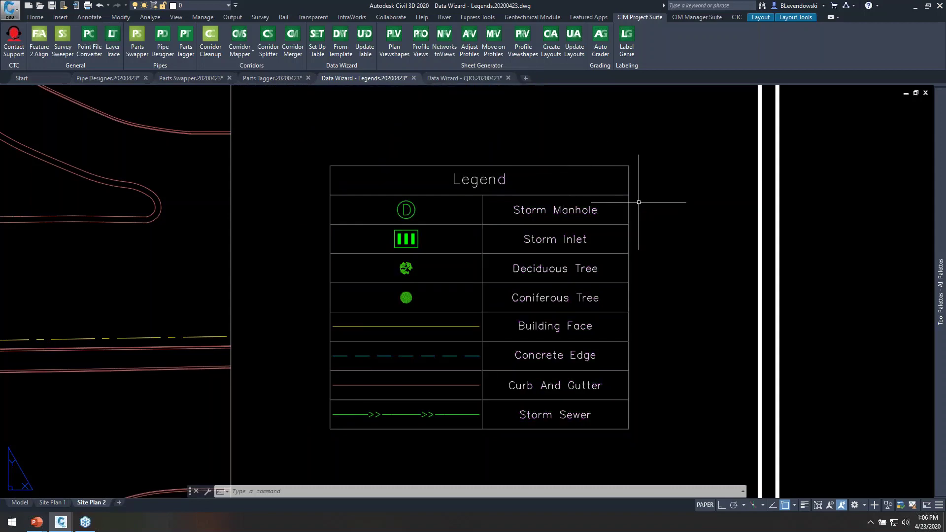
# Widen the description column of the Site Plan 2 legend table by stretching its outer edge, then deselect the table.
pyautogui.click(642, 156)
pyautogui.click(623, 180)
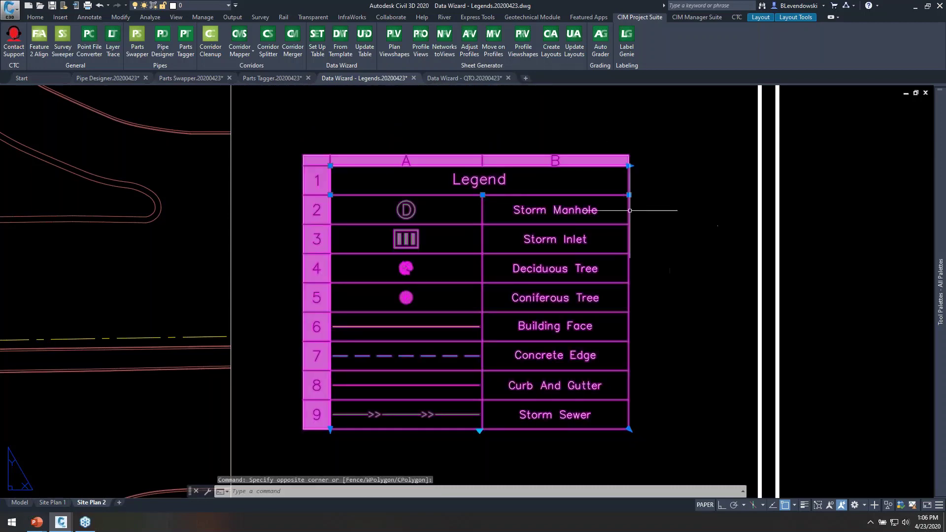
pyautogui.click(592, 214)
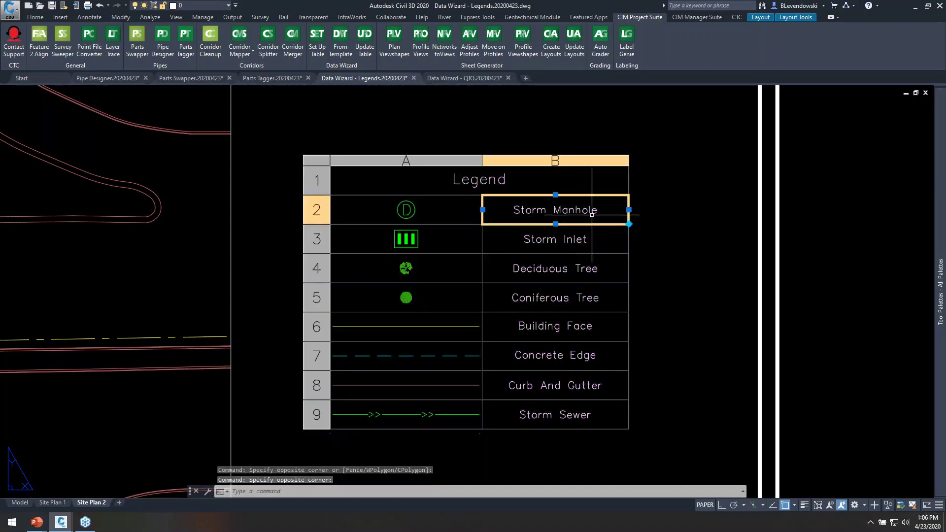
pyautogui.click(628, 210)
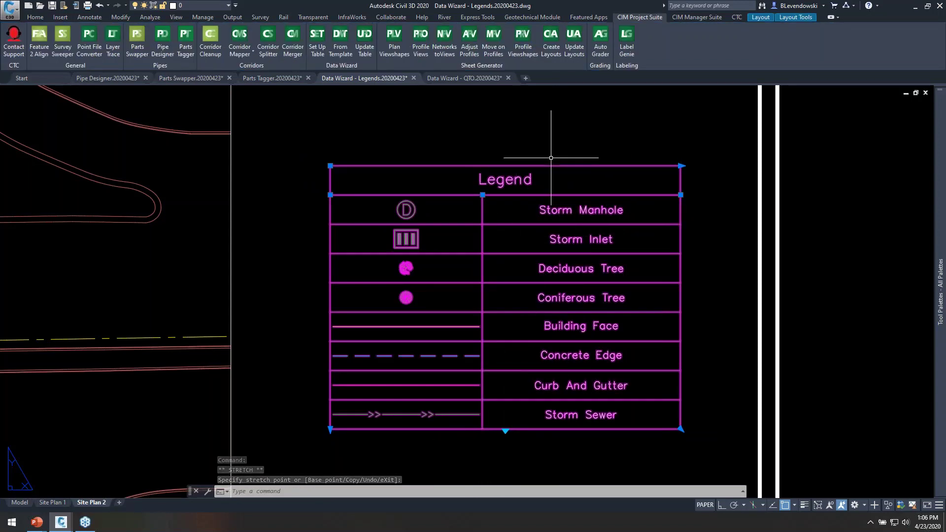
pyautogui.press('Escape')
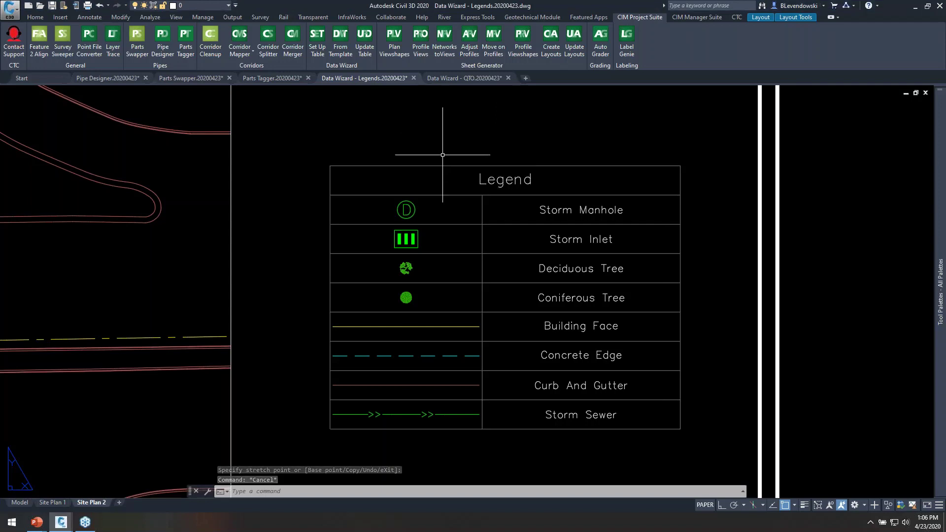
# Switch to the Data Wizard - QTO drawing and look over the site's building, parking islands, trees and hatched areas.
pyautogui.scroll(-2, 476, 165)
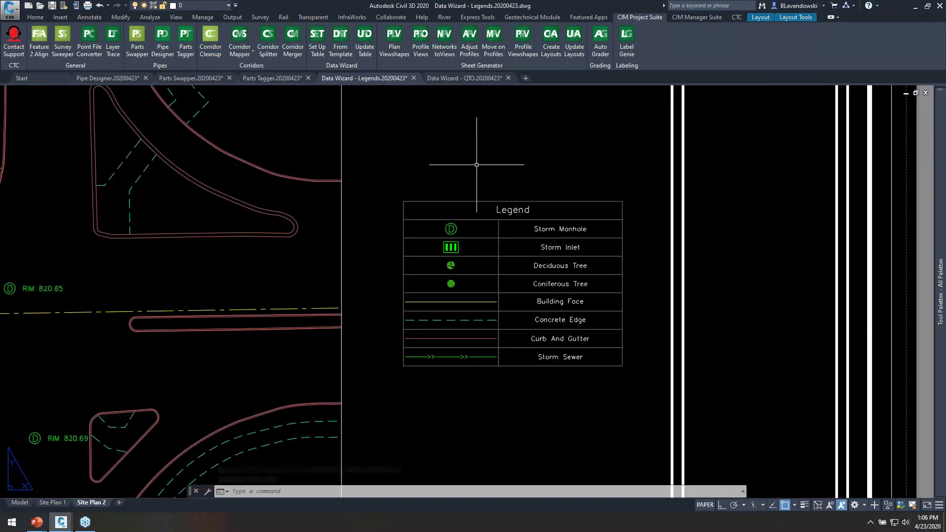
pyautogui.moveTo(477, 165); pyautogui.dragTo(499, 178, button='middle')
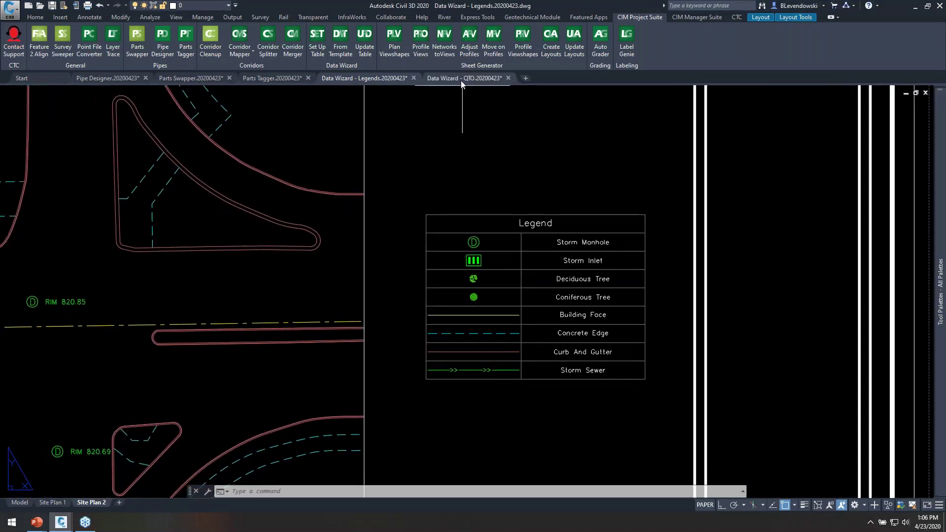
pyautogui.click(461, 80)
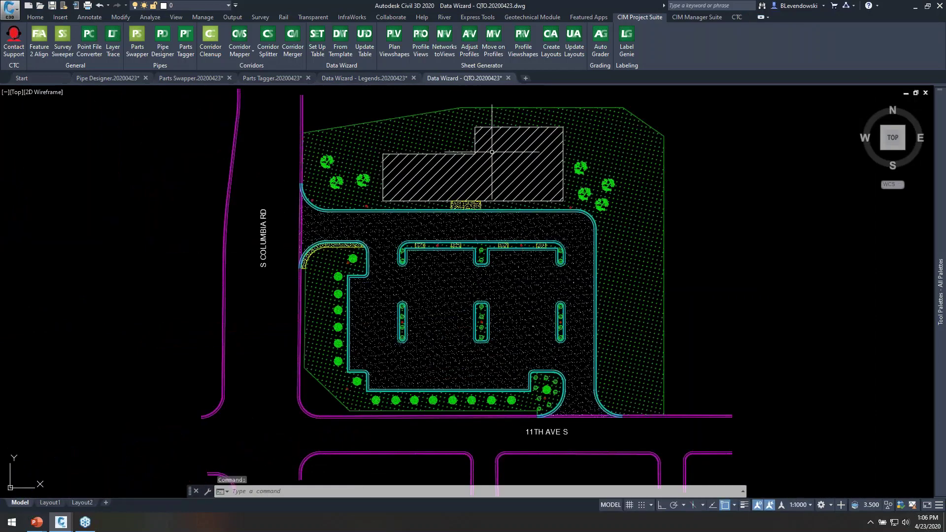
pyautogui.moveTo(521, 172)
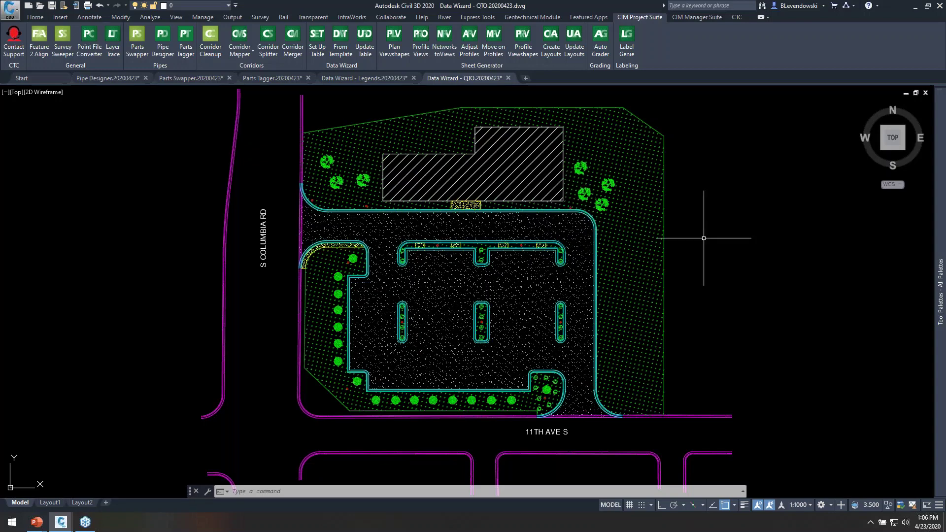
pyautogui.moveTo(715, 235); pyautogui.dragTo(676, 241, button='middle')
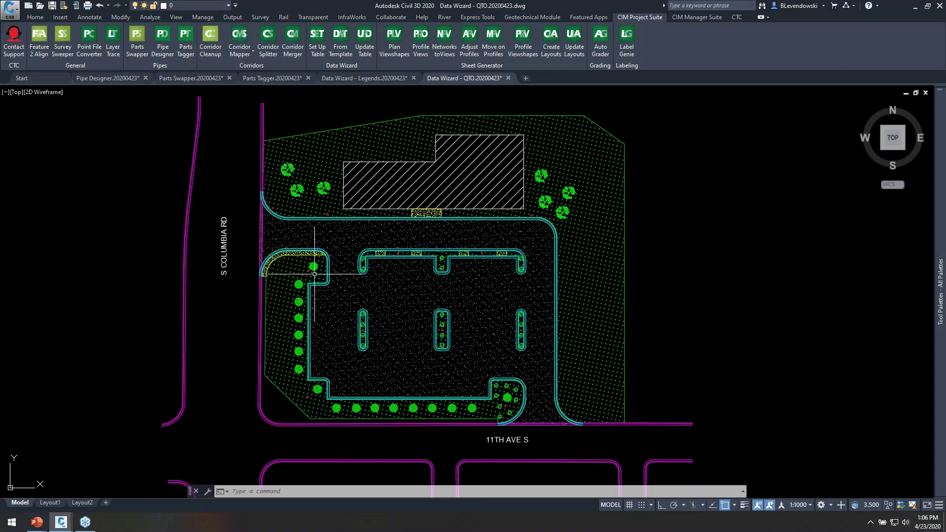
pyautogui.scroll(2, 314, 274)
pyautogui.moveTo(391, 217); pyautogui.dragTo(377, 231, button='middle')
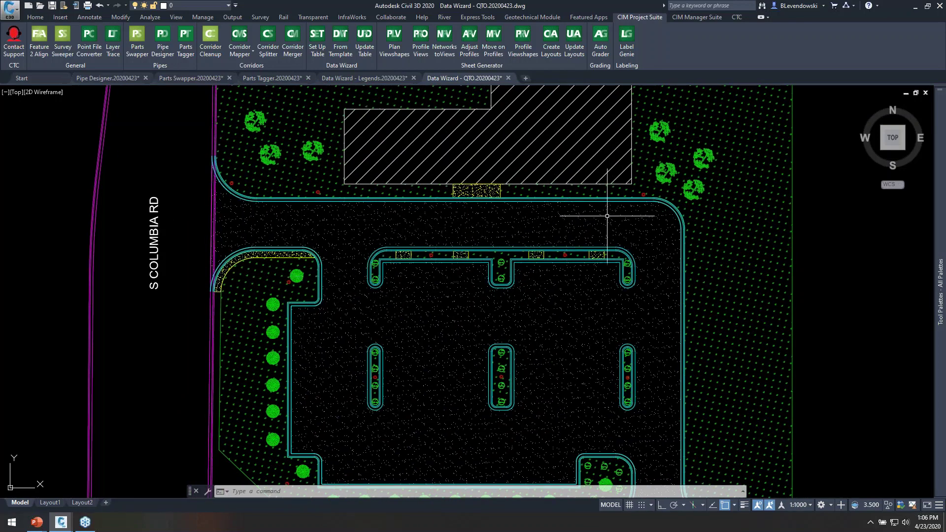
pyautogui.scroll(-2, 628, 275)
pyautogui.moveTo(628, 274)
pyautogui.mouseDown(button='middle')
pyautogui.moveTo(583, 258)
pyautogui.moveTo(566, 263)
pyautogui.mouseUp(button='middle')
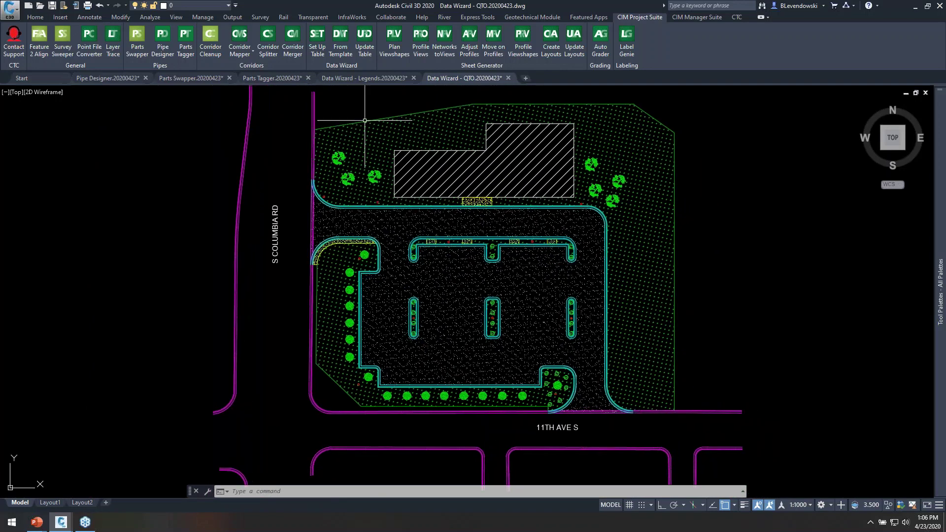
# Set up a Data Wizard table from the current drawing, with Blocks, Feature Lines and Hatches as the object types.
pyautogui.click(318, 45)
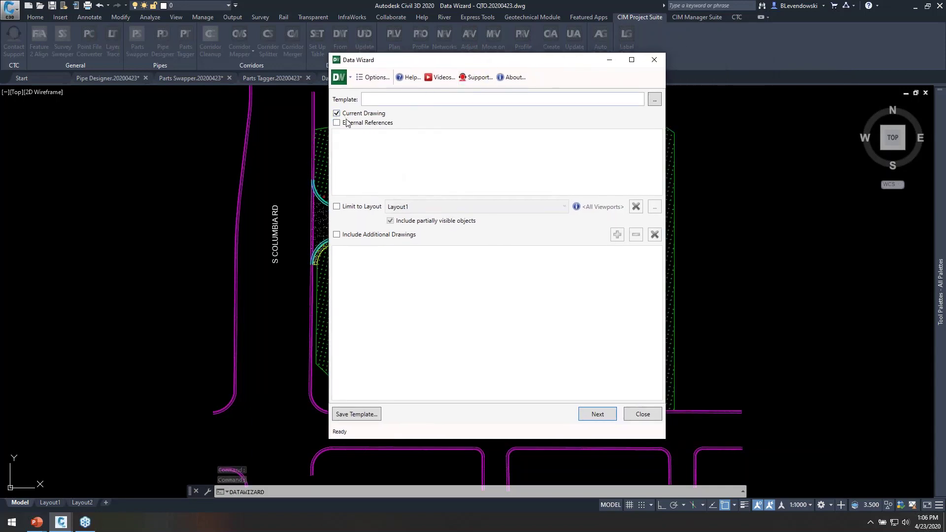
pyautogui.click(597, 416)
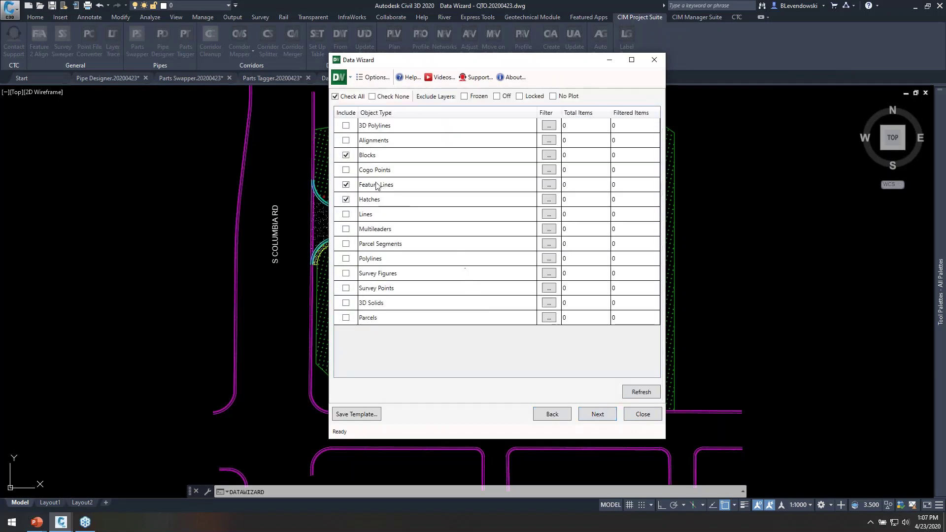
pyautogui.click(393, 190)
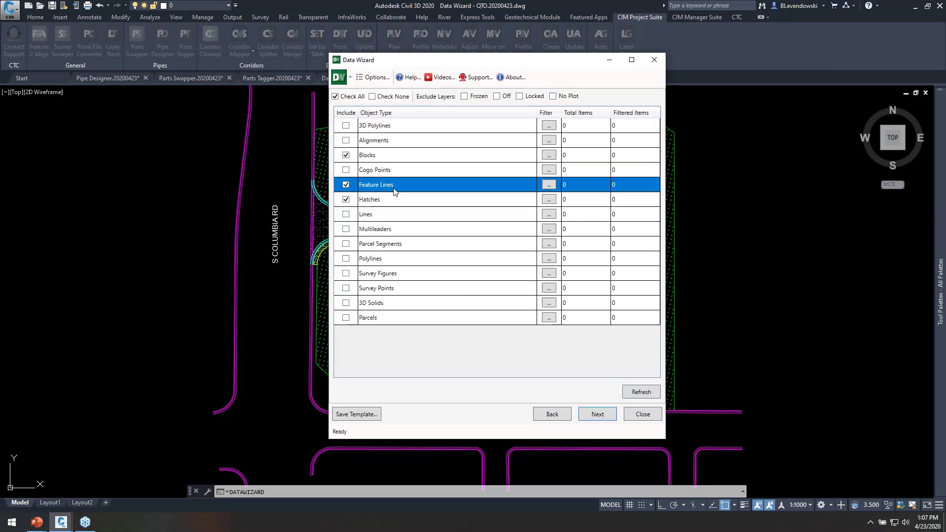
pyautogui.click(387, 204)
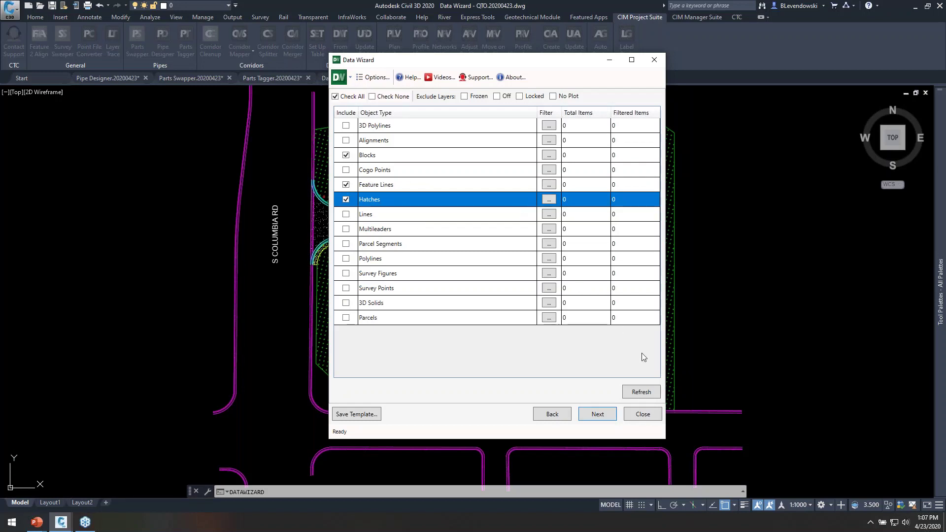
pyautogui.click(614, 414)
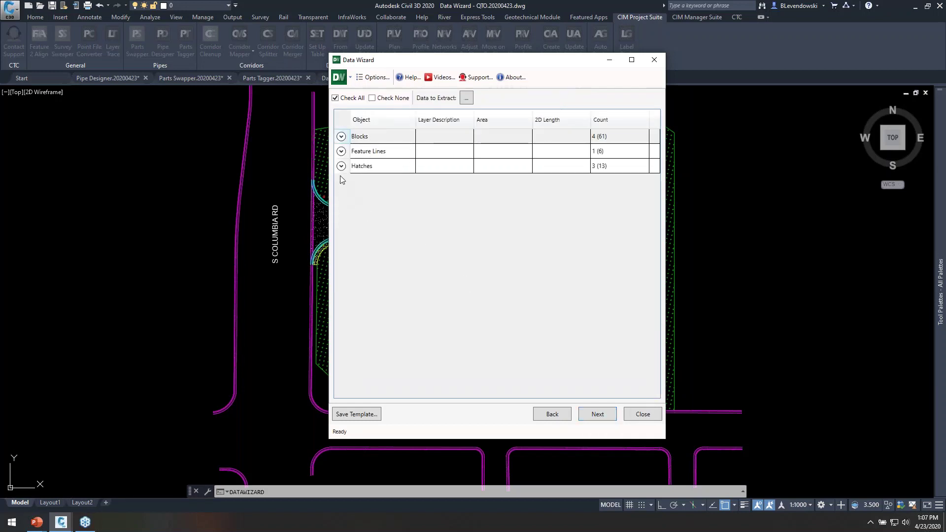
# Expand the Blocks entries, review the available properties, and add Additional Data to the data to extract.
pyautogui.click(341, 136)
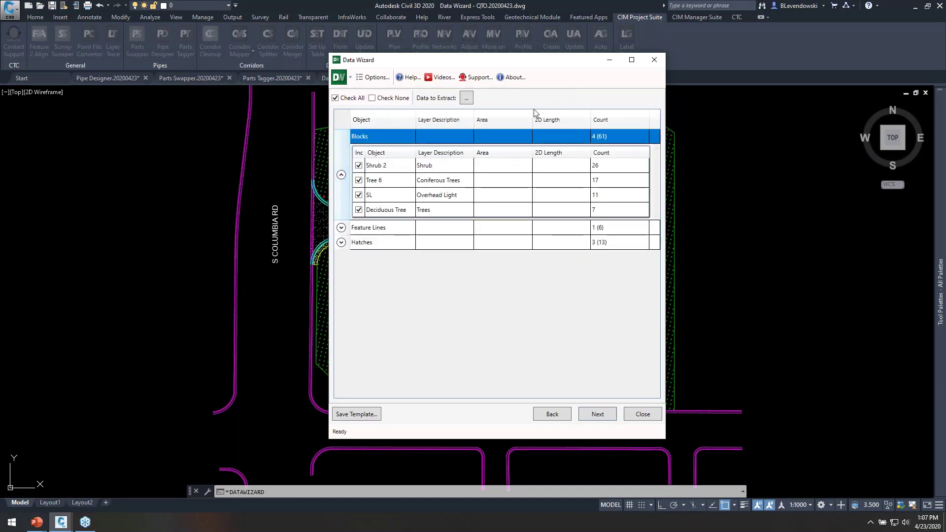
pyautogui.moveTo(556, 68); pyautogui.dragTo(669, 65)
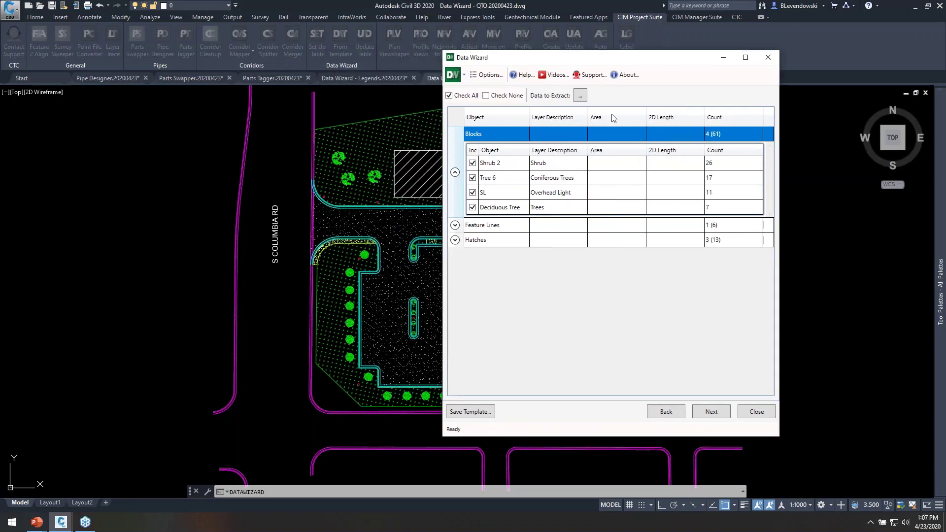
pyautogui.click(583, 98)
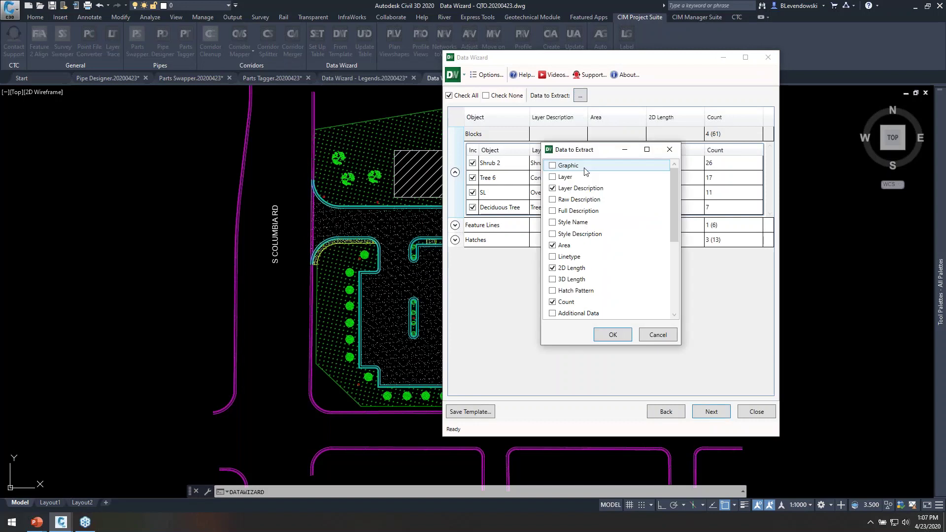
pyautogui.moveTo(602, 152); pyautogui.dragTo(420, 99)
pyautogui.scroll(-4, 483, 227)
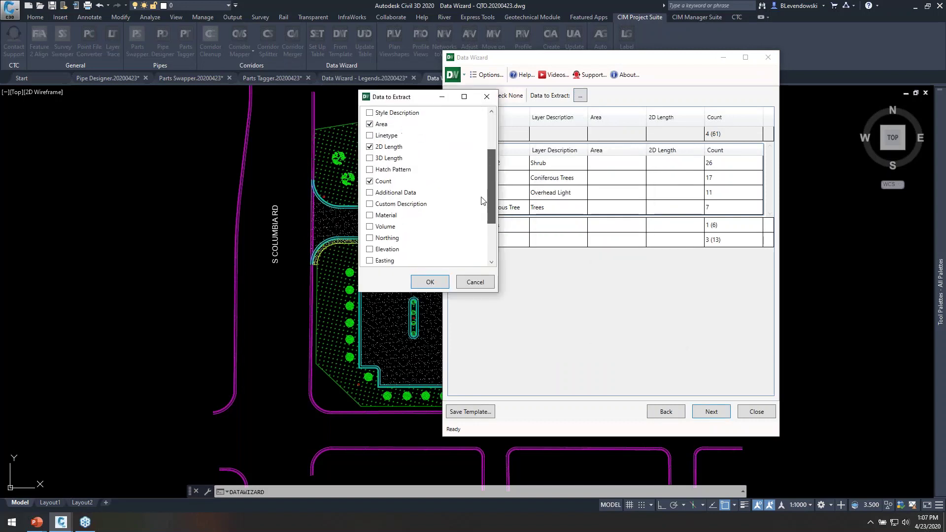
pyautogui.scroll(4, 407, 201)
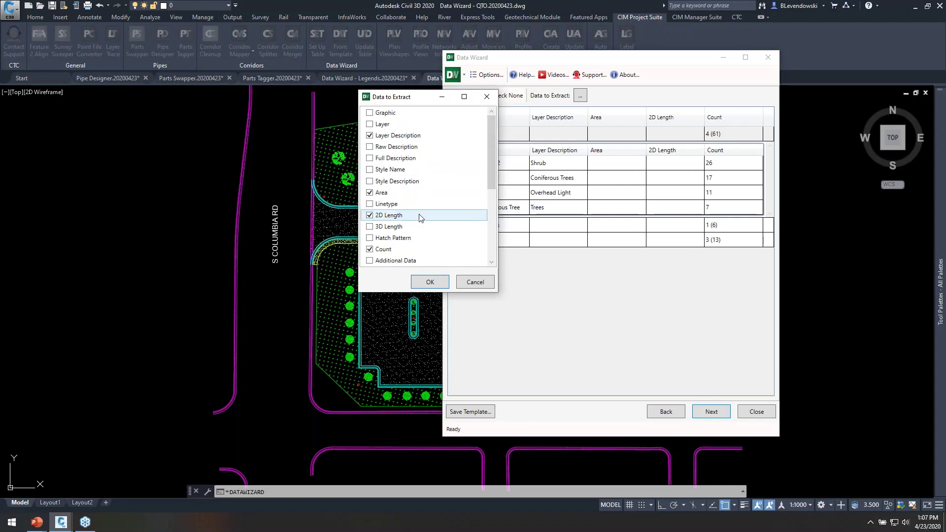
pyautogui.scroll(-4, 421, 218)
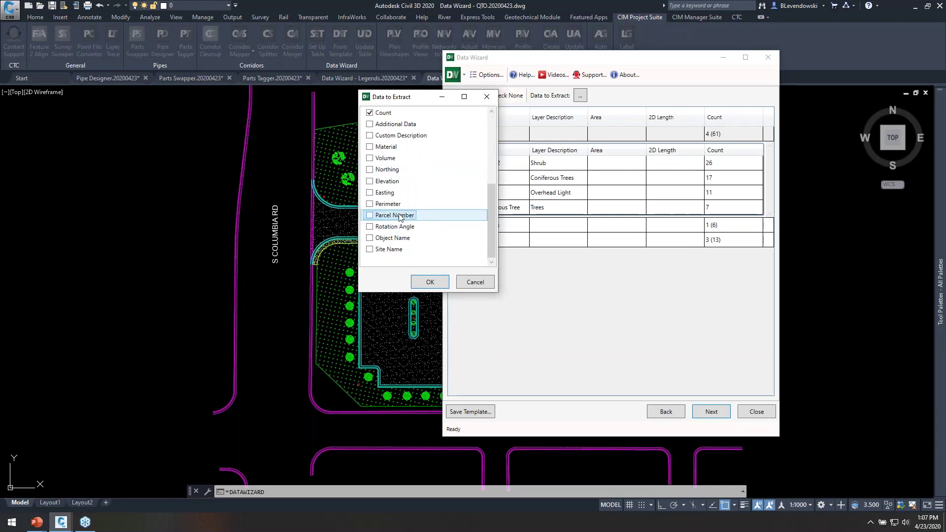
pyautogui.click(370, 124)
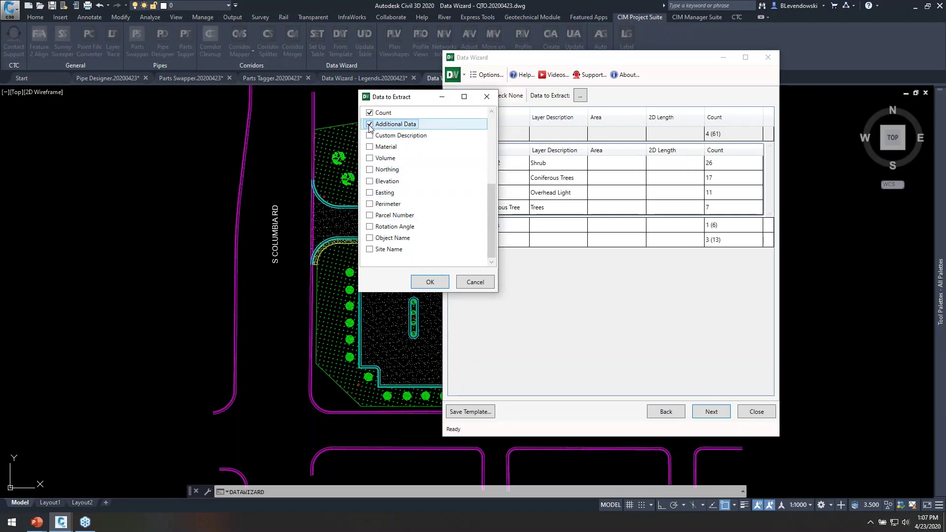
pyautogui.moveTo(418, 99); pyautogui.dragTo(360, 97)
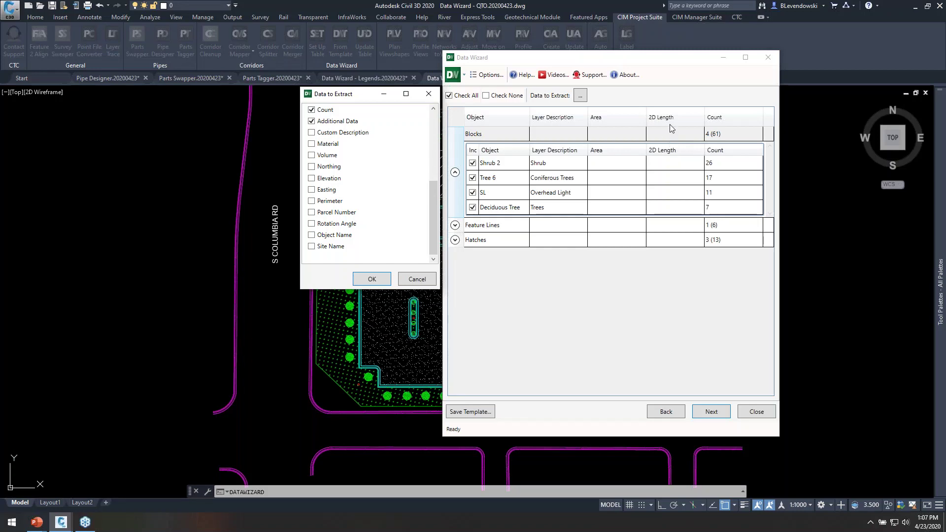
pyautogui.click(376, 280)
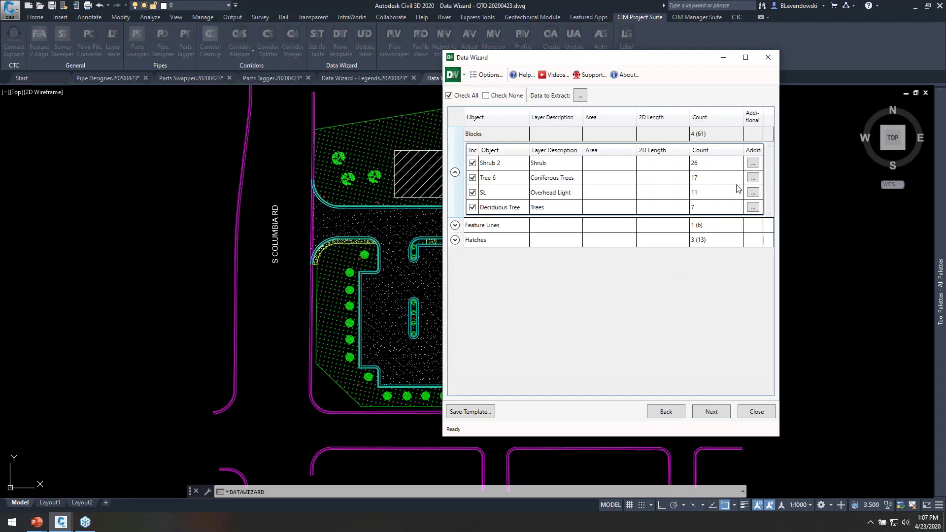
# Inspect the additional data options for the Shrub 2 block, then cancel without choosing any.
pyautogui.click(752, 164)
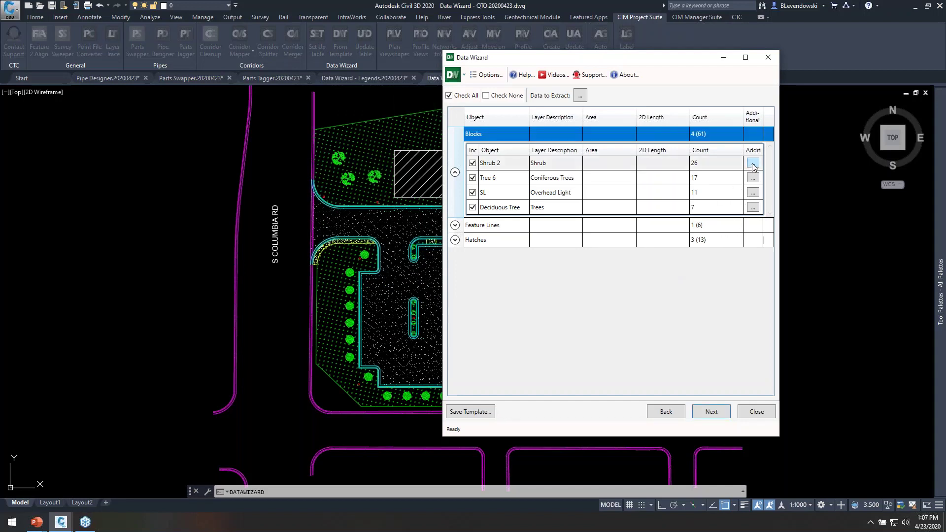
pyautogui.click(752, 165)
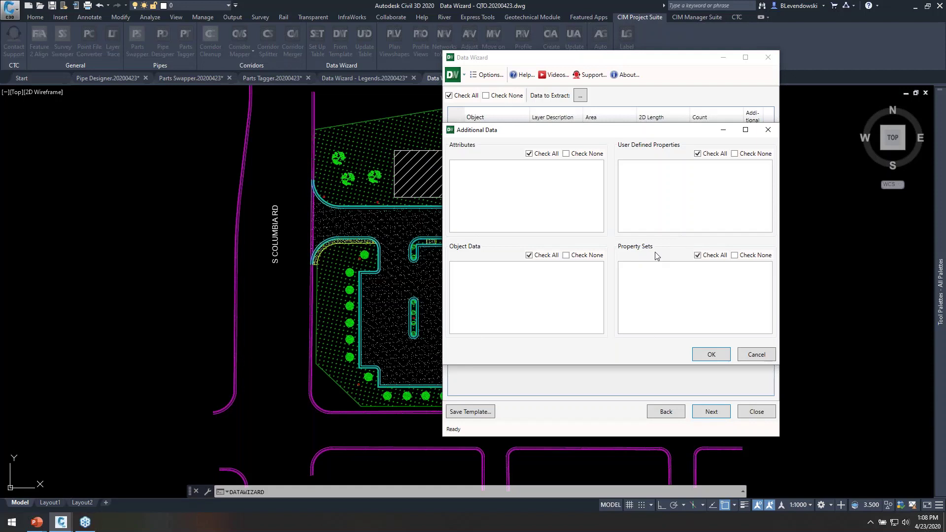
pyautogui.click(753, 356)
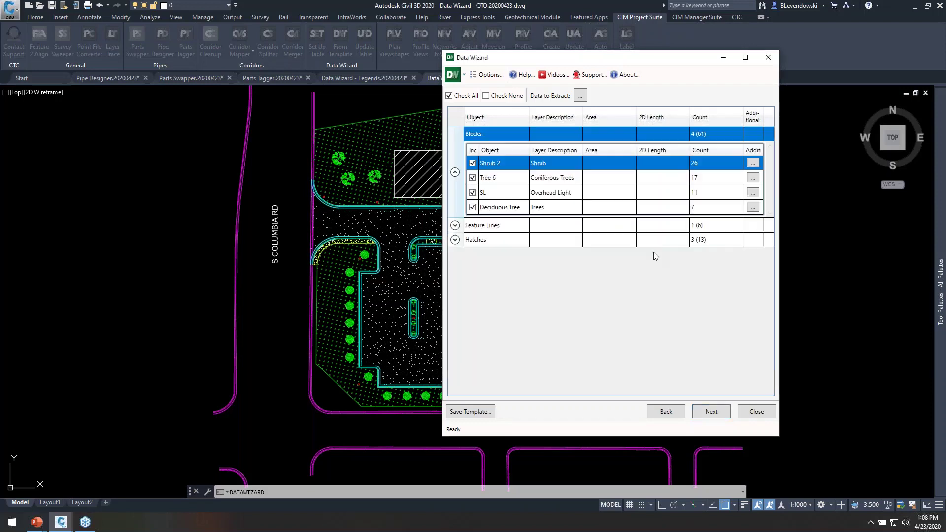
# Remove Additional Data from the data to extract.
pyautogui.click(580, 96)
pyautogui.scroll(-1, 571, 310)
pyautogui.click(553, 302)
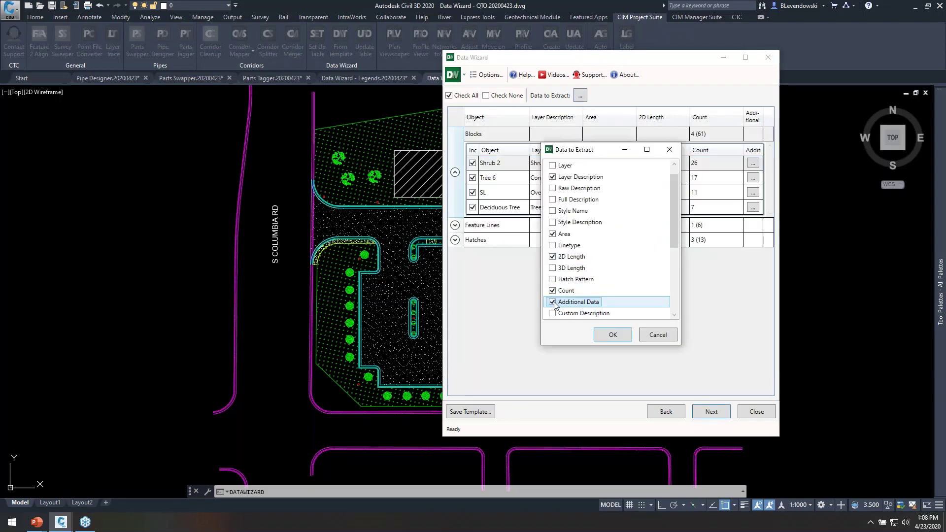
pyautogui.click(553, 302)
pyautogui.click(614, 334)
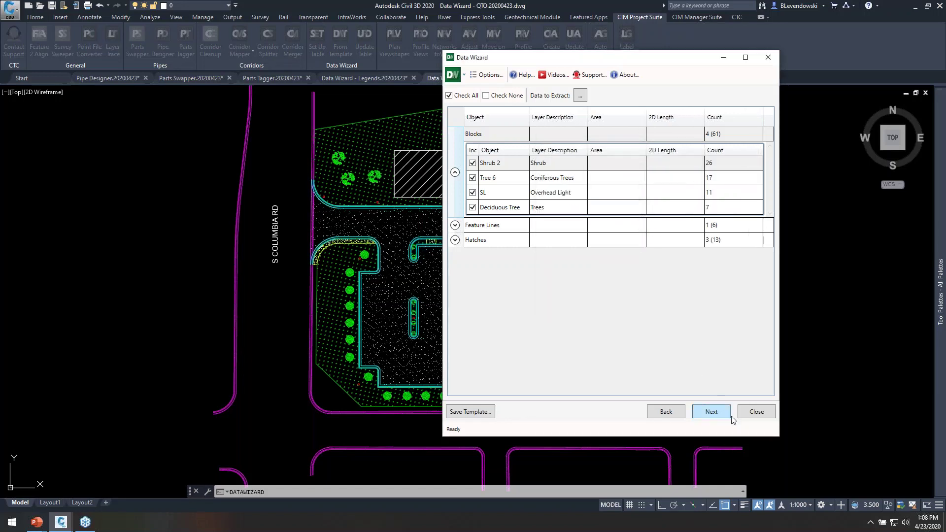
# Turn off the AutoCAD table output and finish the wizard, exporting the quantities only to the Site QTO.xlsx workbook.
pyautogui.click(712, 412)
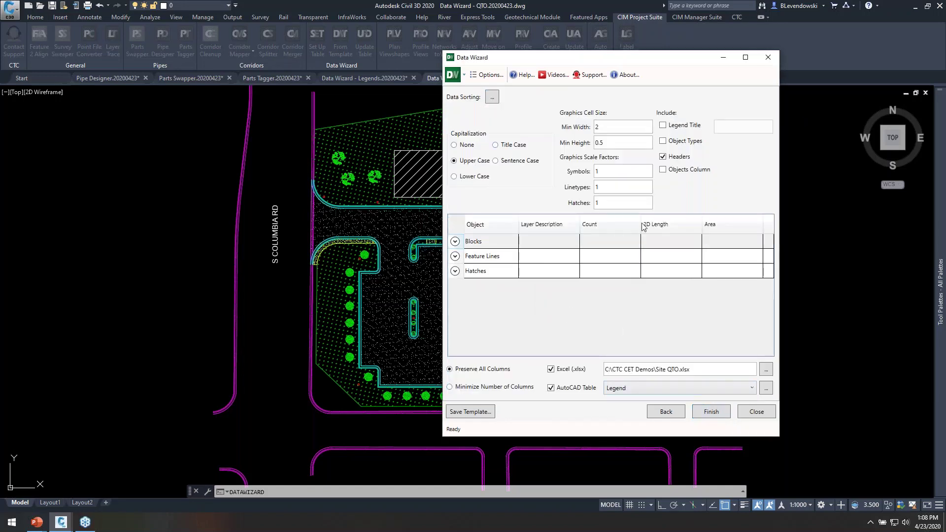
pyautogui.click(550, 388)
pyautogui.click(712, 412)
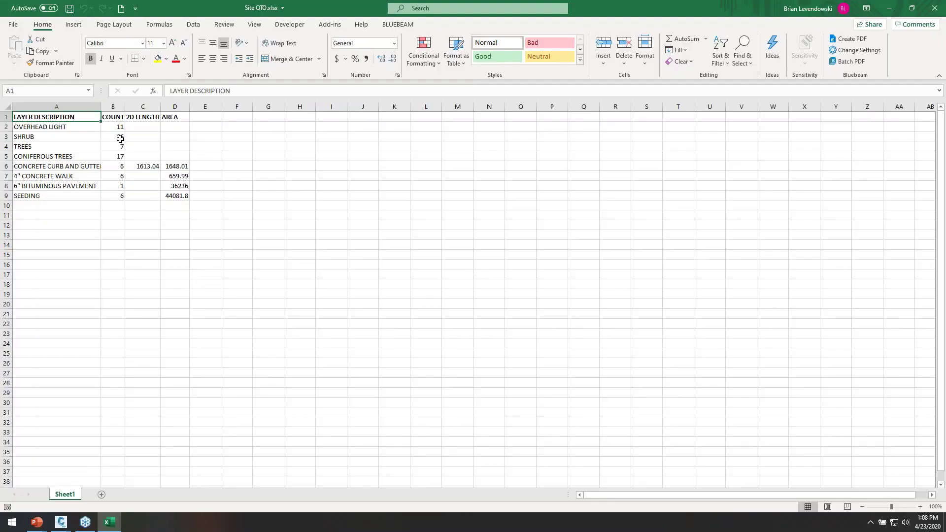
# Examine the block counts, the curb and gutter length and the seeding area in Site QTO.xlsx, then return to Civil 3D.
pyautogui.moveTo(117, 125); pyautogui.dragTo(120, 147)
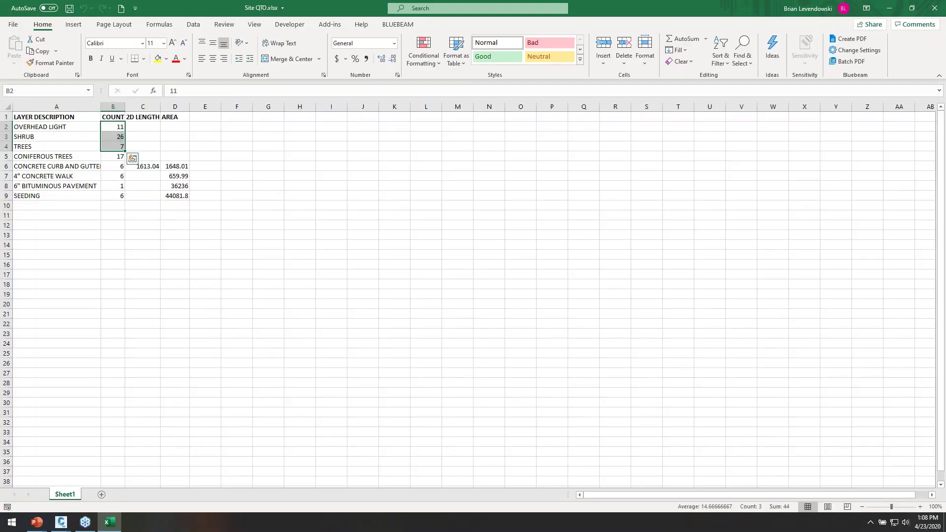
pyautogui.click(154, 166)
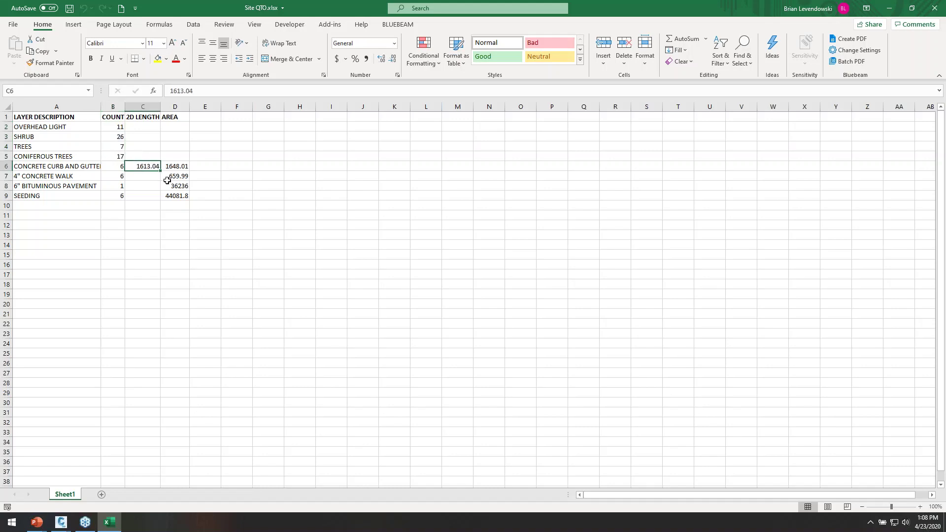
pyautogui.click(188, 198)
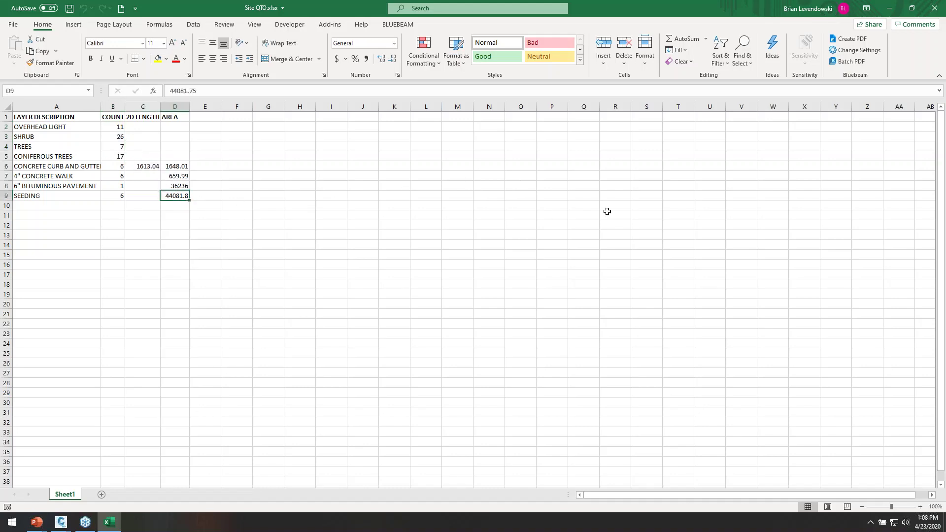
pyautogui.click(892, 9)
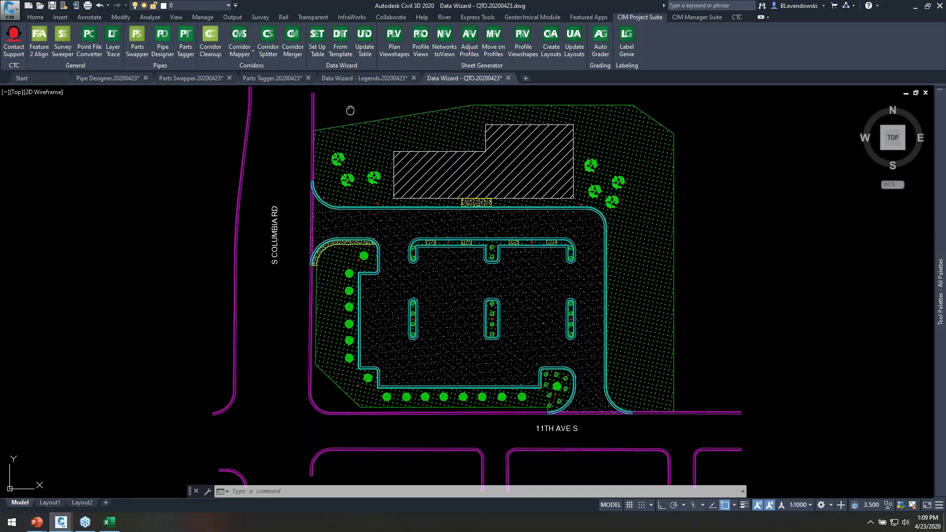
# Switch from the QTO drawing to the running PowerPoint slide show with the Label Genie demonstration.
pyautogui.moveTo(350, 110); pyautogui.dragTo(309, 132, button='middle')
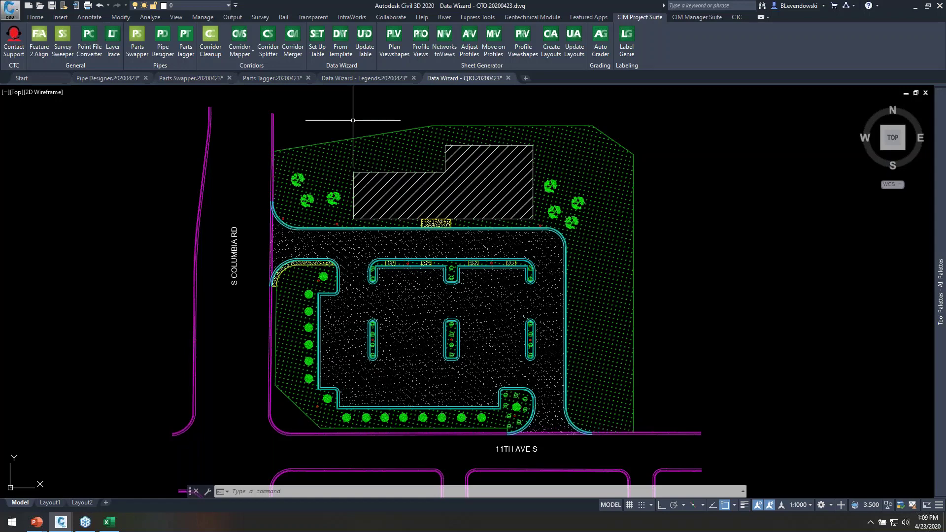
pyautogui.hotkey('alt', 'Tab')
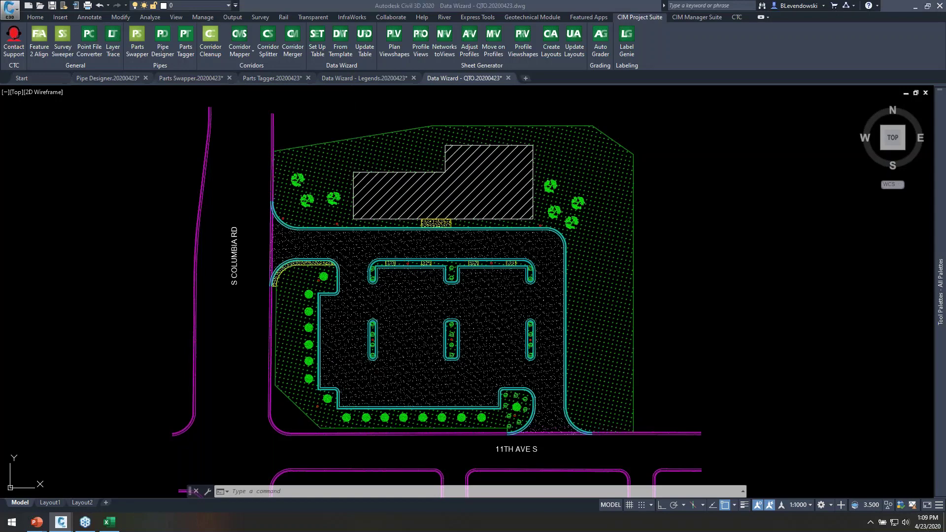
pyautogui.hotkey('alt', 'Tab')
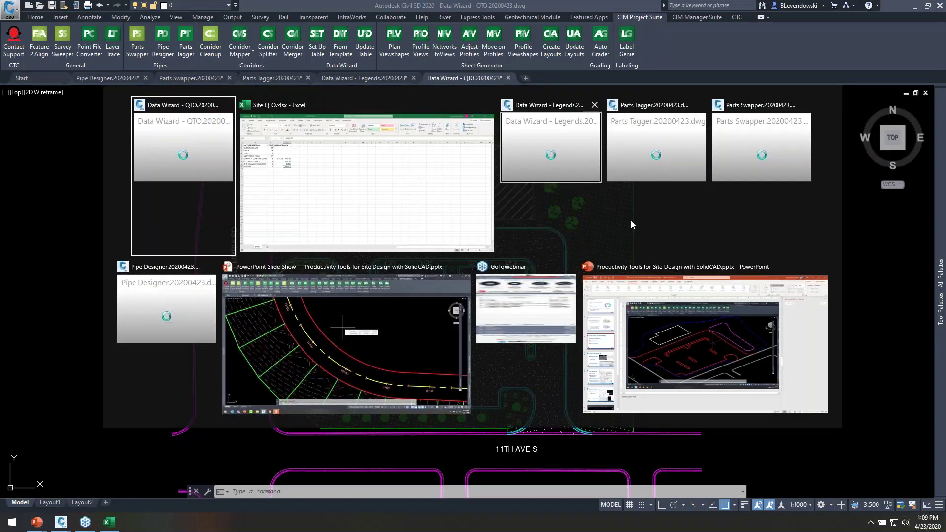
pyautogui.click(386, 293)
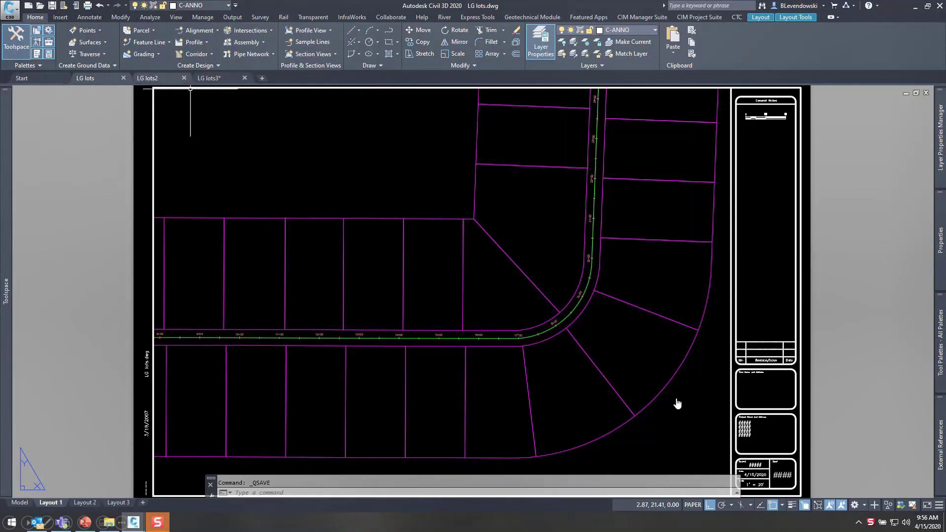
# Look through the lot layouts in LG lots, LG lots2 and LG lots3 before any labels are added.
pyautogui.hotkey('ctrl', 'Tab')
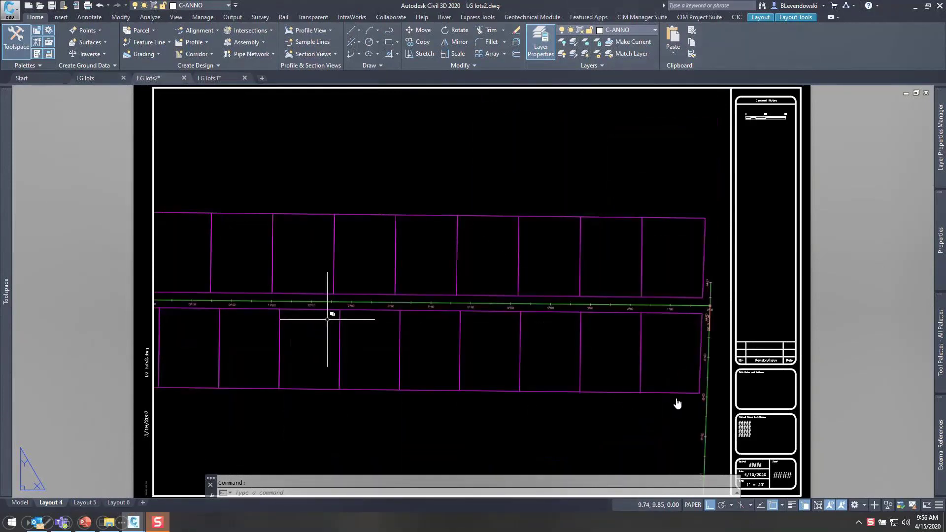
pyautogui.hotkey('ctrl', 'Tab')
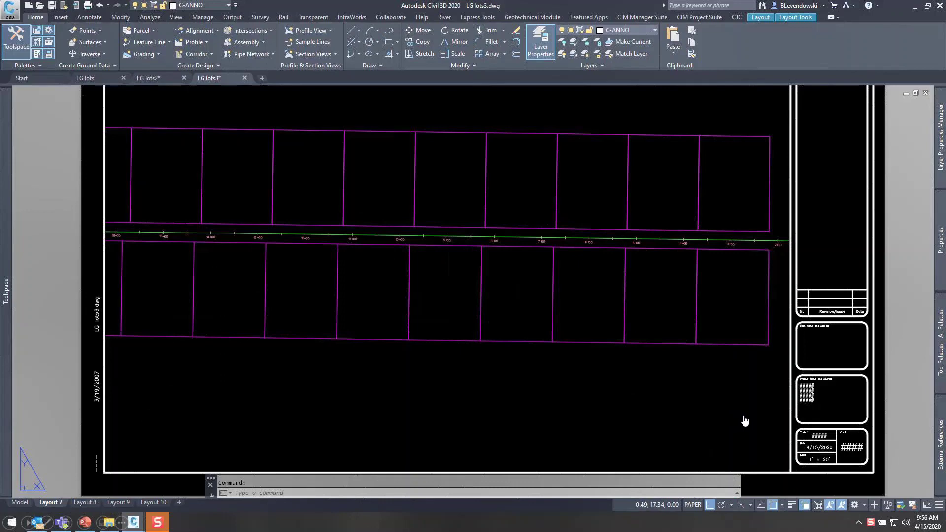
pyautogui.hotkey('ctrl', 'Tab')
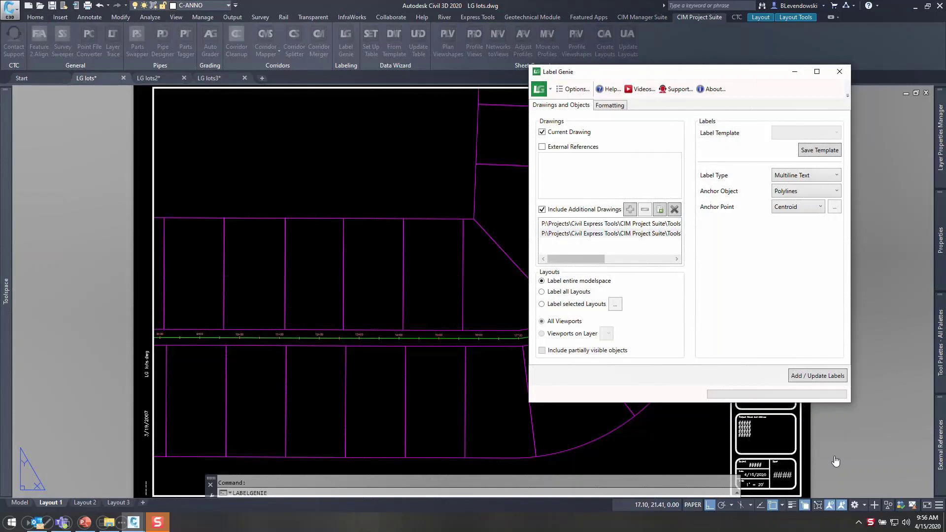
# Label the polyline segments of all three lot drawings in Label Genie with Line / Curve labels anchored to Segments.
pyautogui.click(833, 176)
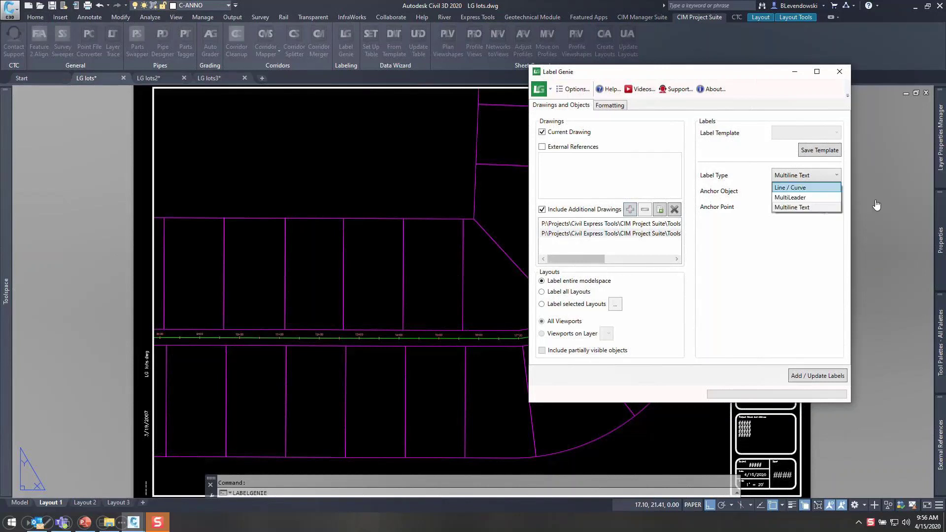
pyautogui.click(806, 188)
pyautogui.click(798, 207)
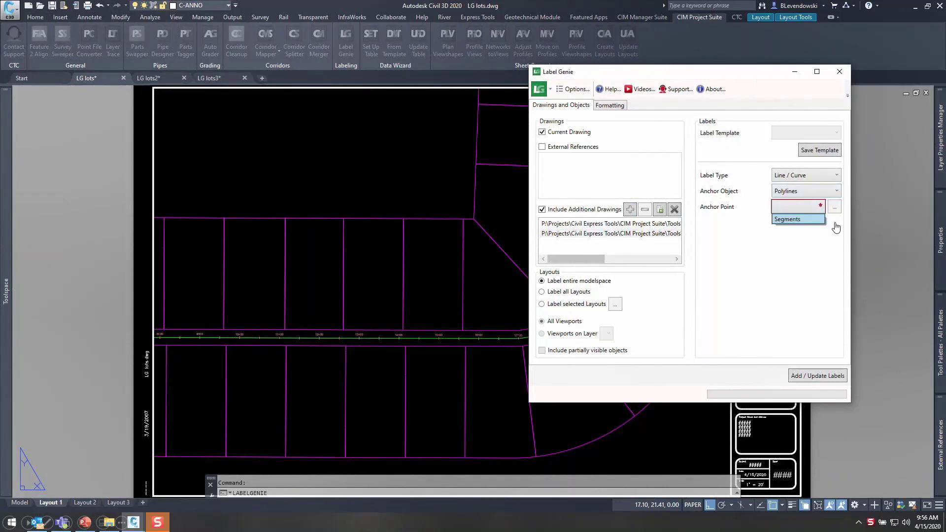
pyautogui.click(817, 220)
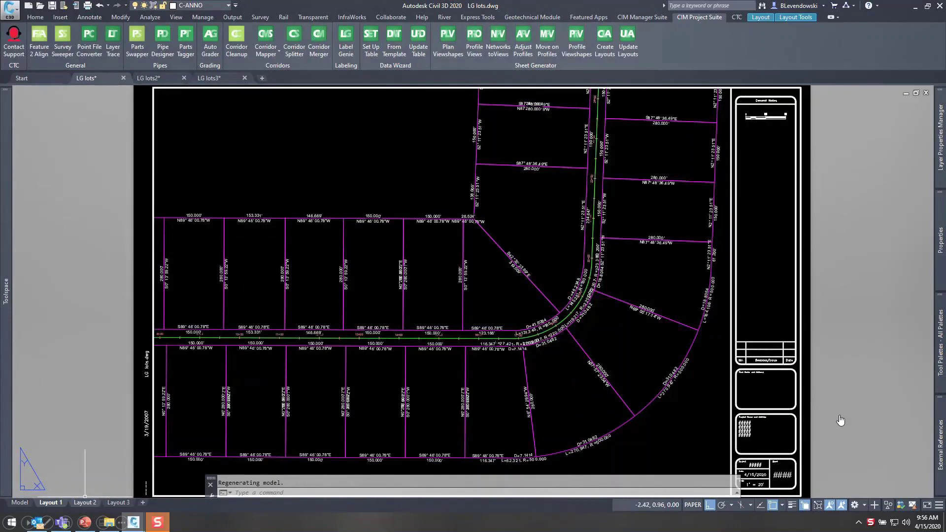
# Check the bearing, distance and curve labels on Layout 2 of LG lots and in LG lots2 and LG lots3, then return to Layout 1.
pyautogui.hotkey('ctrl', 'pagedown')
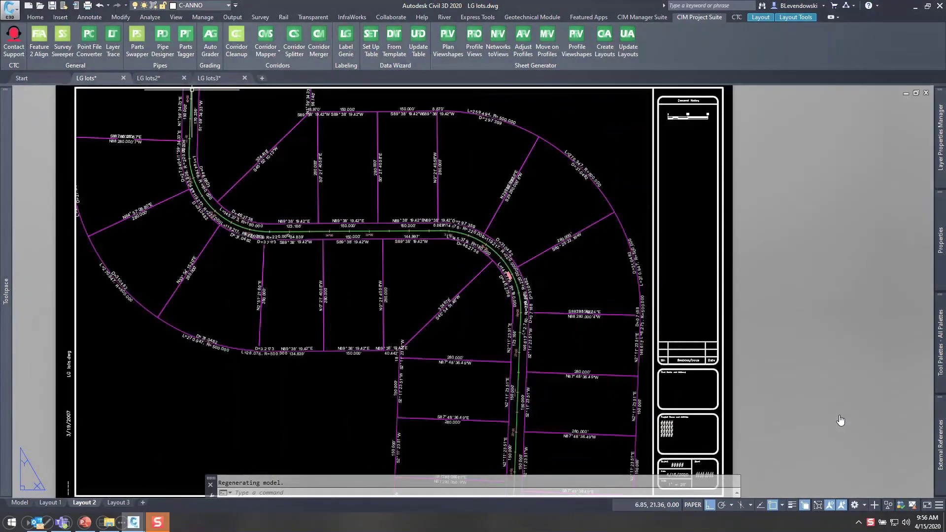
pyautogui.hotkey('ctrl', 'Tab')
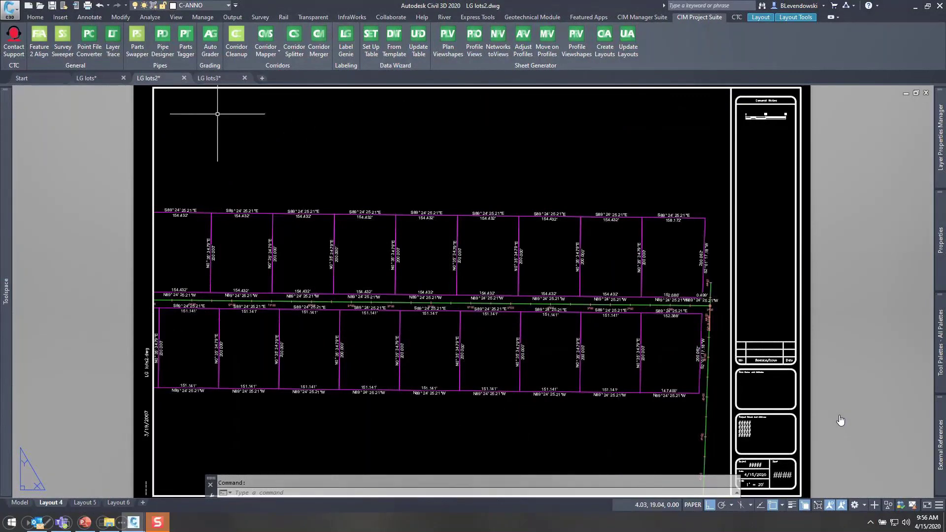
pyautogui.hotkey('ctrl', 'Tab')
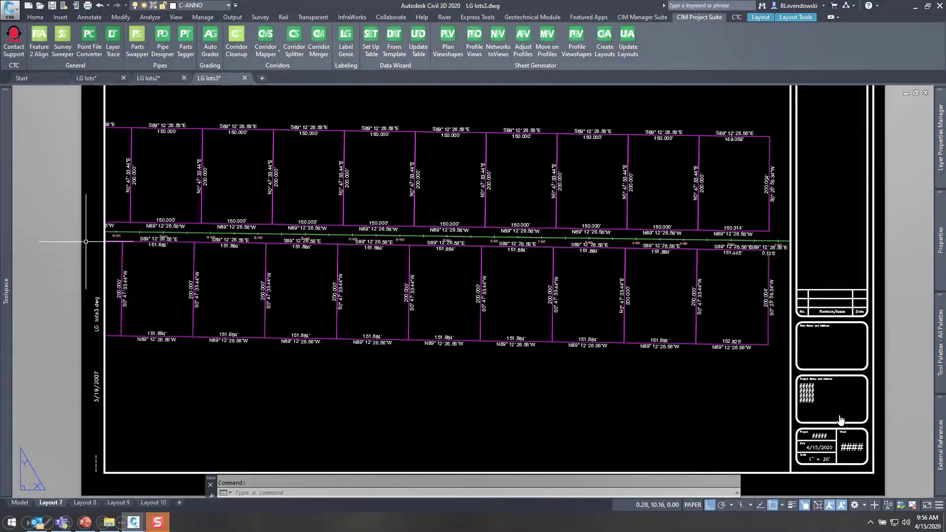
pyautogui.hotkey('ctrl', 'Tab')
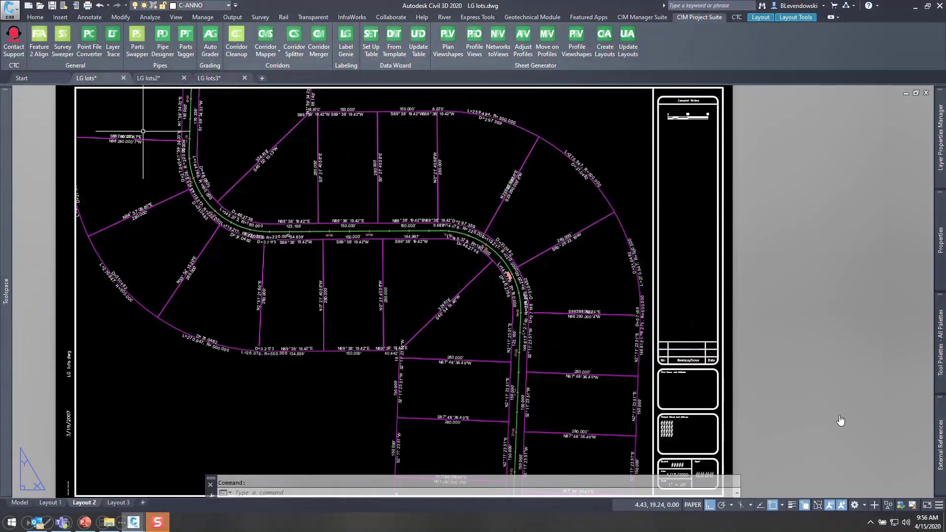
pyautogui.hotkey('ctrl', 'pageup')
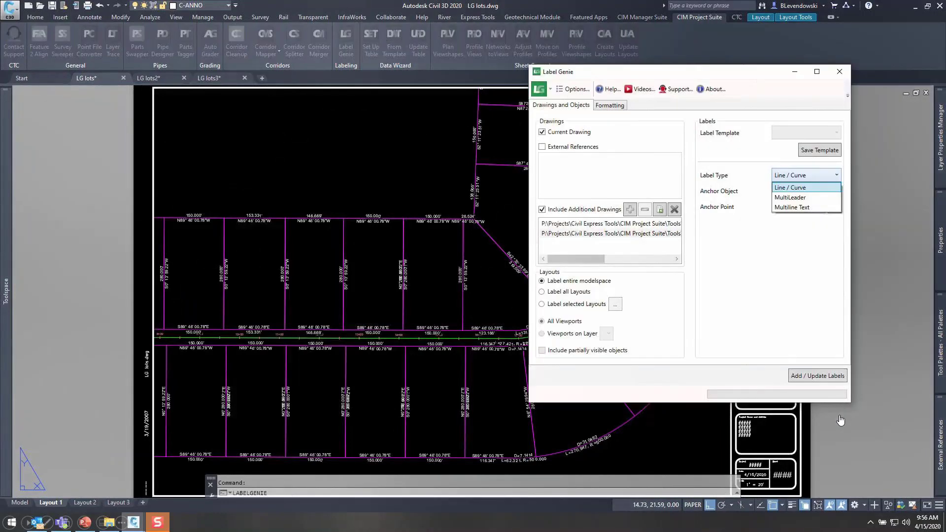
# Set Label Genie to Multiline Text labels for polylines, anchored at the Centroid.
pyautogui.press('Down')
pyautogui.press('Return')
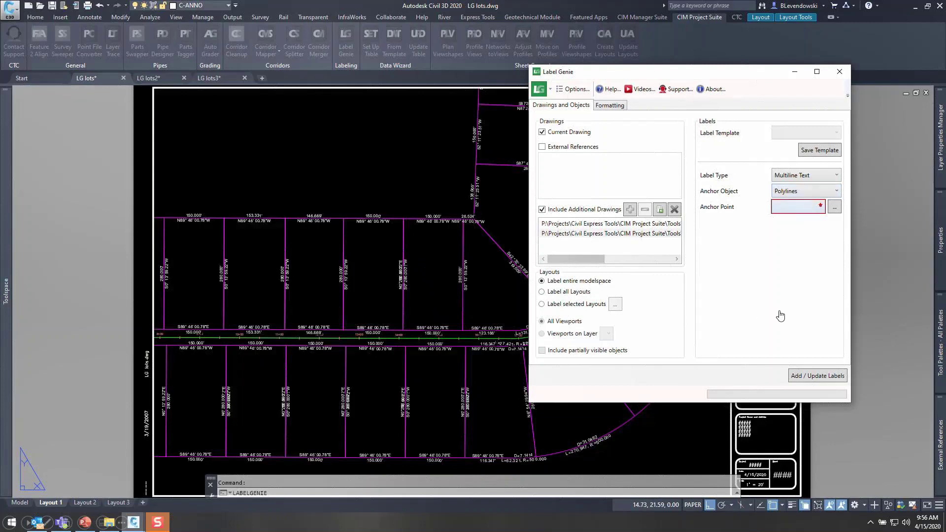
pyautogui.hotkey('alt', 'Down')
pyautogui.press('Return')
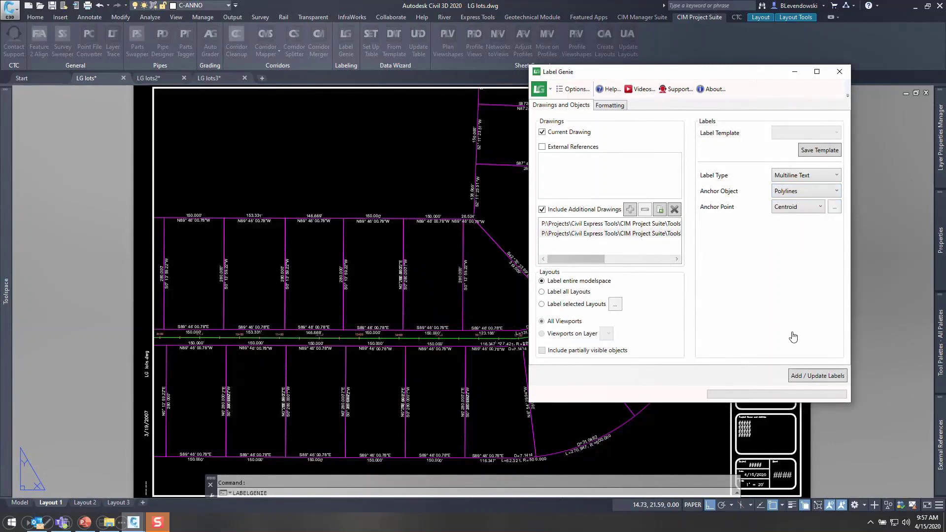
# Review the data contents for the AREA label and set its text style to Standard.
pyautogui.hotkey('ctrl', 'Tab')
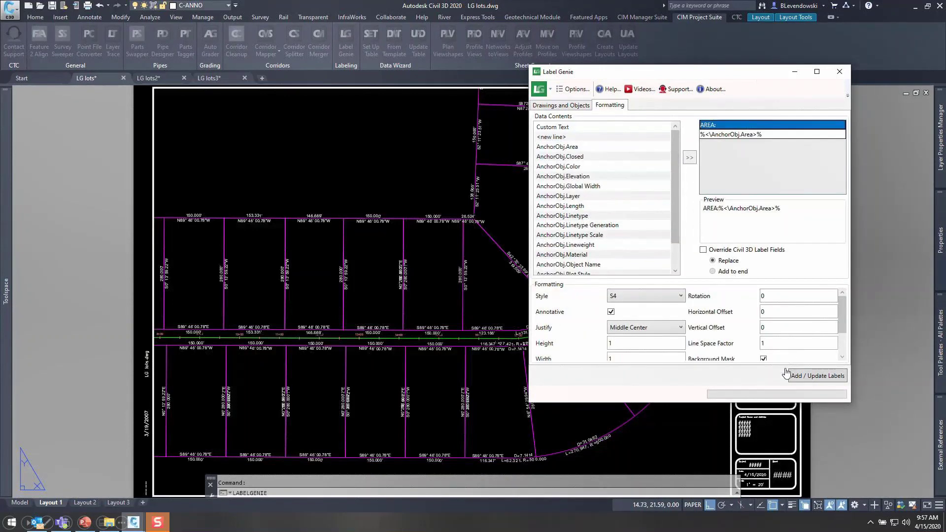
pyautogui.press('Down')
pyautogui.press('Down')
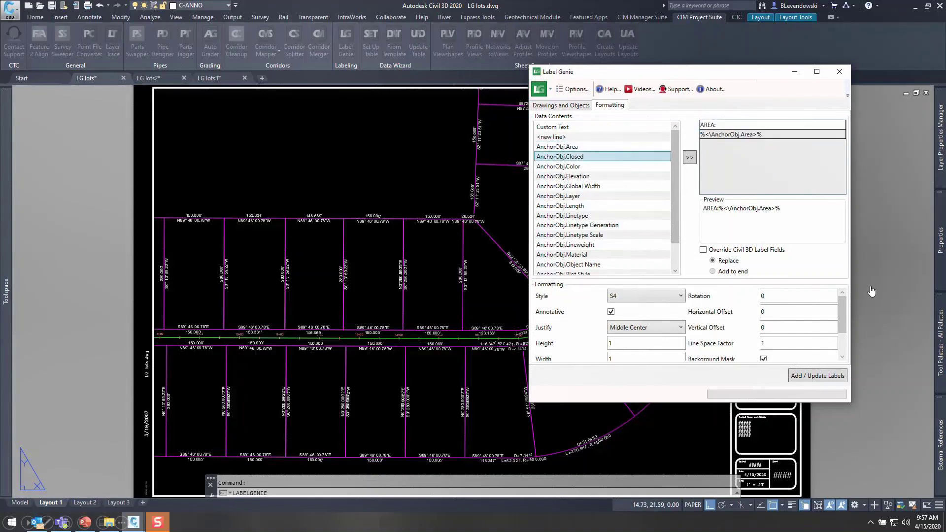
pyautogui.press('Down')
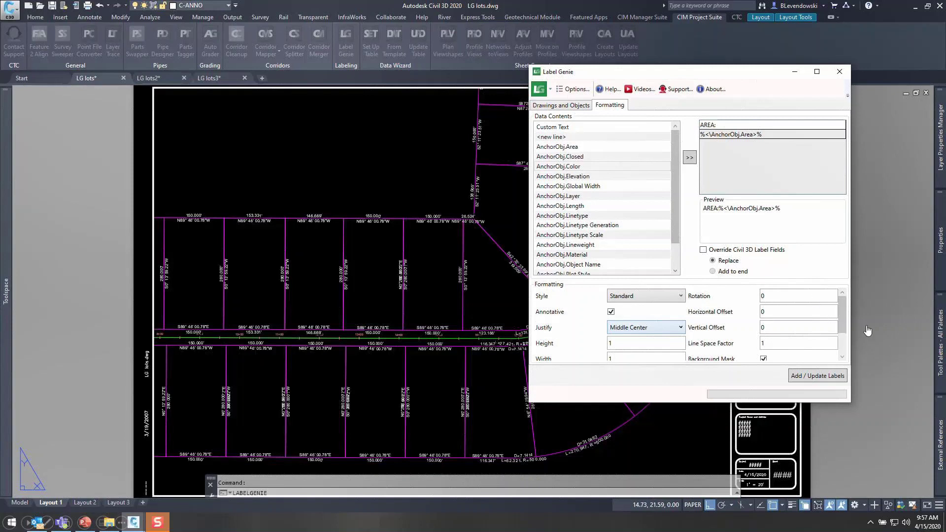
# Set the label height to .15 and the width to 2, then add the area labels to the lots.
pyautogui.press('Tab')
pyautogui.write('.15')
pyautogui.scroll(-1, 779, 354)
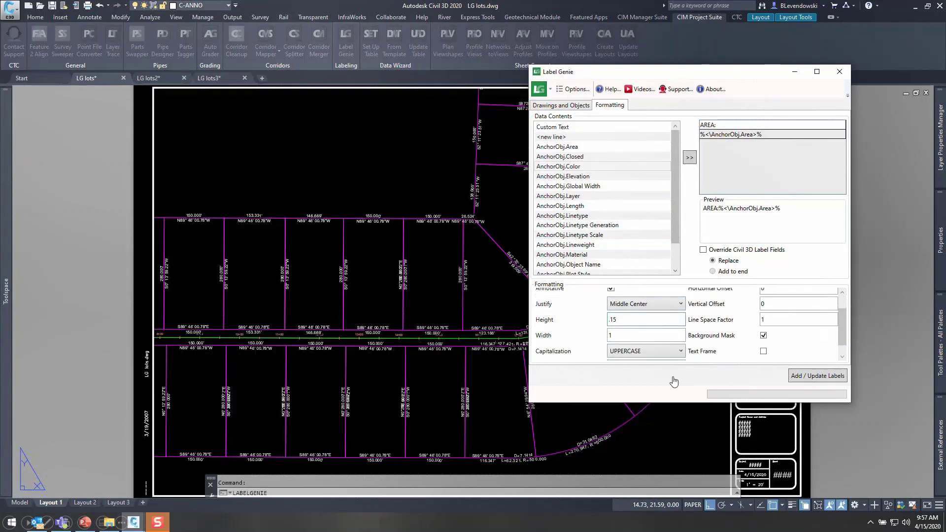
pyautogui.press('Tab')
pyautogui.write('2')
pyautogui.press('Tab')
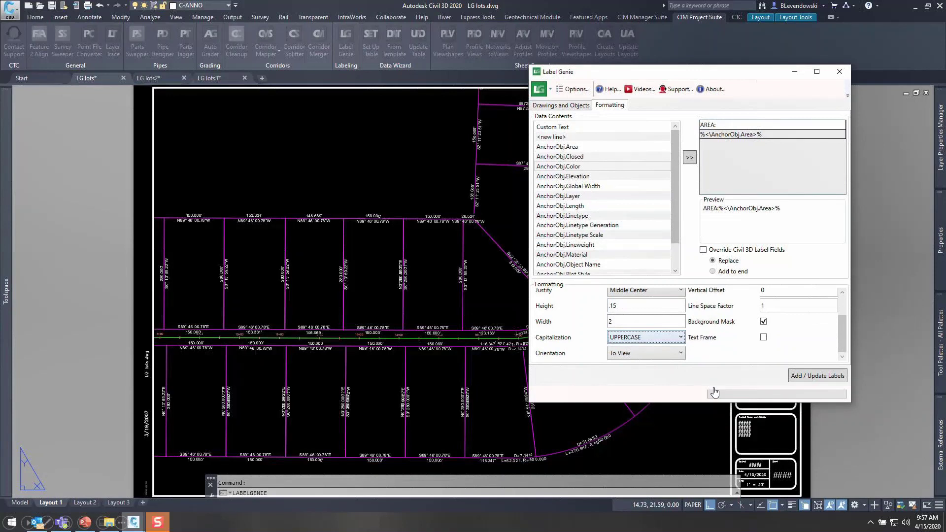
pyautogui.press('Tab')
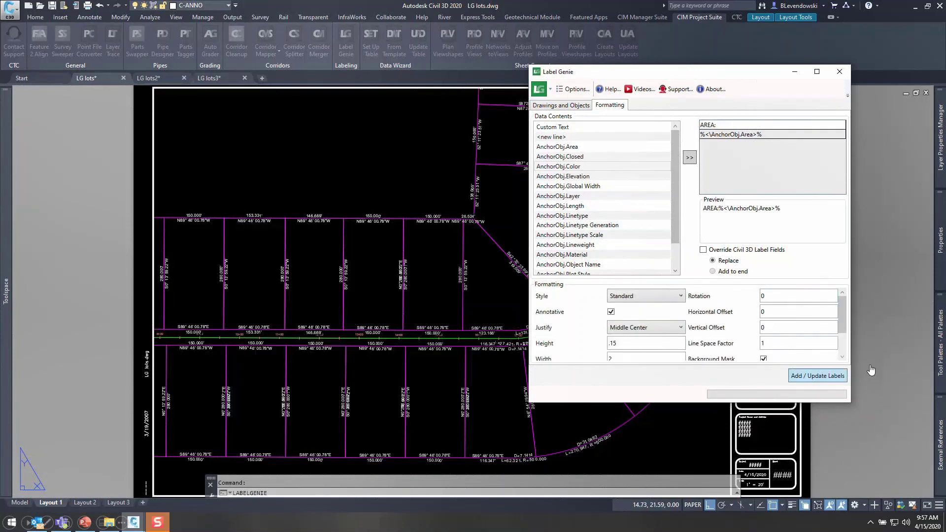
pyautogui.press('Return')
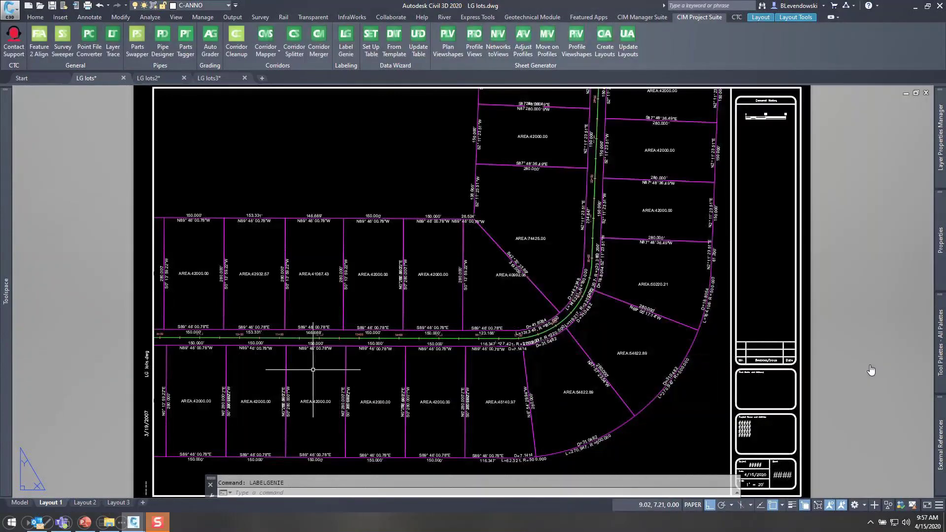
# Examine the area labels on the lots in Layout 1, Layout 2 and the additional drawings.
pyautogui.scroll(2, 334, 307)
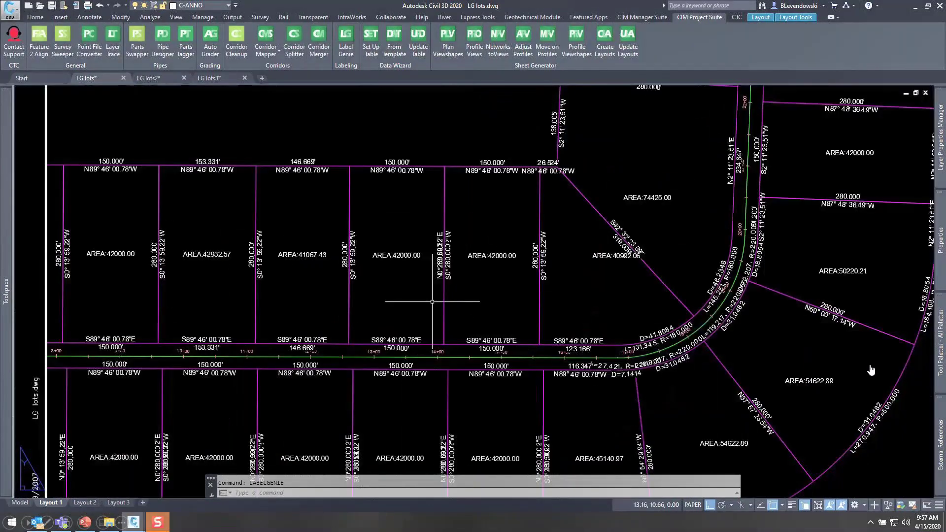
pyautogui.moveTo(343, 400); pyautogui.dragTo(417, 386, button='middle')
pyautogui.hotkey('ctrl', 'pagedown')
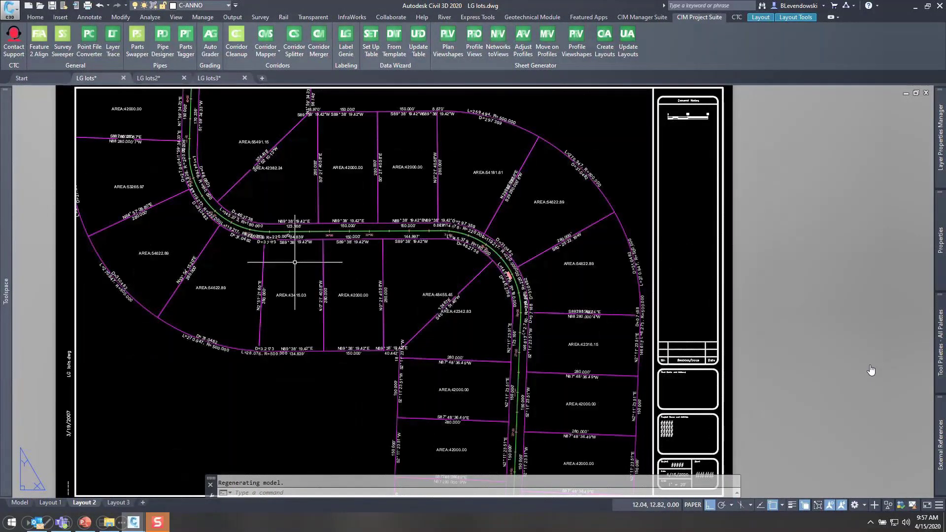
pyautogui.hotkey('ctrl', 'Tab')
pyautogui.hotkey('ctrl', 'Tab')
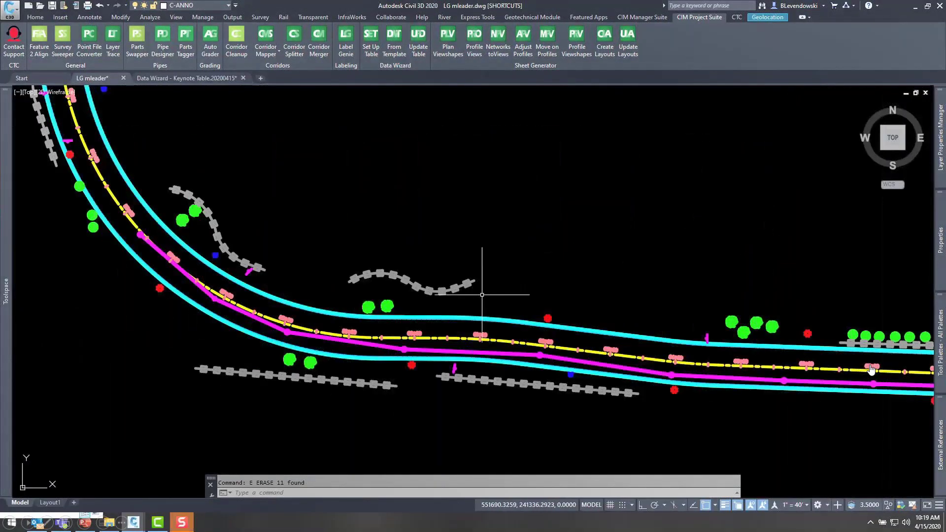
# Start Label Genie on the LG mleader road drawing and choose MultiLeader as the label type.
pyautogui.click(482, 295)
pyautogui.press('Escape')
pyautogui.scroll(-2, 341, 256)
pyautogui.moveTo(638, 257); pyautogui.dragTo(605, 259, button='middle')
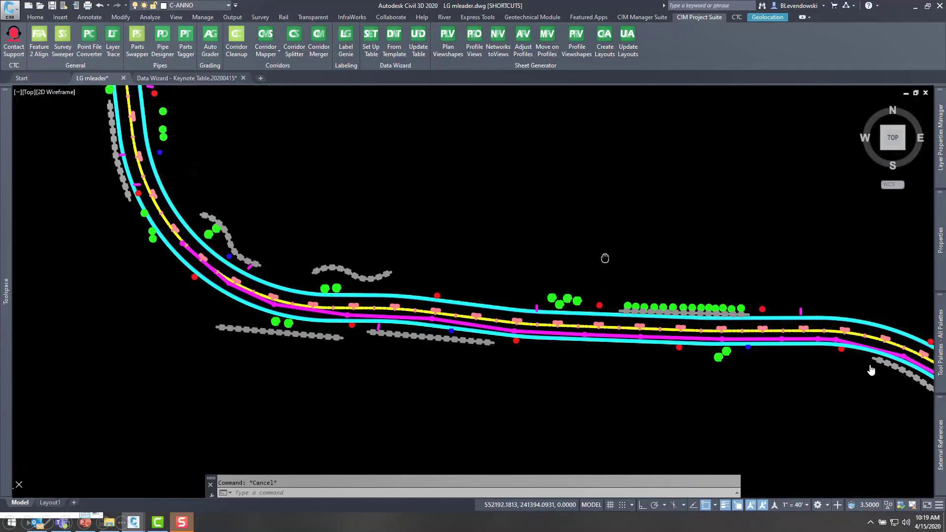
pyautogui.moveTo(605, 258)
pyautogui.mouseDown(button='middle')
pyautogui.moveTo(504, 256)
pyautogui.moveTo(383, 218)
pyautogui.moveTo(402, 205)
pyautogui.moveTo(619, 279)
pyautogui.moveTo(597, 273)
pyautogui.mouseUp(button='middle')
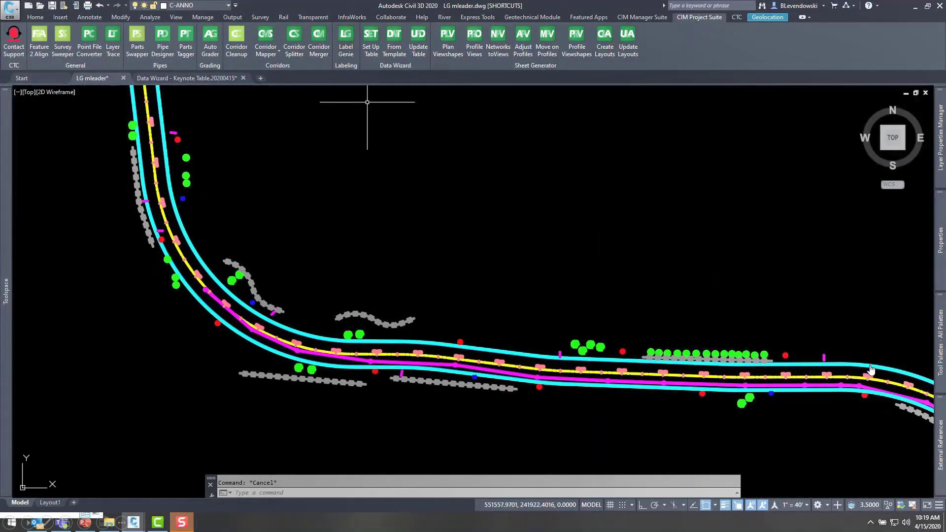
pyautogui.click(346, 39)
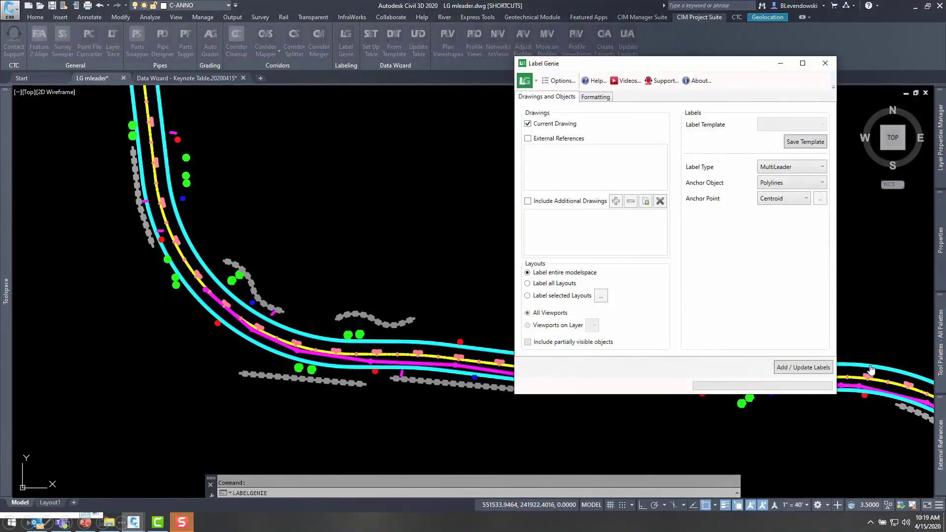
pyautogui.click(795, 167)
pyautogui.click(791, 188)
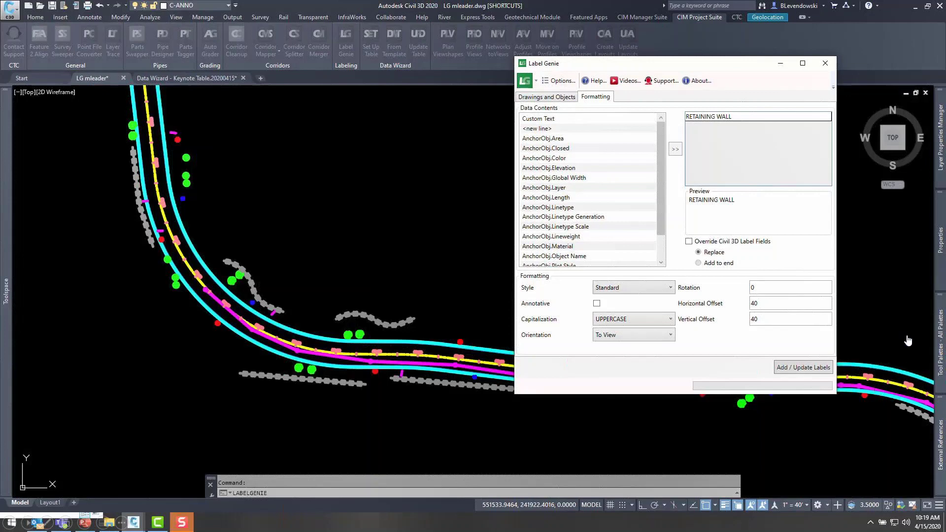
# Add RETAINING WALL multileaders to the walls in the Standard style, with horizontal and vertical offsets of 40.
pyautogui.press('Return')
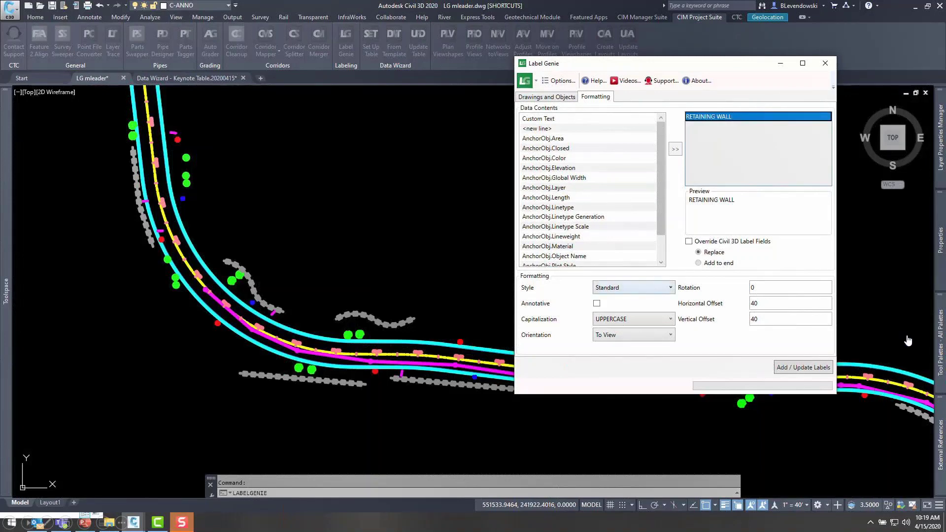
pyautogui.press('Tab')
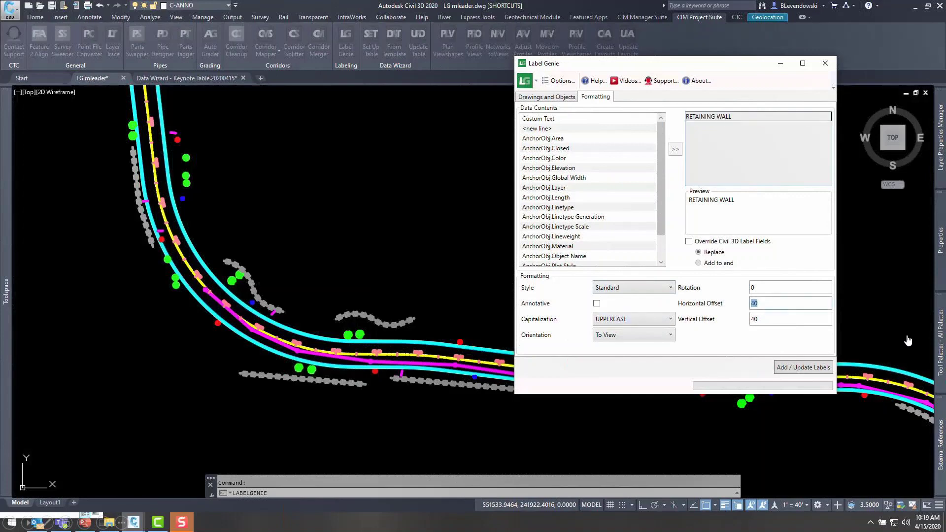
pyautogui.press('Tab')
pyautogui.press('Return')
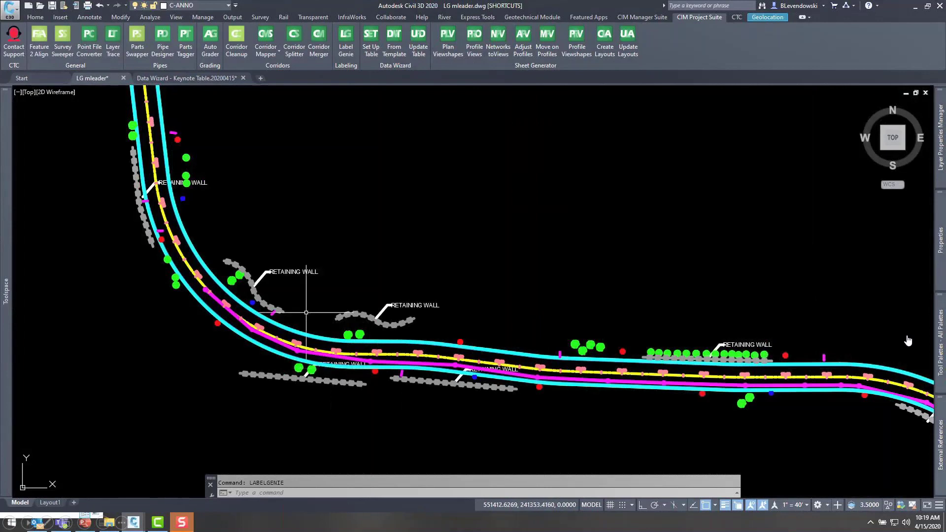
# Inspect the RETAINING WALL labels along the road, then advance the slide show to the contact slide.
pyautogui.scroll(2, 268, 264)
pyautogui.moveTo(727, 321)
pyautogui.mouseDown(button='middle')
pyautogui.moveTo(655, 285)
pyautogui.moveTo(264, 204)
pyautogui.mouseUp(button='middle')
pyautogui.moveTo(559, 223)
pyautogui.mouseDown(button='middle')
pyautogui.moveTo(602, 205)
pyautogui.moveTo(431, 95)
pyautogui.mouseUp(button='middle')
pyautogui.moveTo(658, 378); pyautogui.dragTo(623, 95, button='middle')
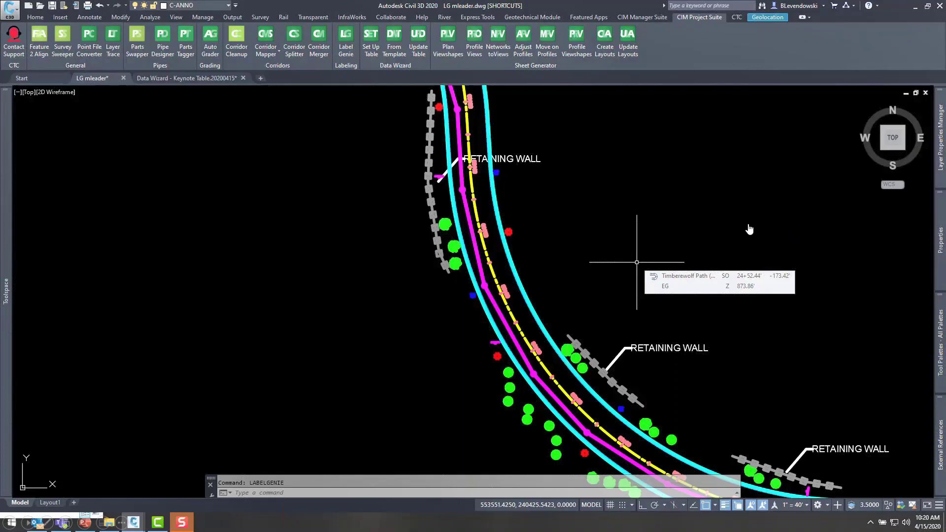
pyautogui.press('Right')
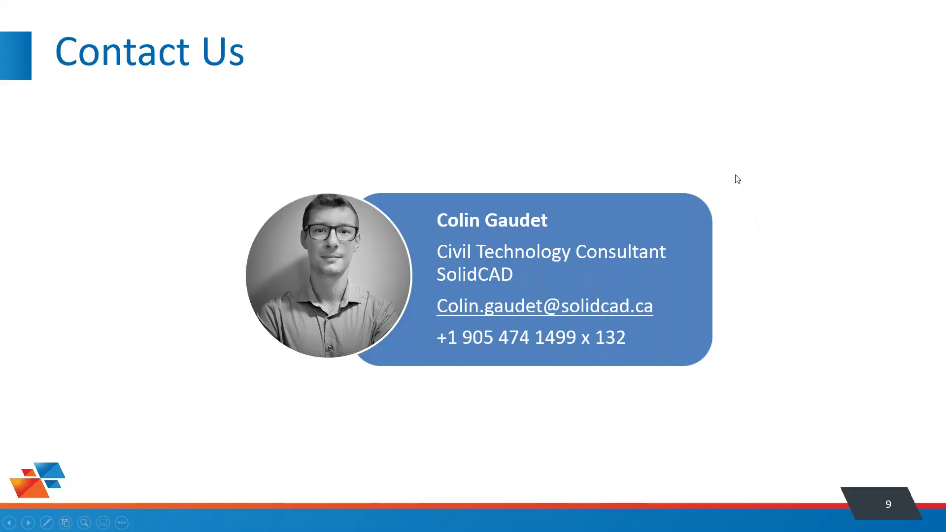